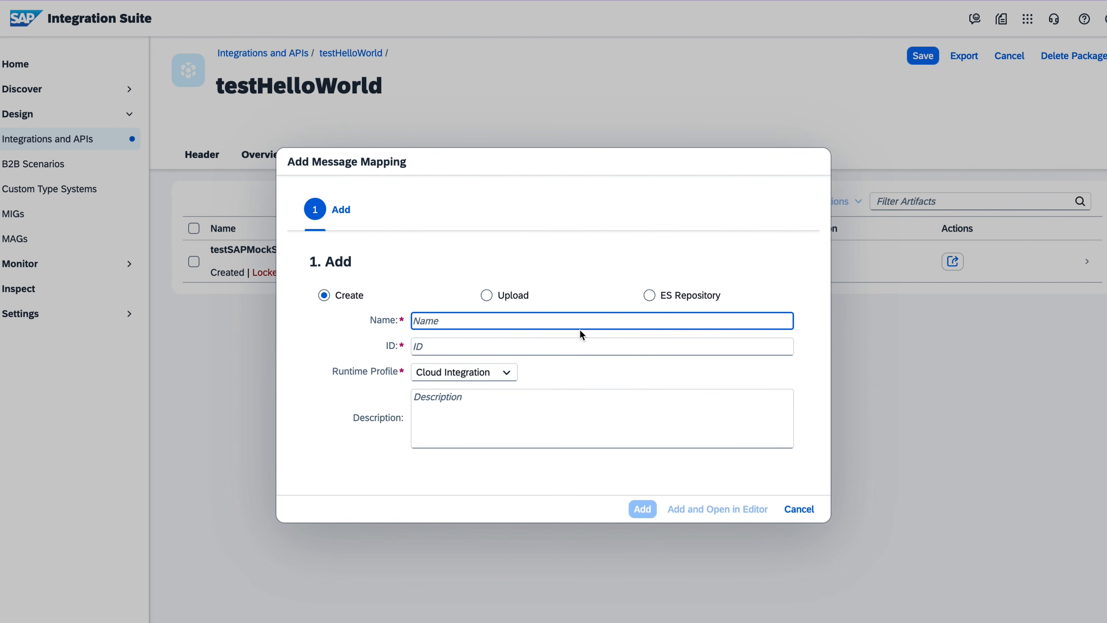
Create a message mapping named testGraphicalMapping with the Cloud Integration runtime profile and open it in the editor
text(testGra)
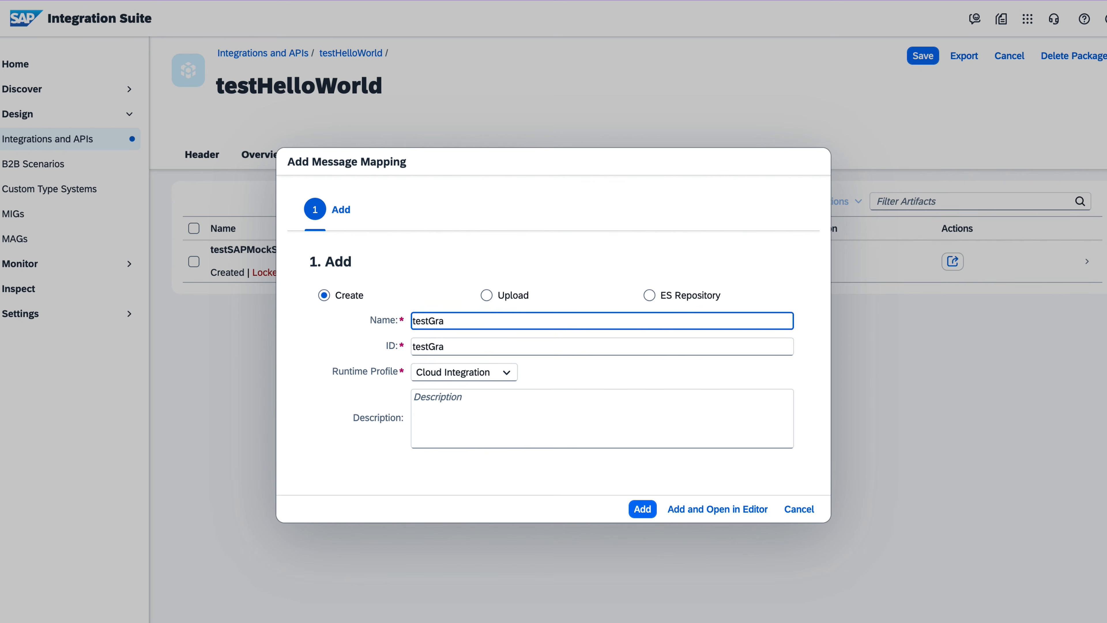
text(phicalMapping)
click(539, 420)
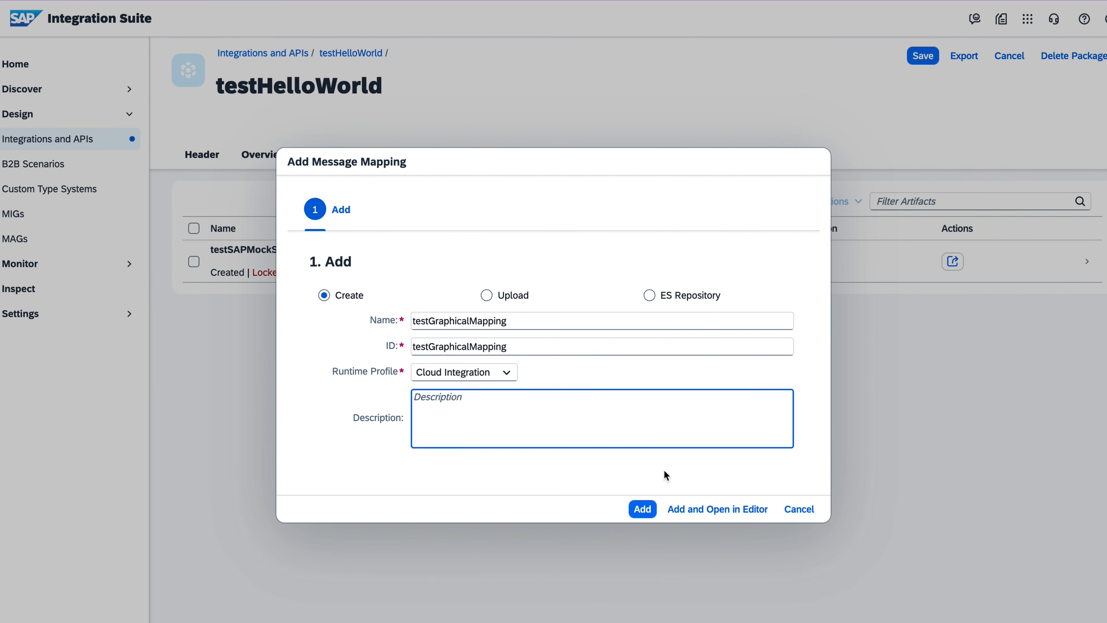
click(684, 509)
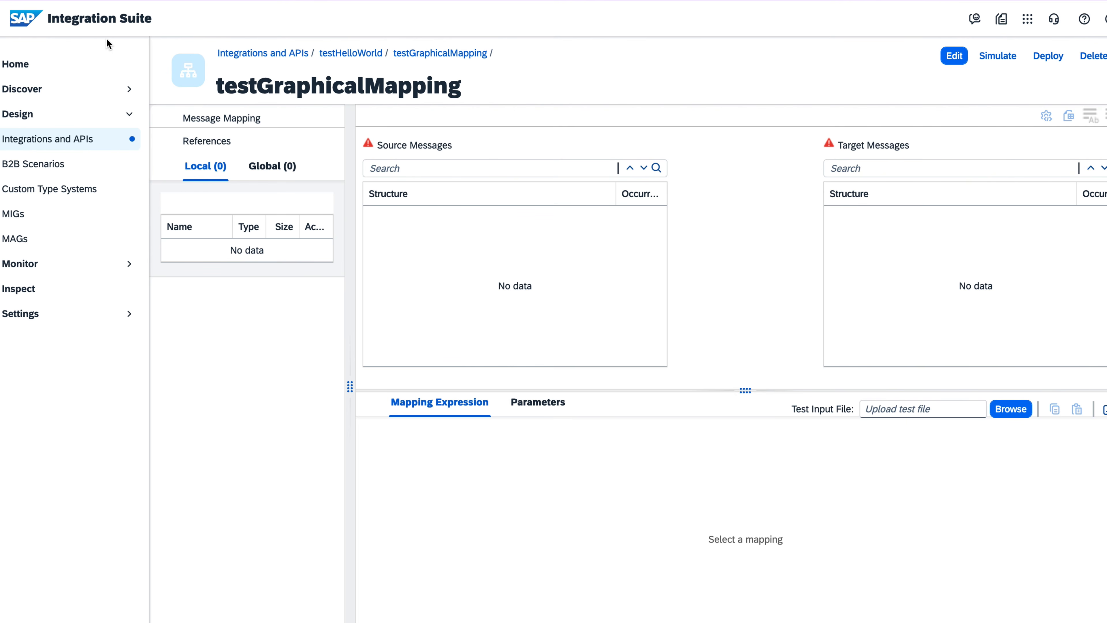
Collapse the side navigation and switch the testGraphicalMapping artifact to edit mode
click(2, 19)
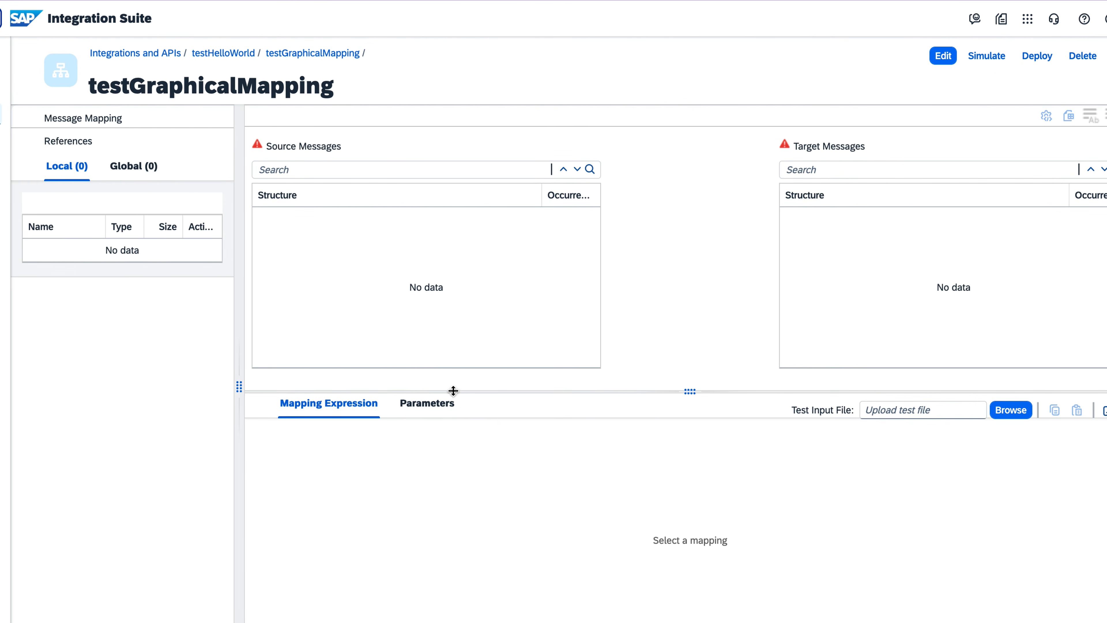
drag(456, 391, 467, 431)
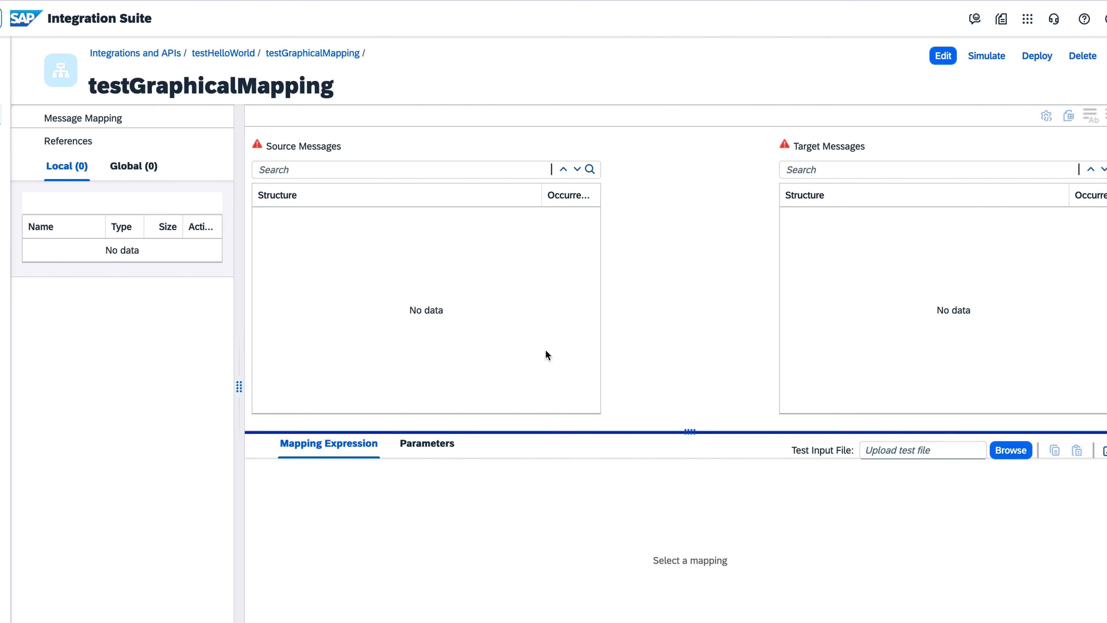
click(662, 359)
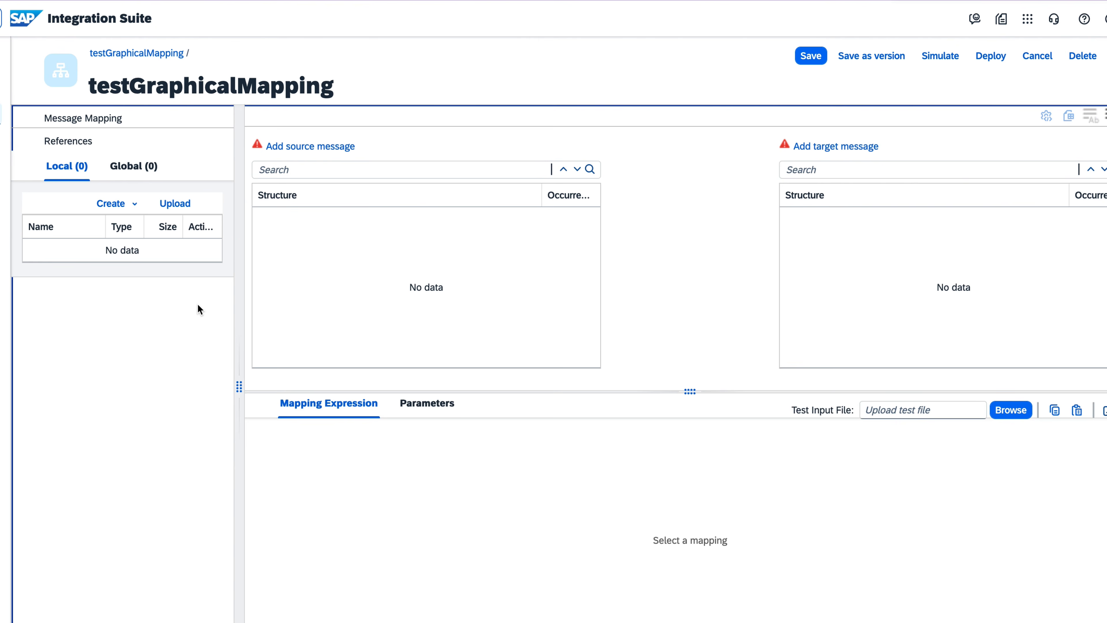
Upload EmployeeInput.xsd from the file system as a local resource of the mapping
click(174, 204)
click(682, 224)
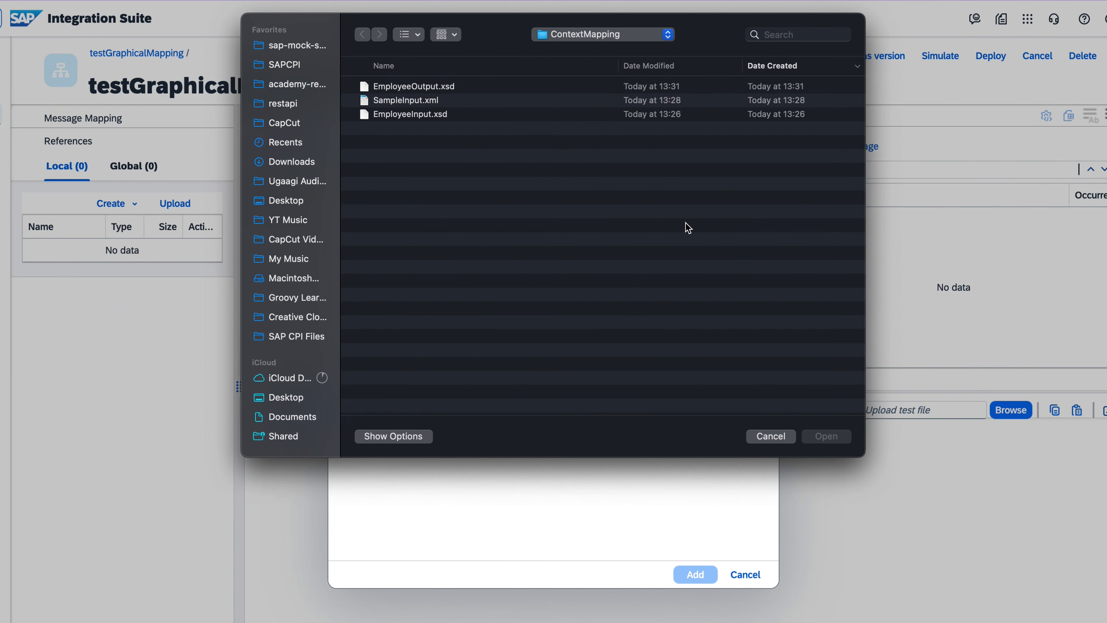
double_click(419, 114)
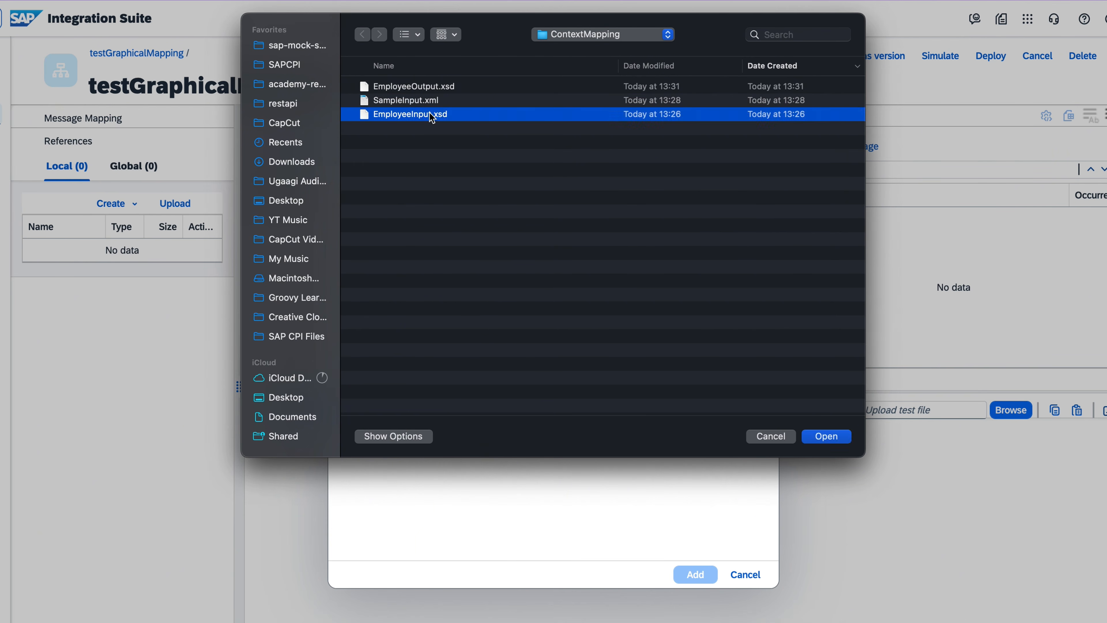
click(697, 576)
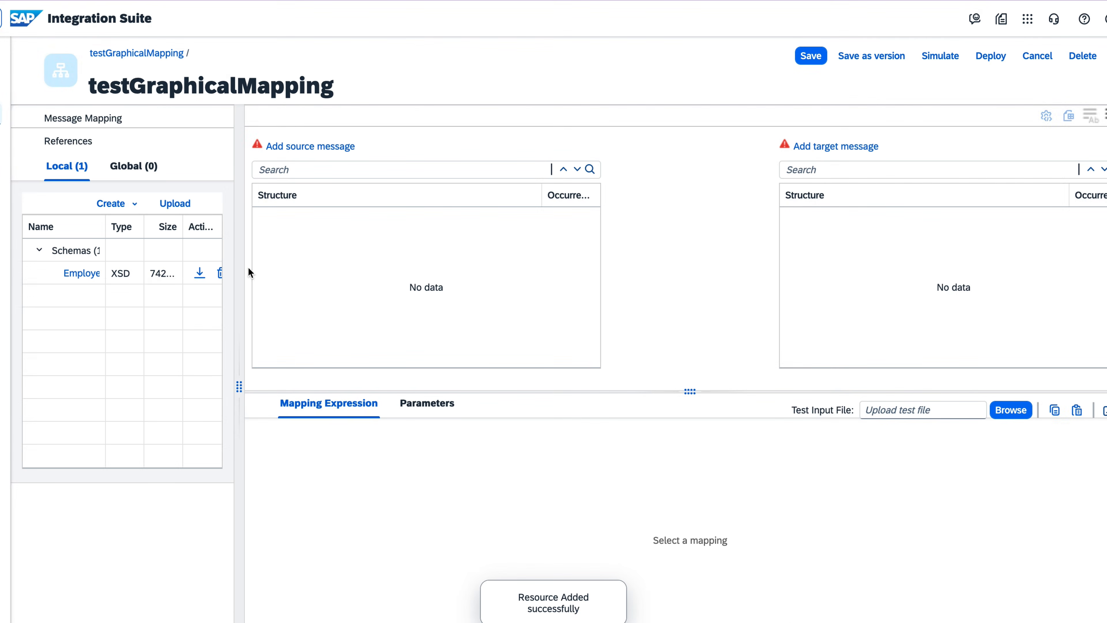
Upload EmployeeOutput.xsd from the ContextMapping folder as another local resource
click(175, 203)
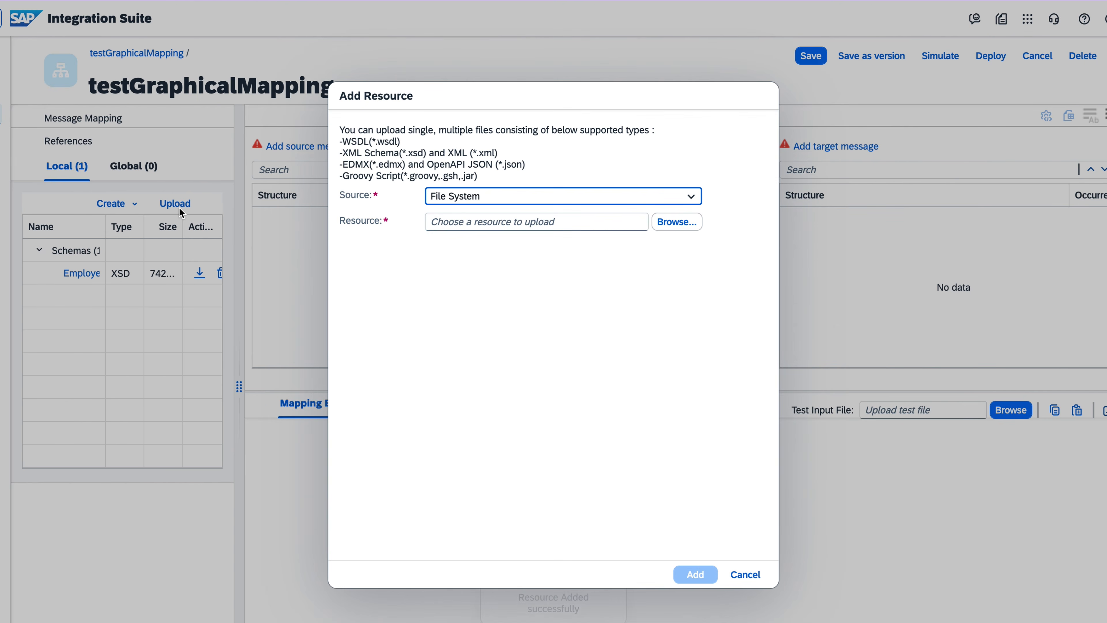
click(666, 229)
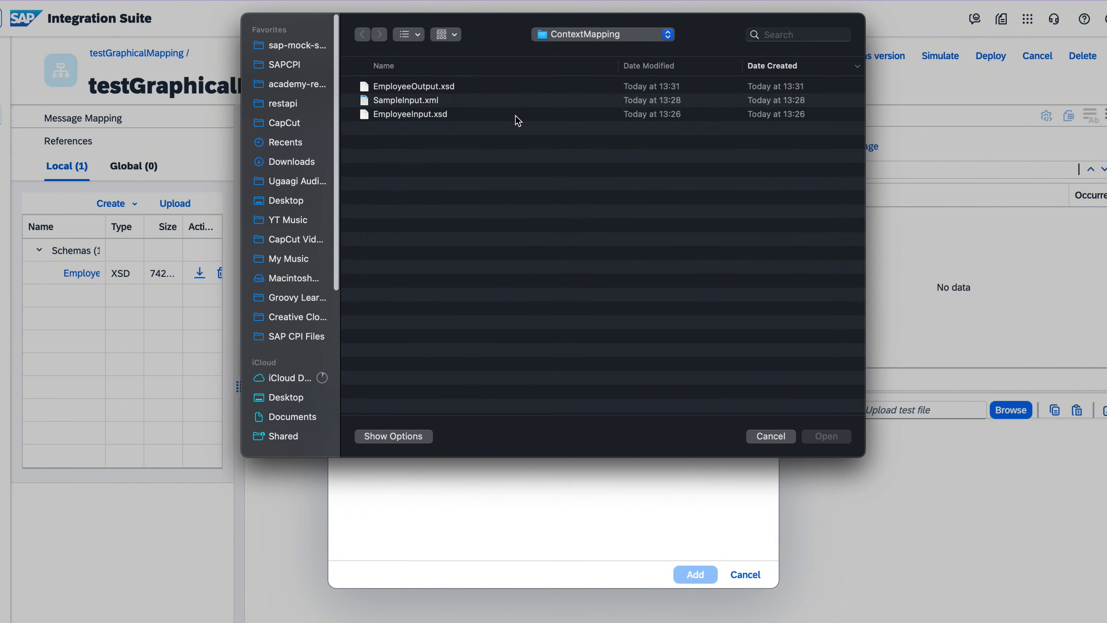
click(455, 88)
double_click(455, 89)
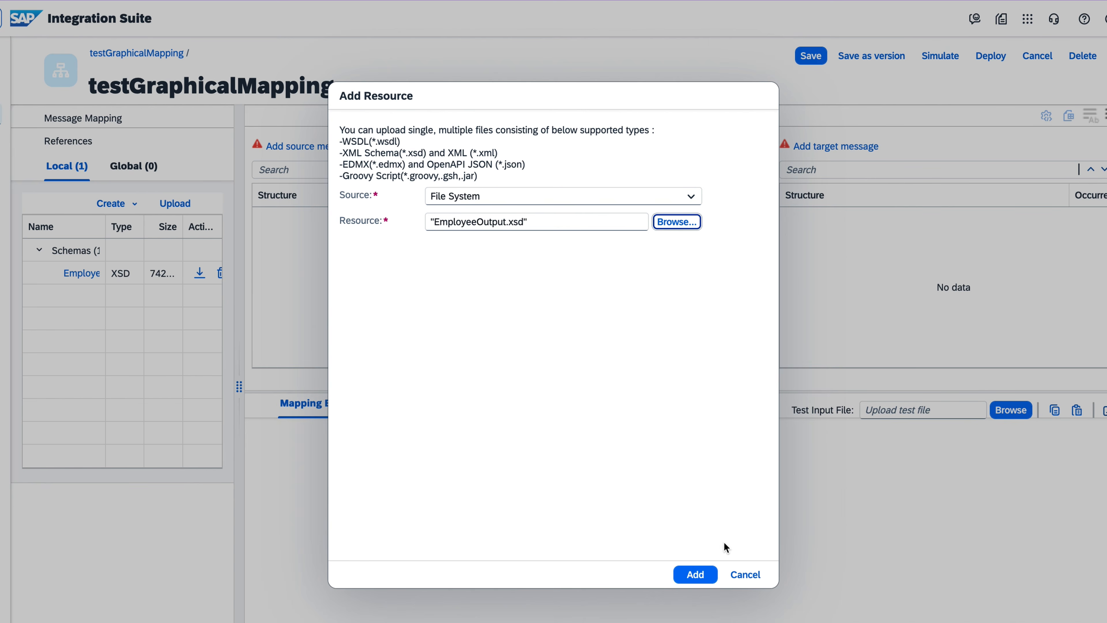
click(698, 576)
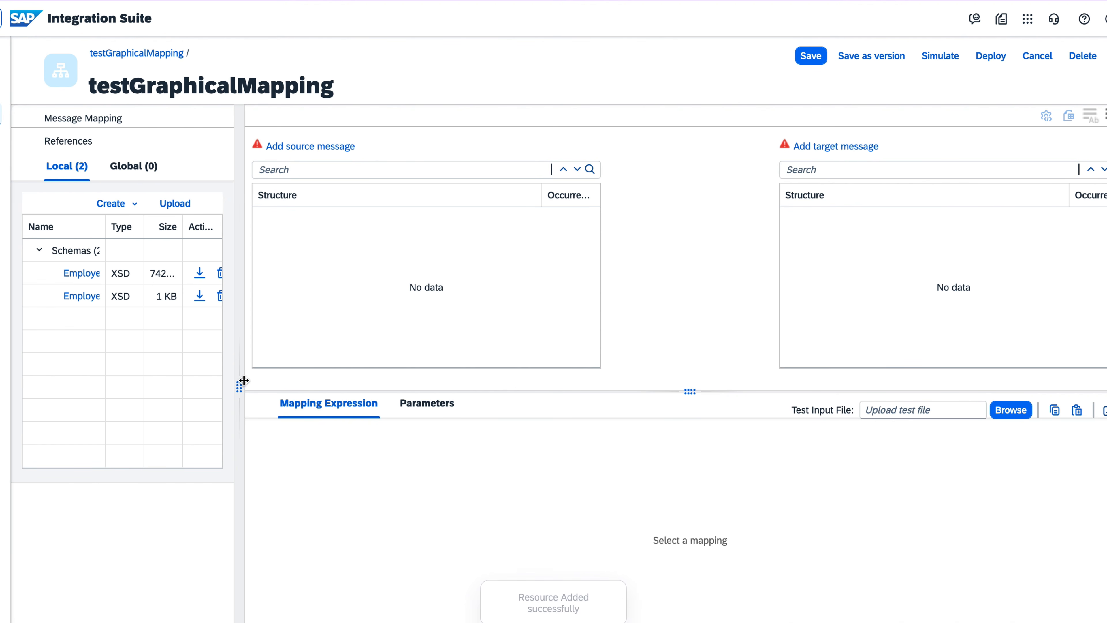
Widen the references area so the full names of the uploaded schemas can be read
drag(239, 387, 360, 387)
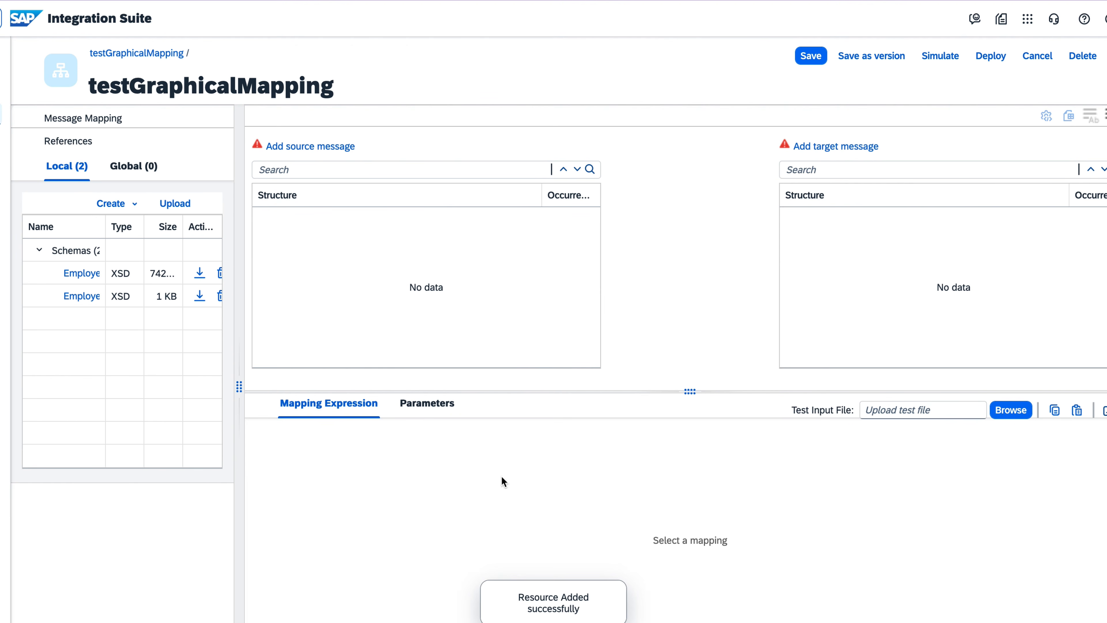
drag(239, 387, 360, 388)
drag(239, 387, 360, 388)
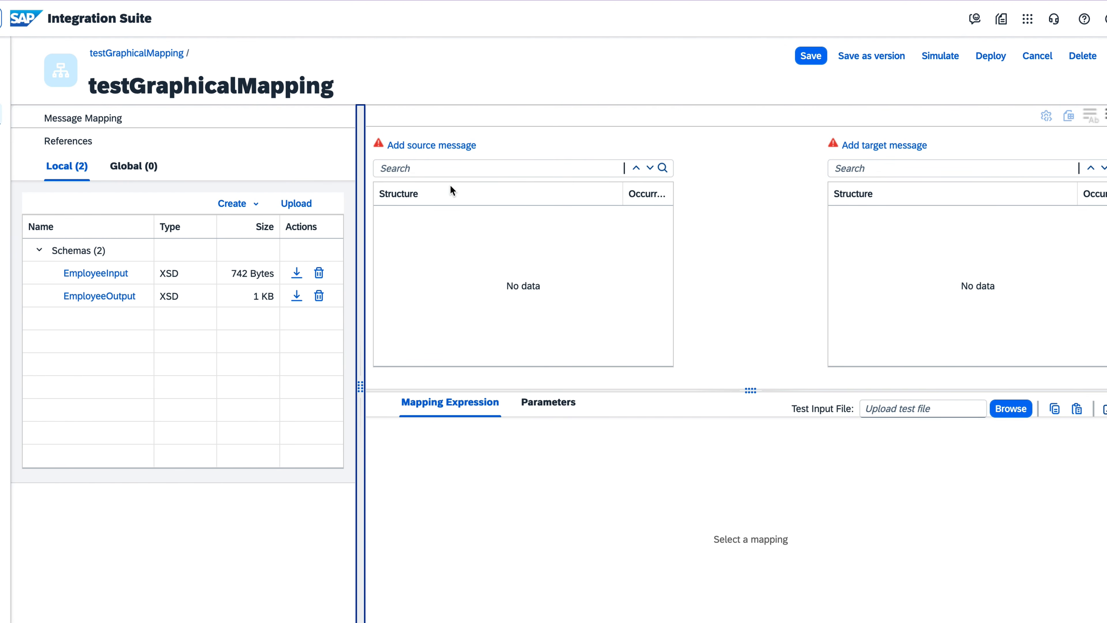
Set the local resource EmployeeInput.xsd as the mapping's source message
click(435, 146)
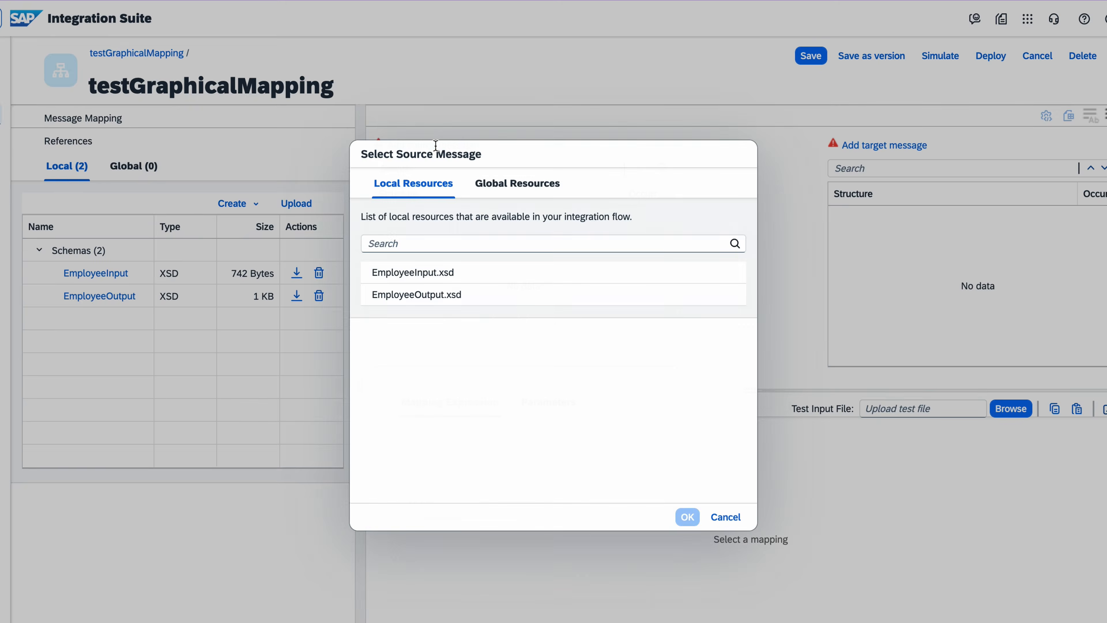
click(456, 282)
double_click(456, 282)
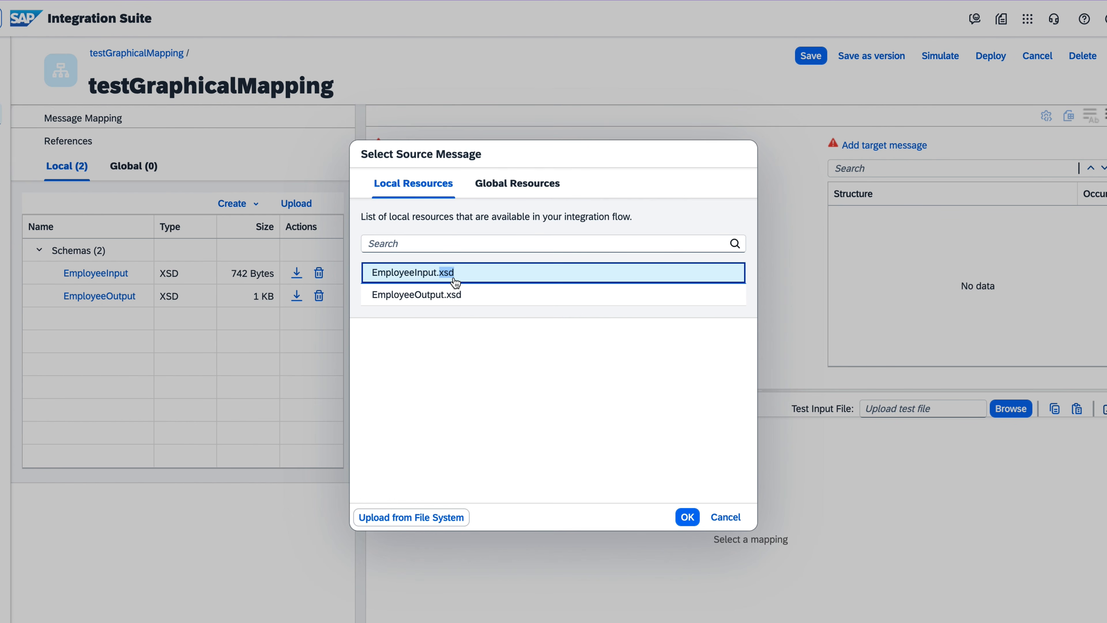
click(687, 518)
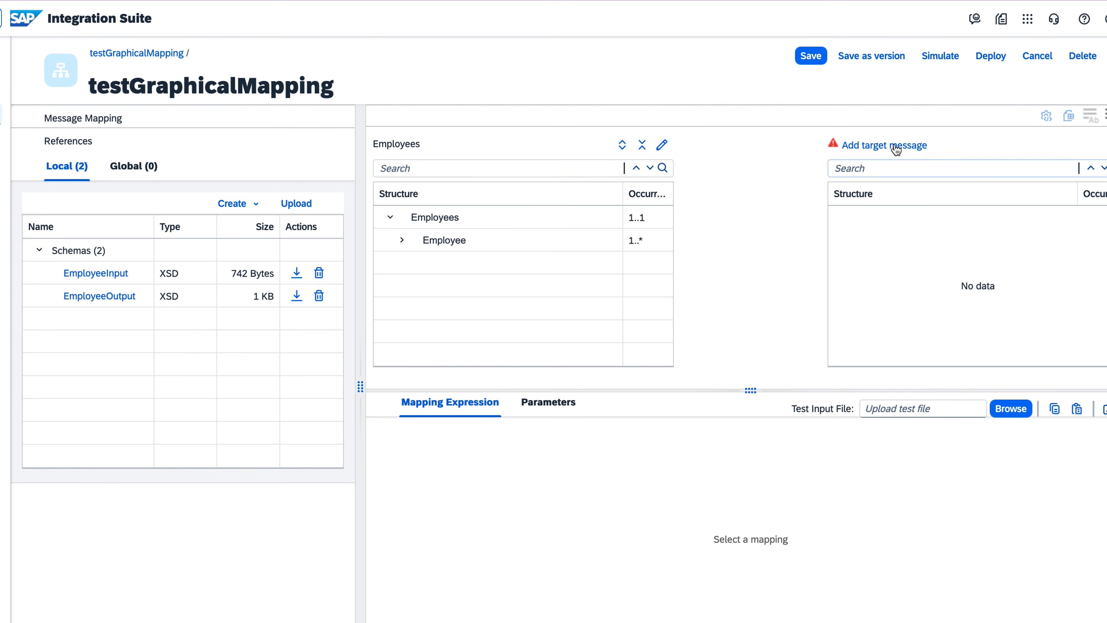
Set the local resource EmployeeOutput.xsd as the mapping's target message
click(895, 145)
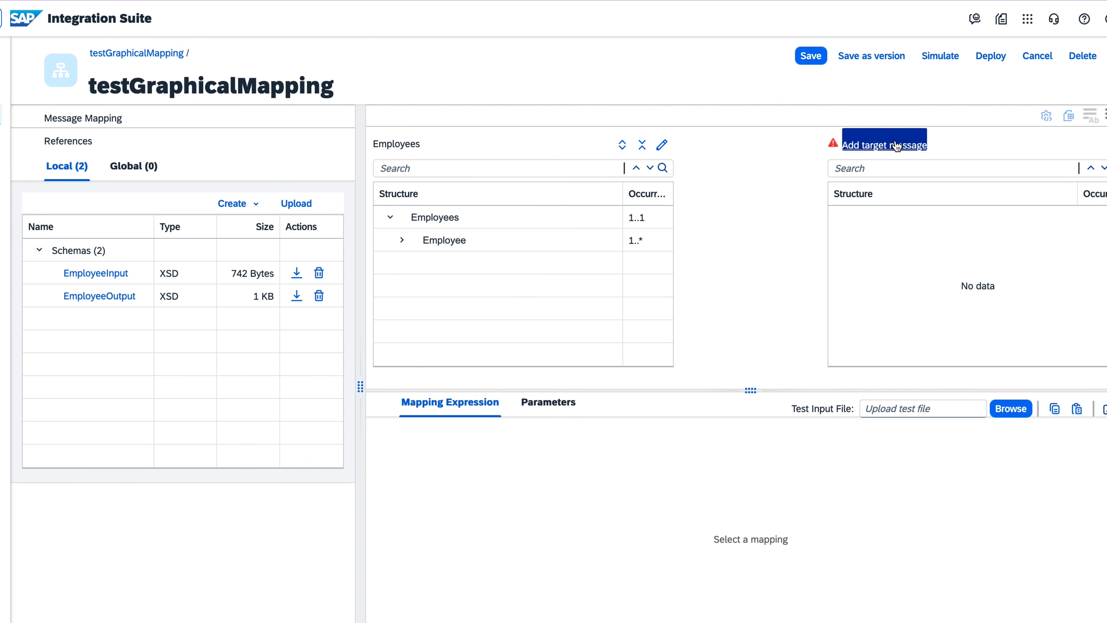
click(423, 294)
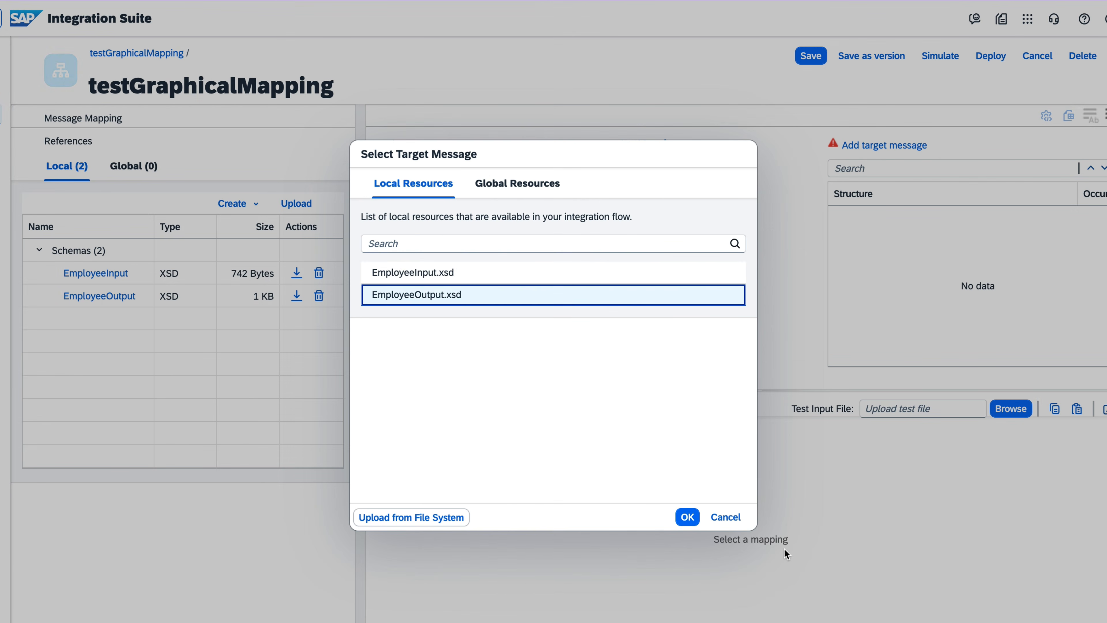
click(687, 517)
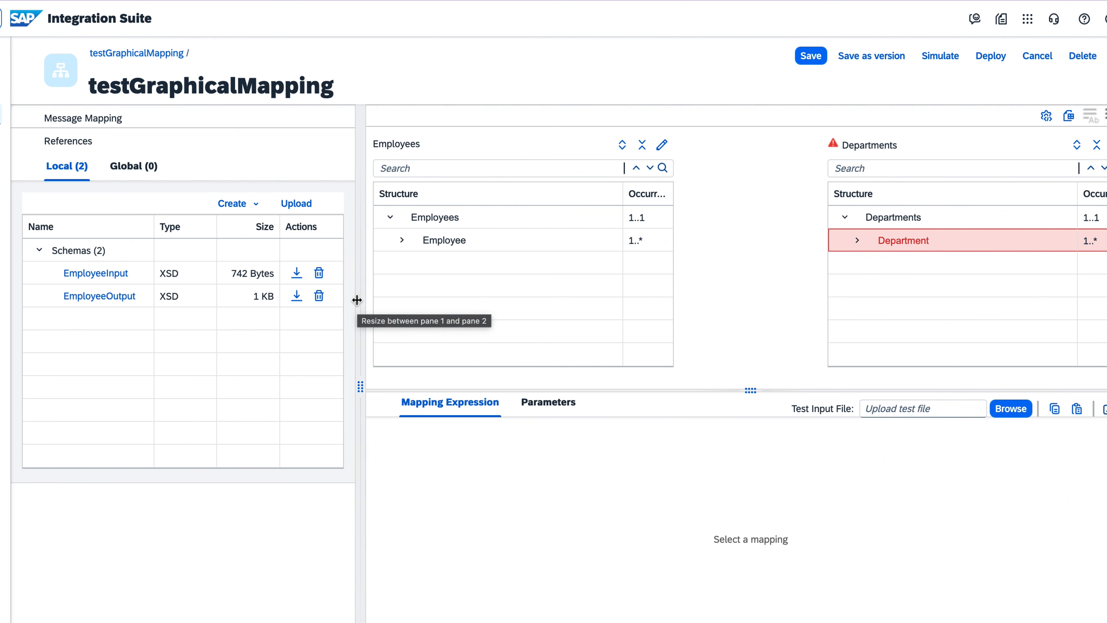
Narrow the references area and expand the source Employee node and the target Department and Employee nodes
drag(360, 299, 283, 291)
click(326, 242)
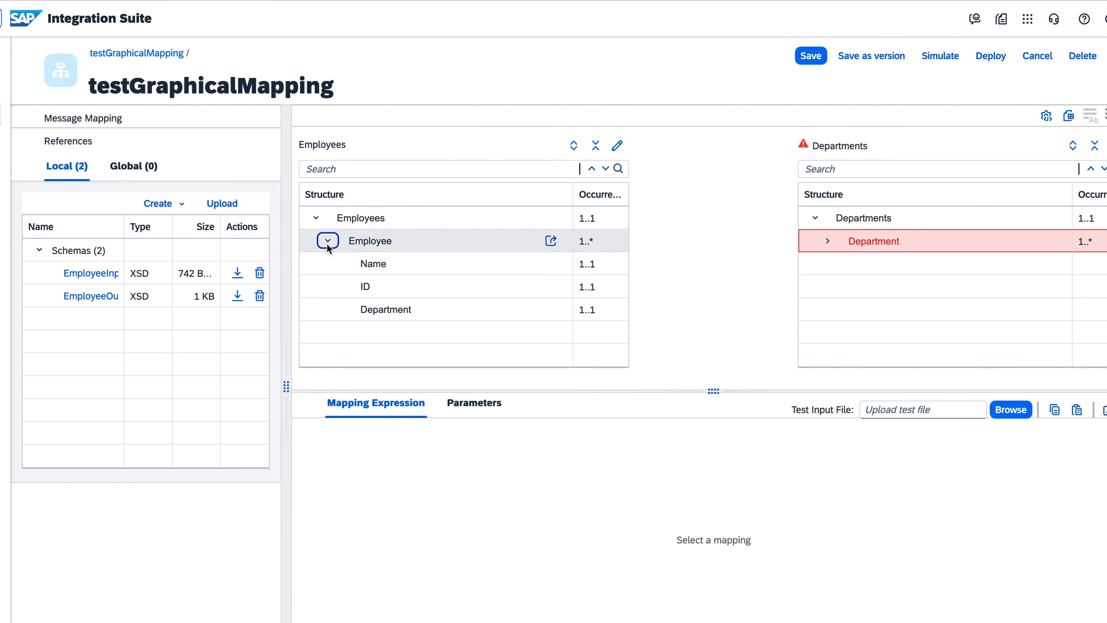
click(827, 241)
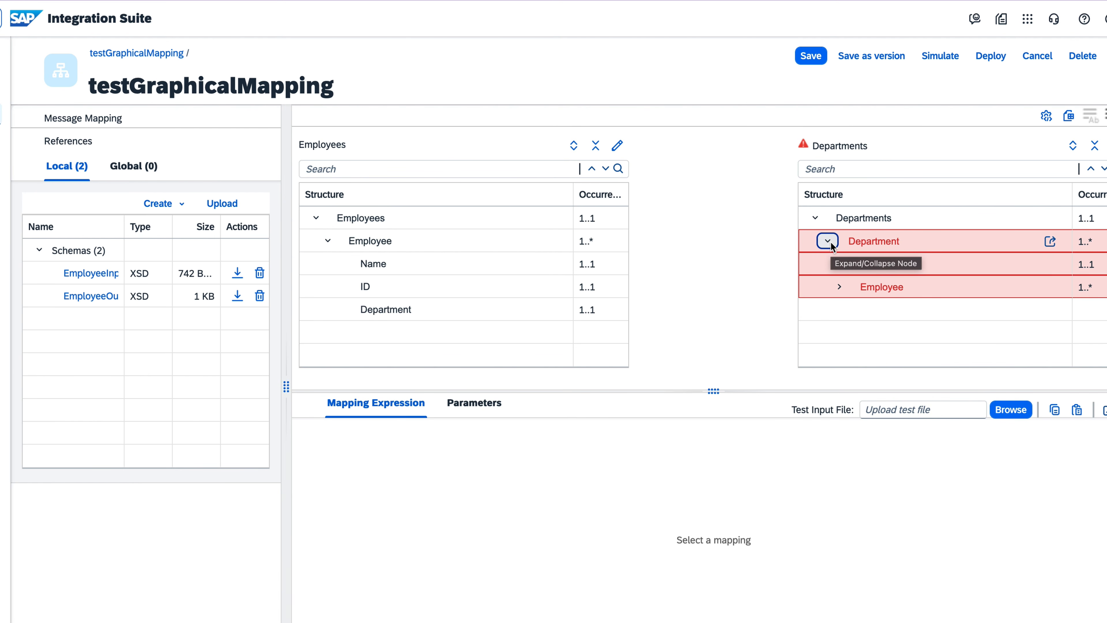
click(840, 287)
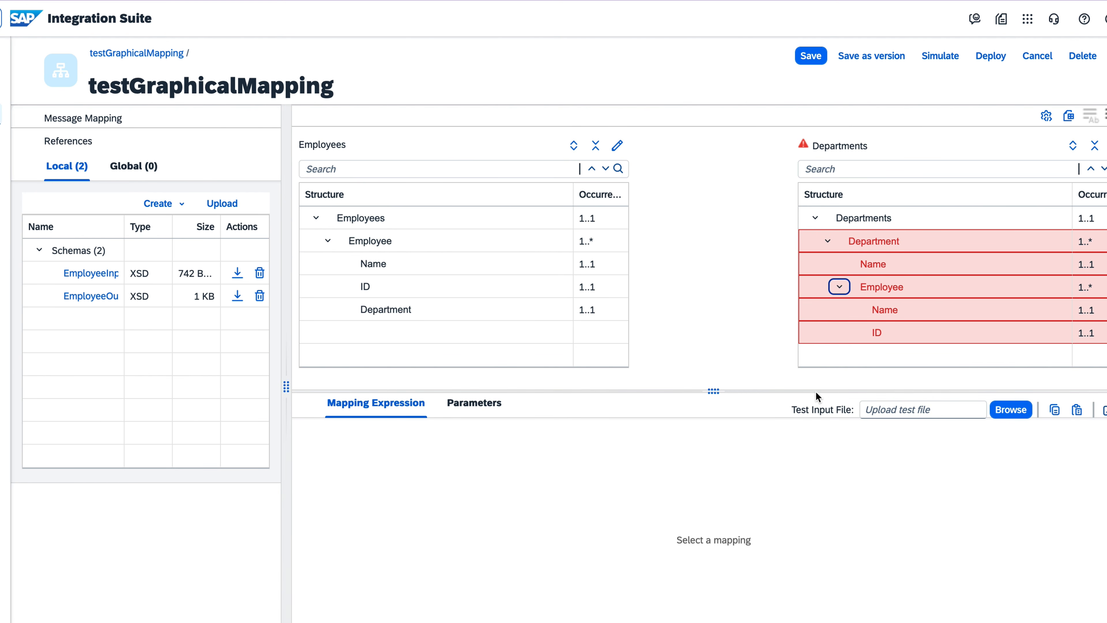
drag(720, 391, 729, 496)
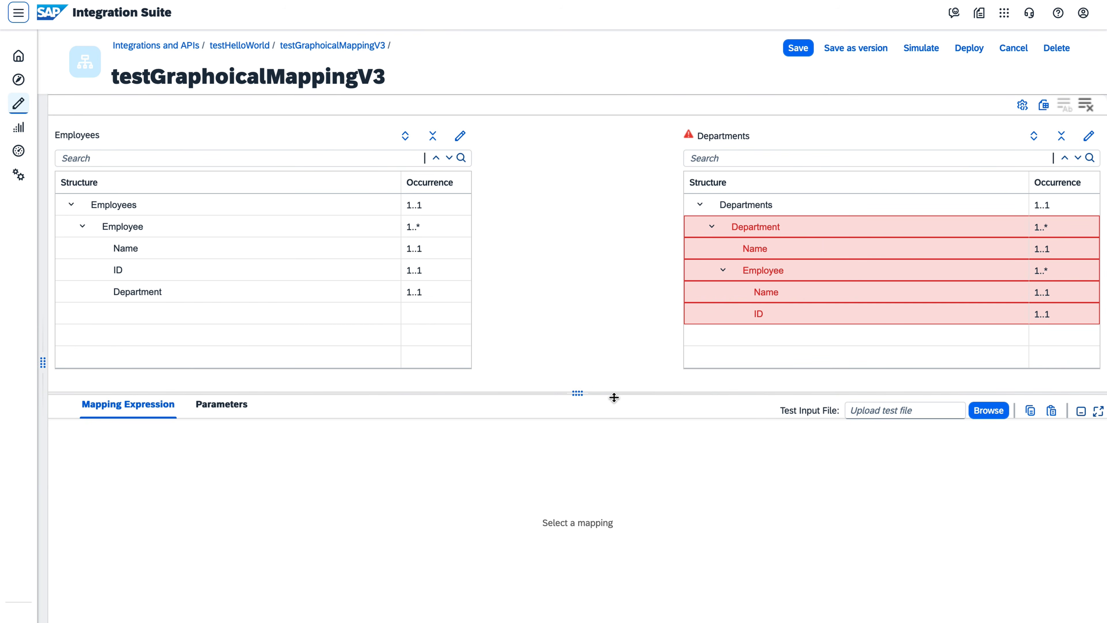
Enlarge the area showing the source and target structures above the mapping expression
drag(614, 397, 613, 413)
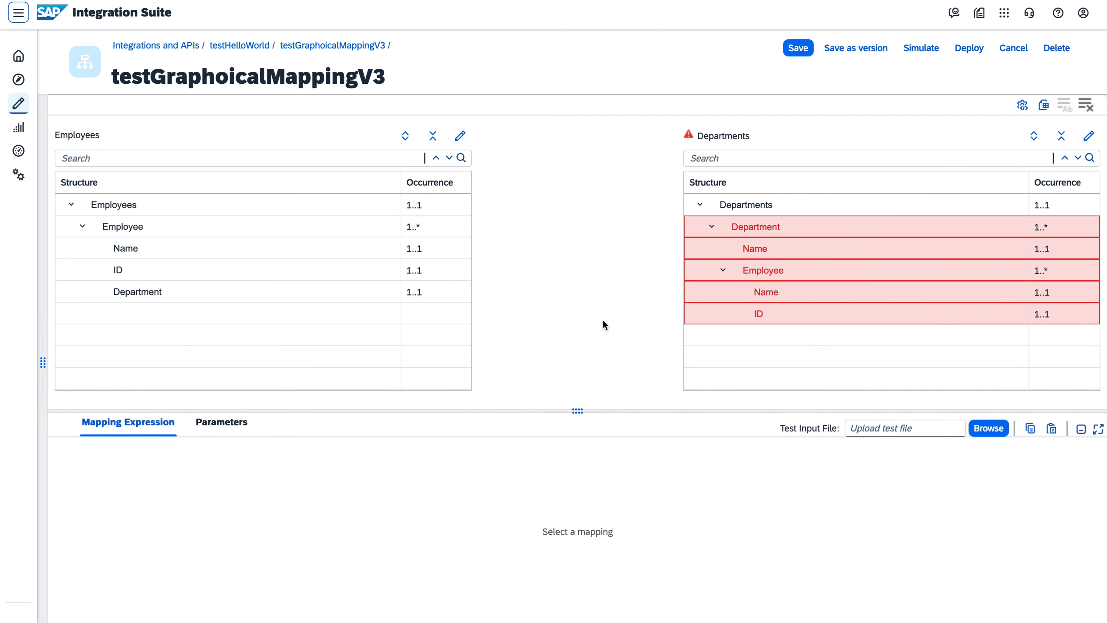
click(250, 205)
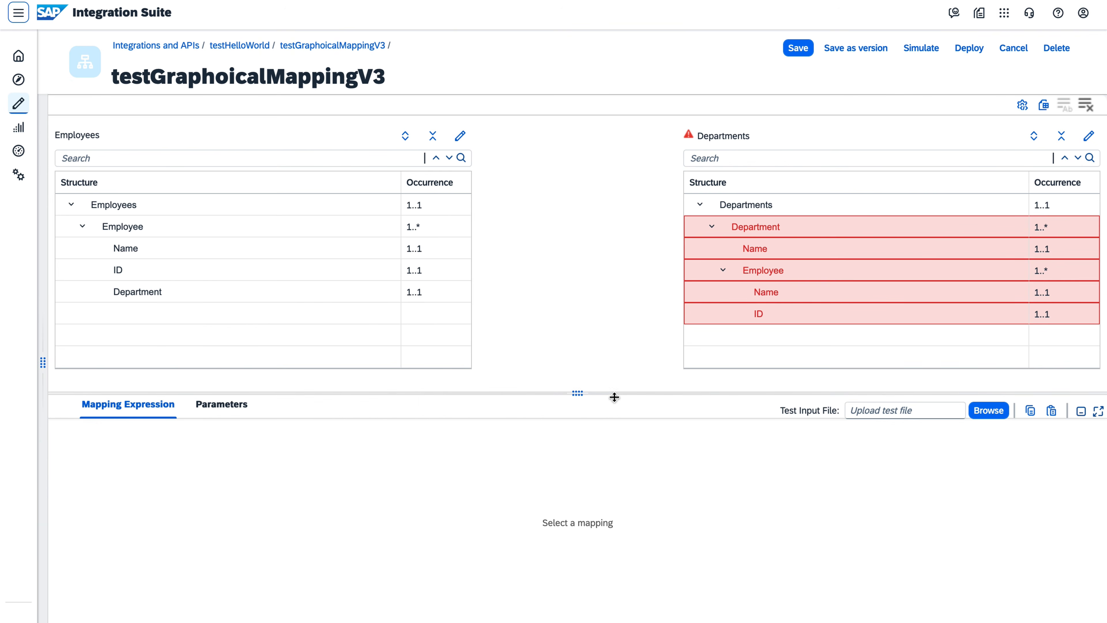
drag(613, 396, 613, 413)
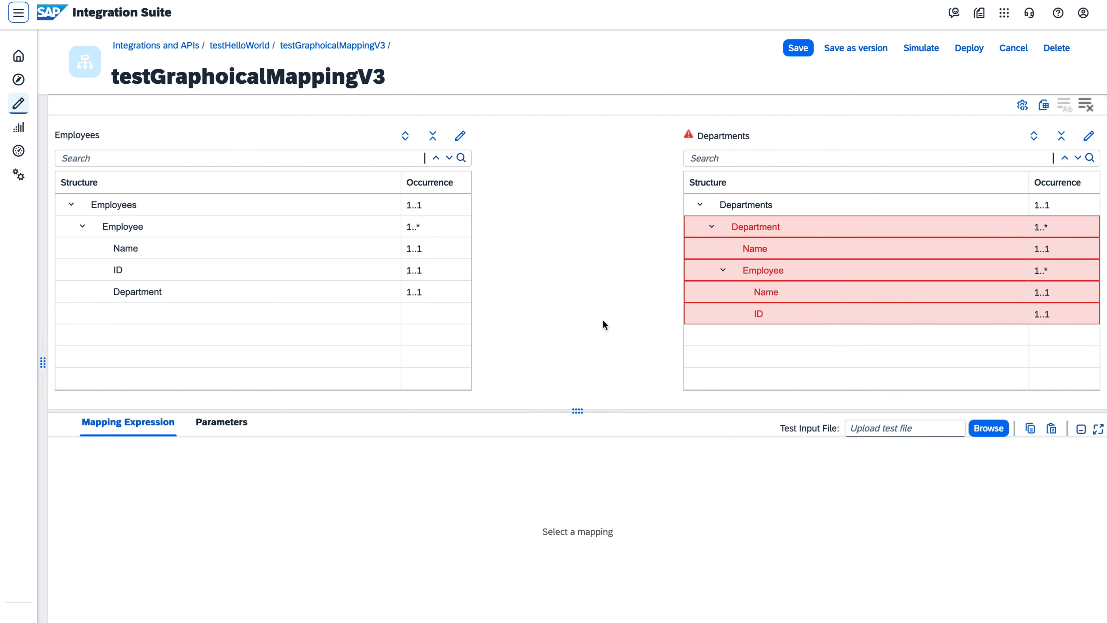
click(247, 204)
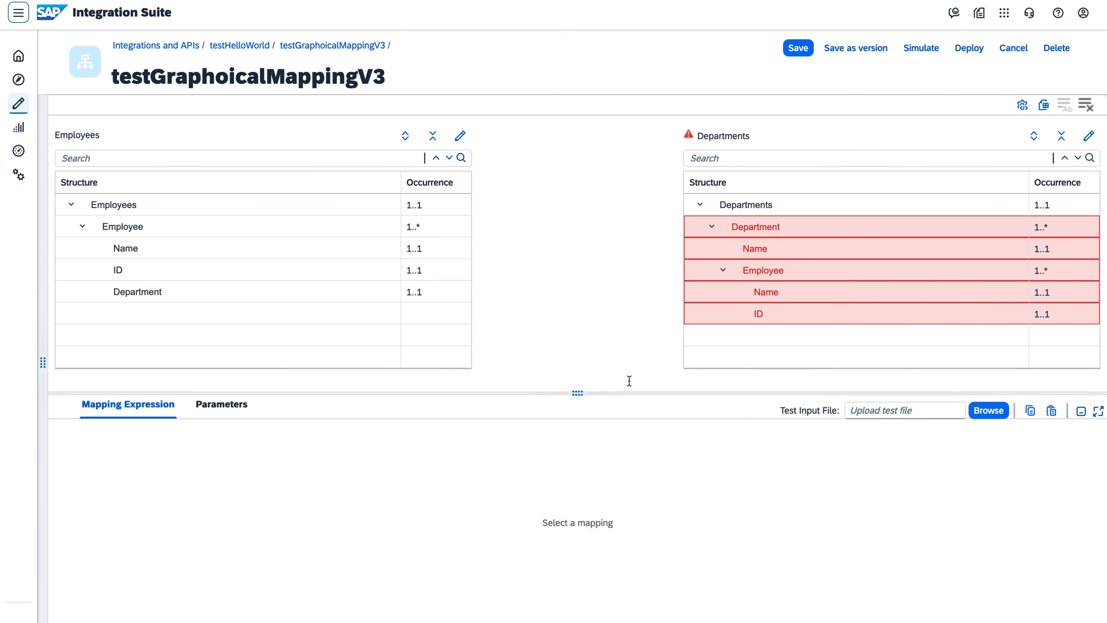
drag(613, 396, 612, 412)
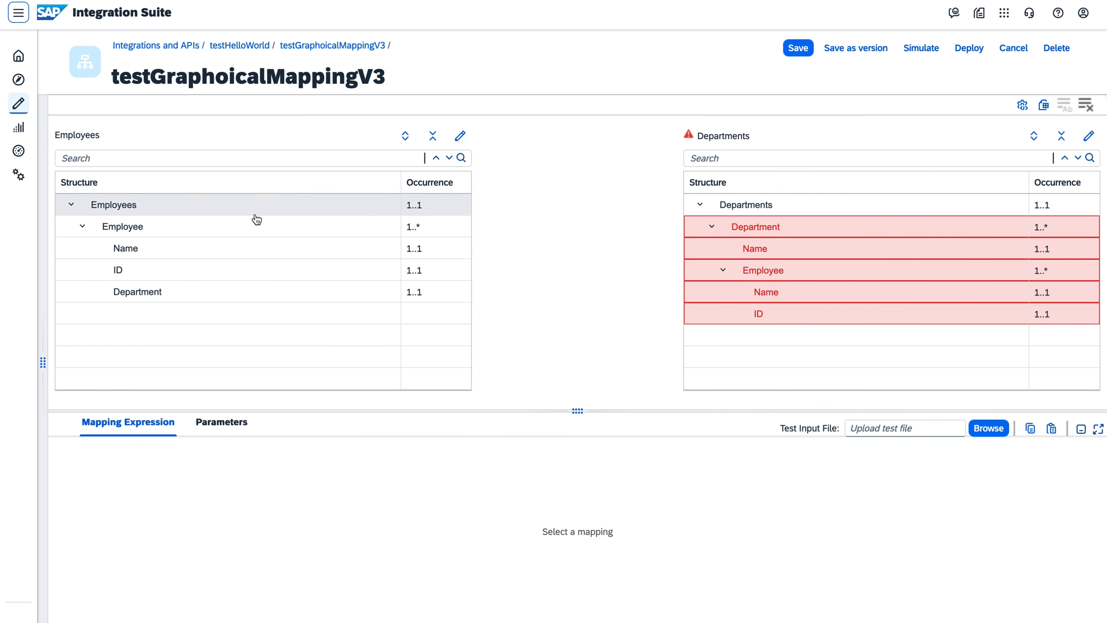
click(250, 205)
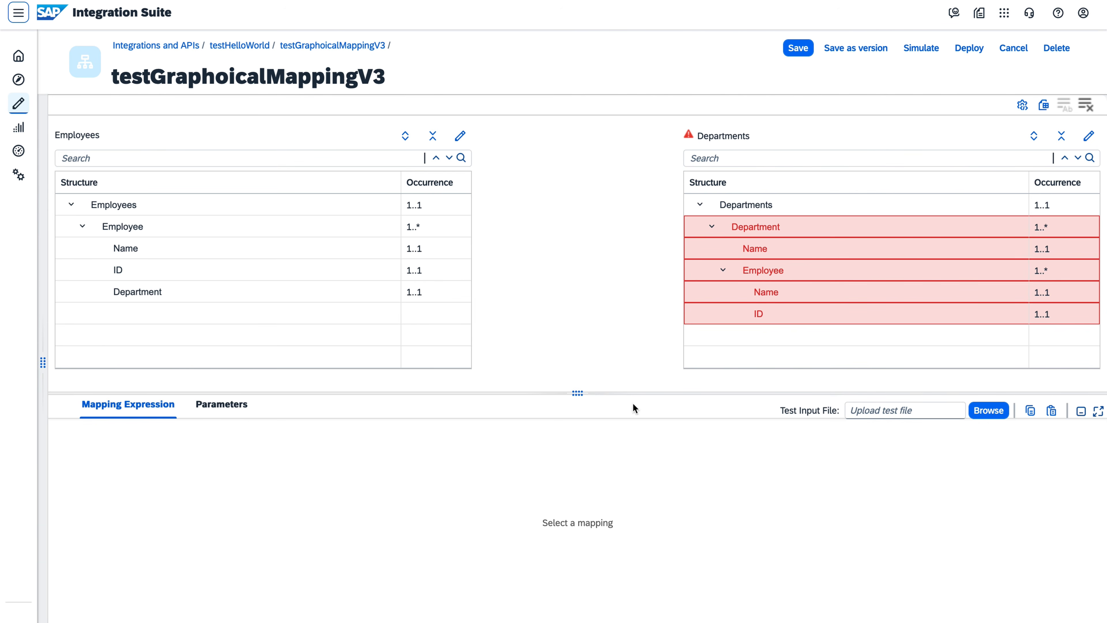
drag(614, 396, 614, 410)
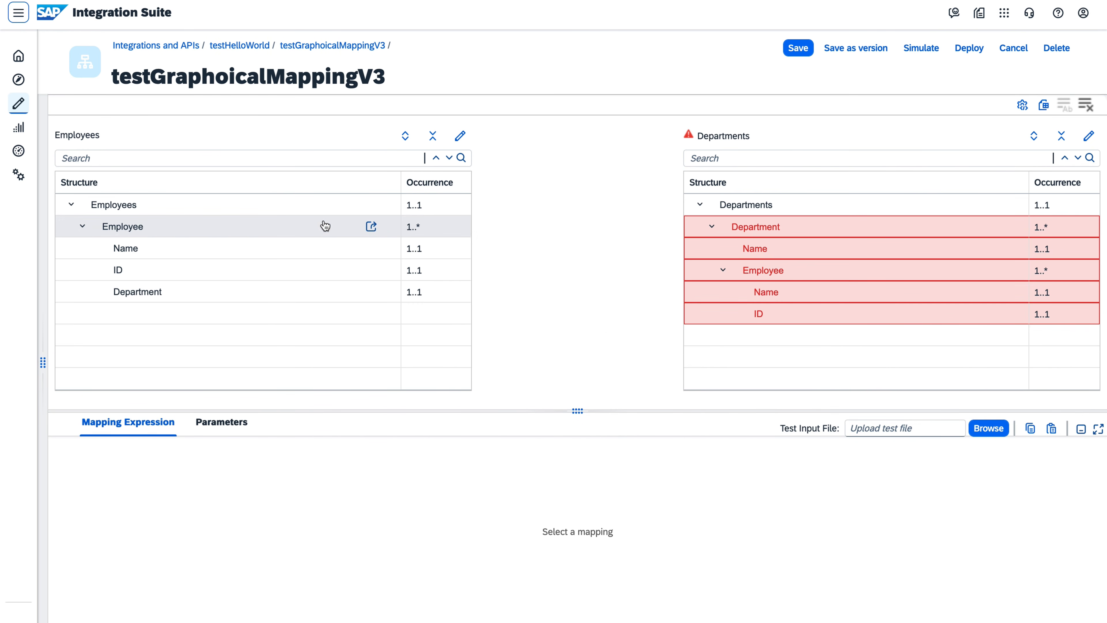
Map source Employees to target Departments and the source Department field to the target Department node, and enlarge the mapping expression area
click(250, 205)
drag(249, 205, 755, 204)
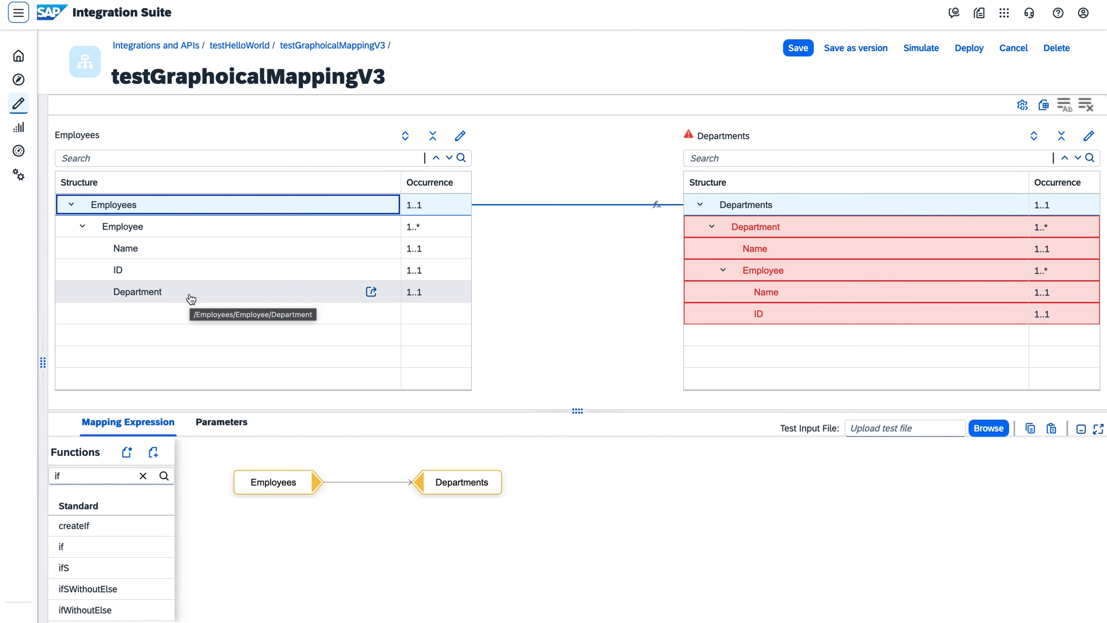
drag(191, 298, 703, 232)
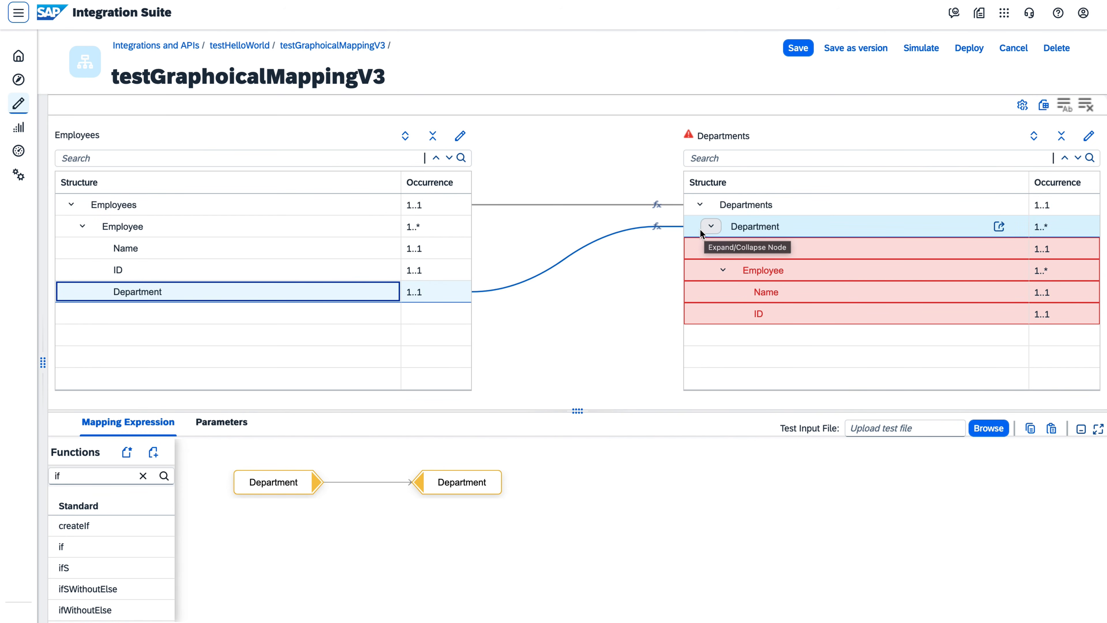
drag(549, 413, 542, 367)
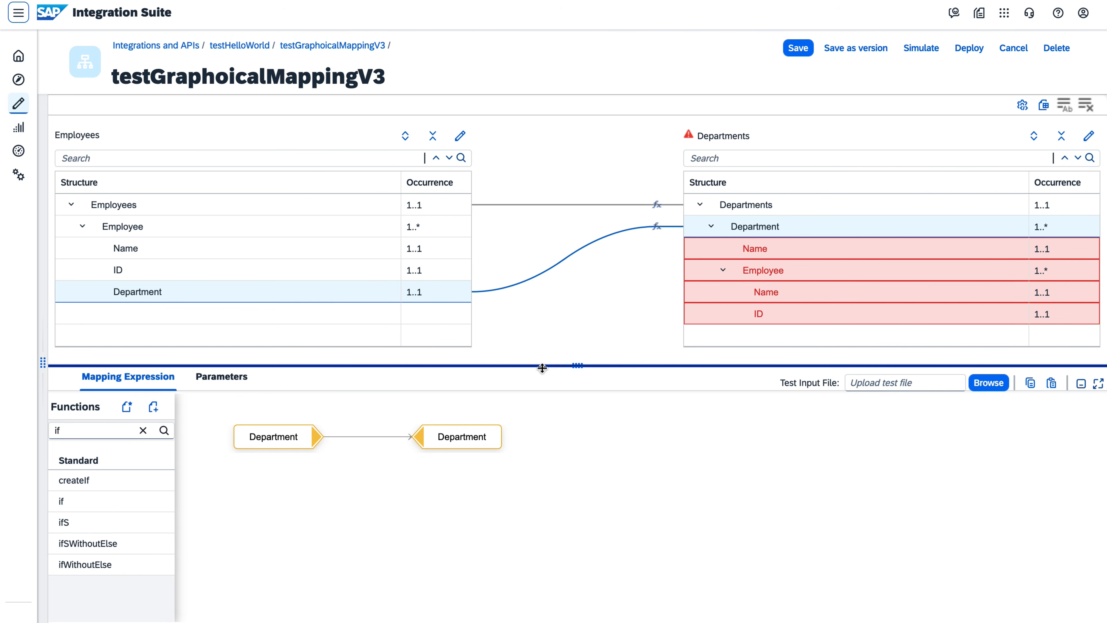
Move the target Department node away from the source Department node in the expression and delete the direct link between them
click(442, 443)
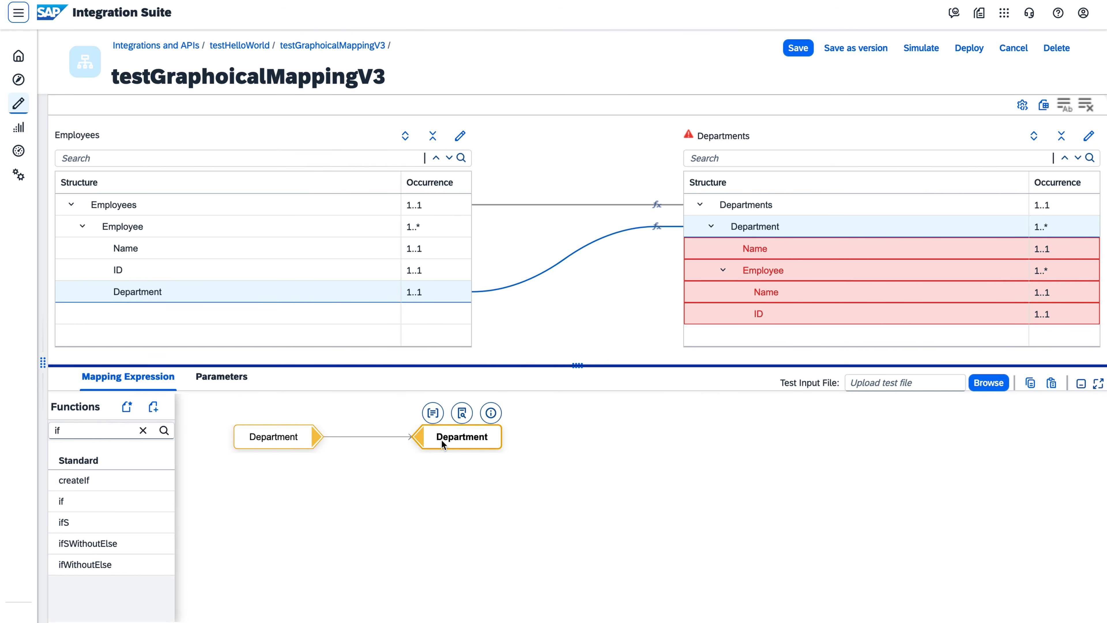
drag(442, 442, 621, 439)
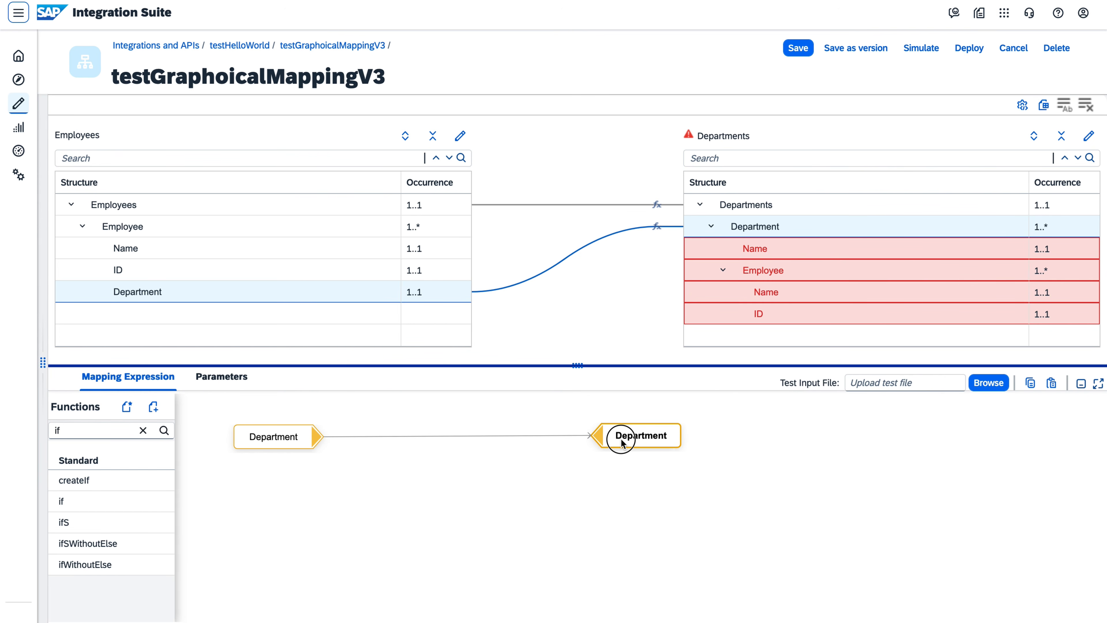
mouse_move(523, 438)
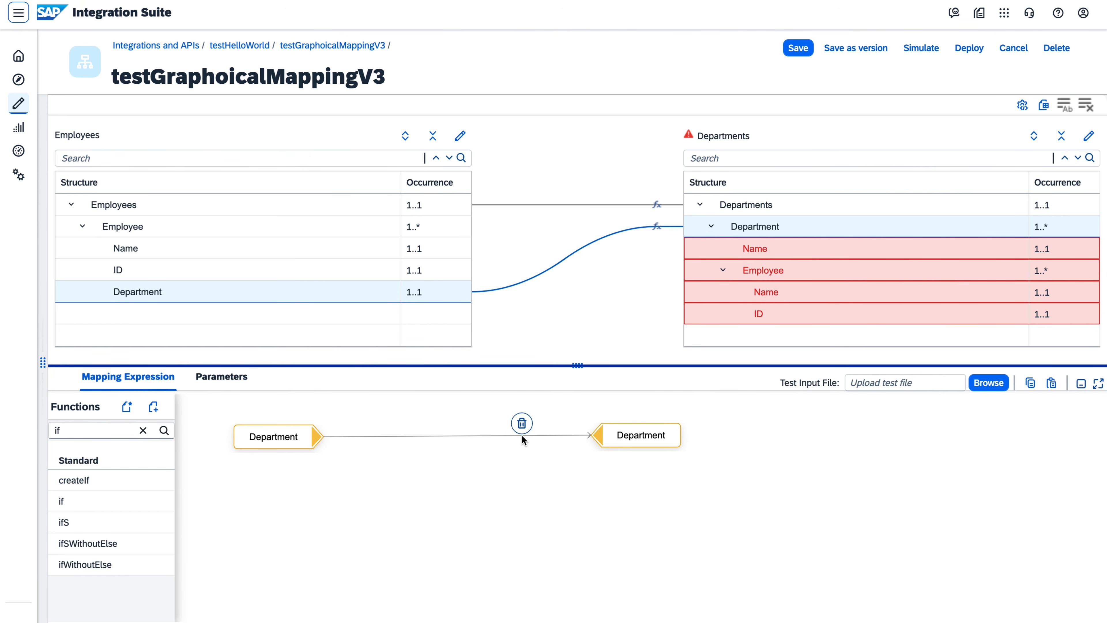
click(522, 422)
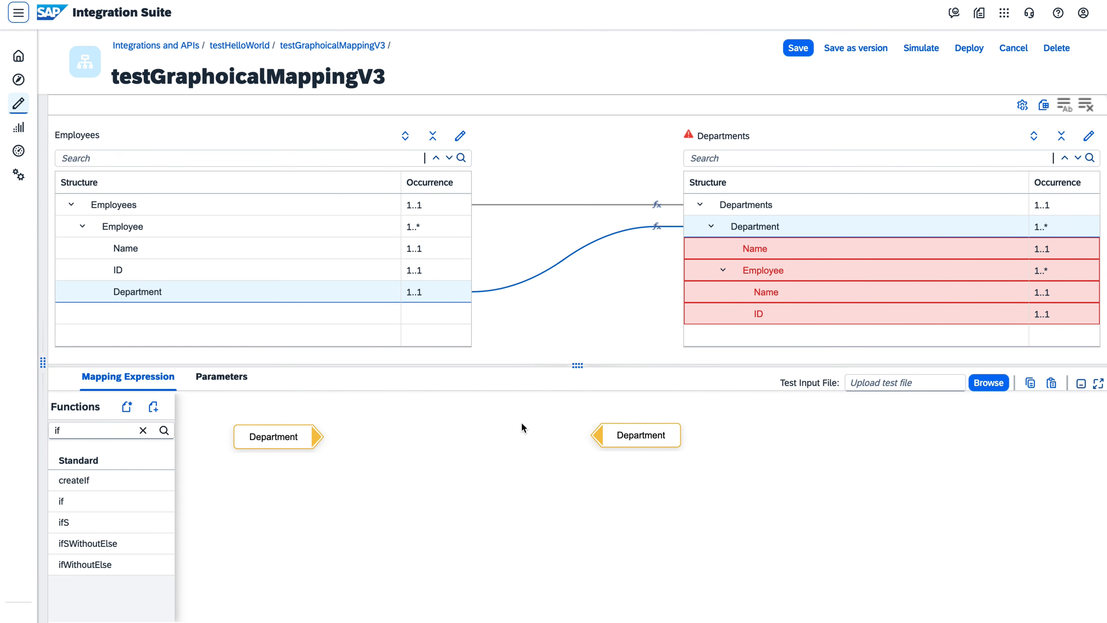
Insert the removeContexts node function between source Department and target Department, linking Department to its input and its output to the target
drag(139, 364, 151, 226)
click(139, 294)
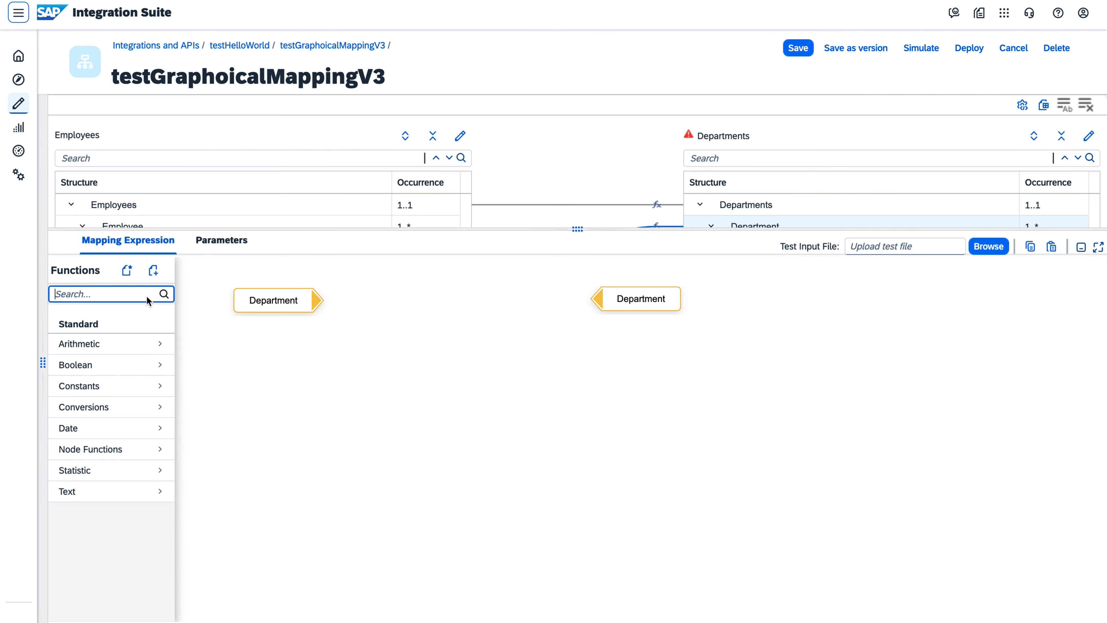
click(122, 447)
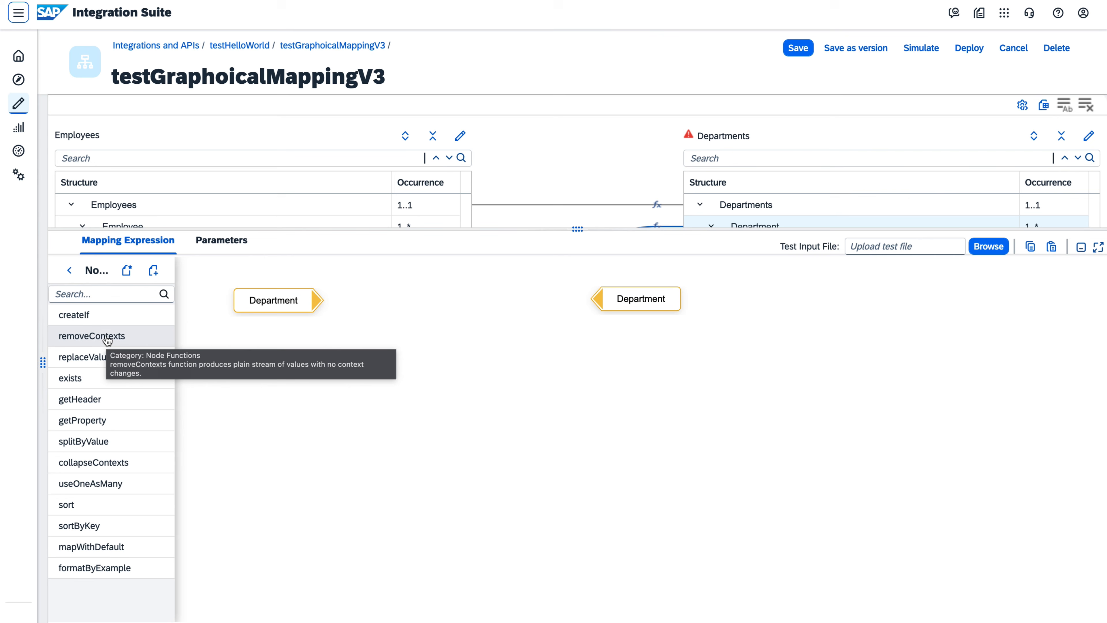
drag(107, 340, 195, 325)
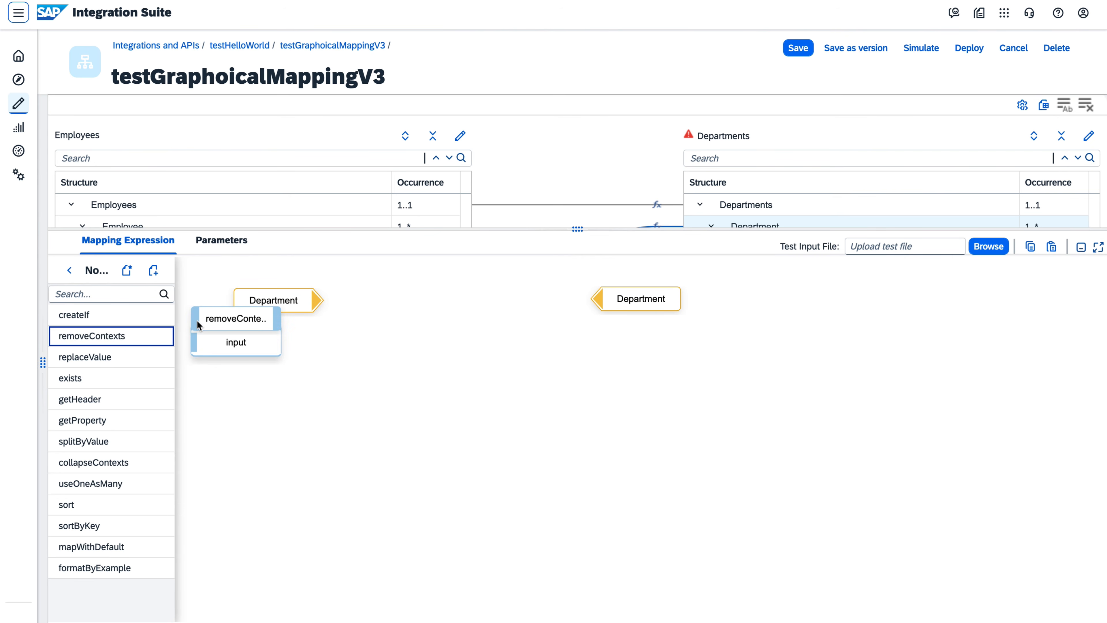
drag(261, 323, 439, 300)
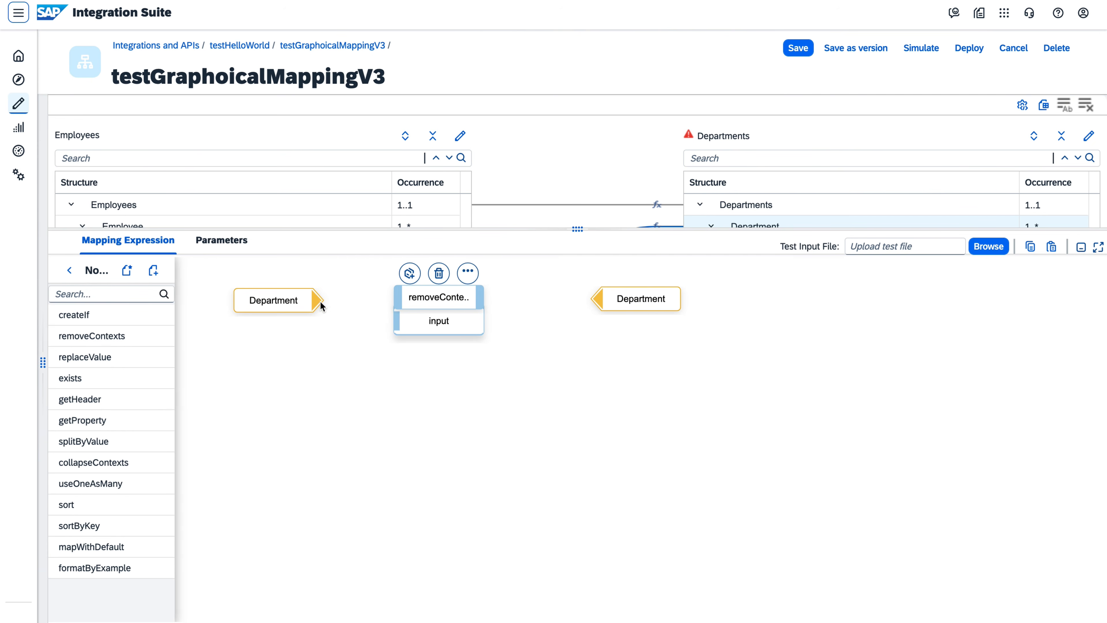
drag(313, 304, 402, 322)
drag(481, 297, 596, 299)
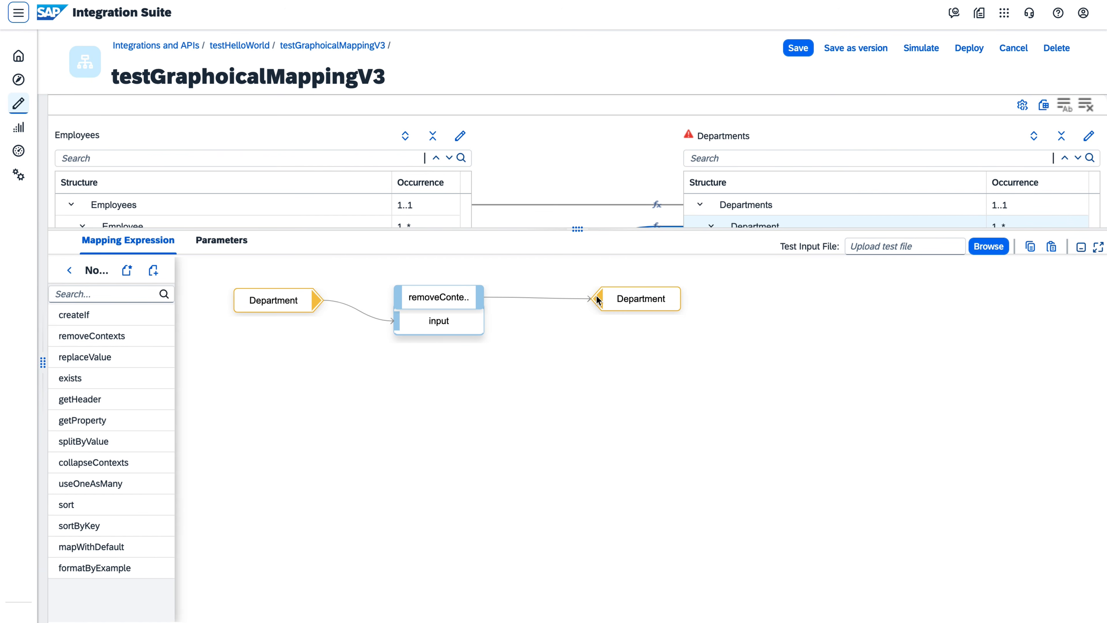
Map the source Department field directly to the target Employee node and align the two nodes in the expression
drag(631, 230, 644, 372)
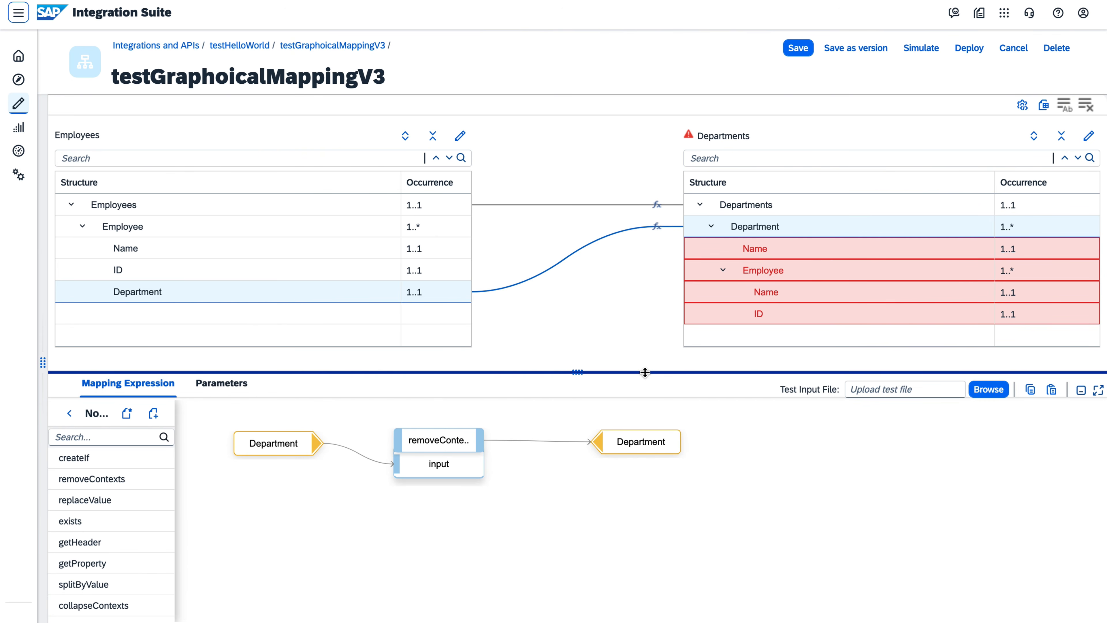
click(791, 275)
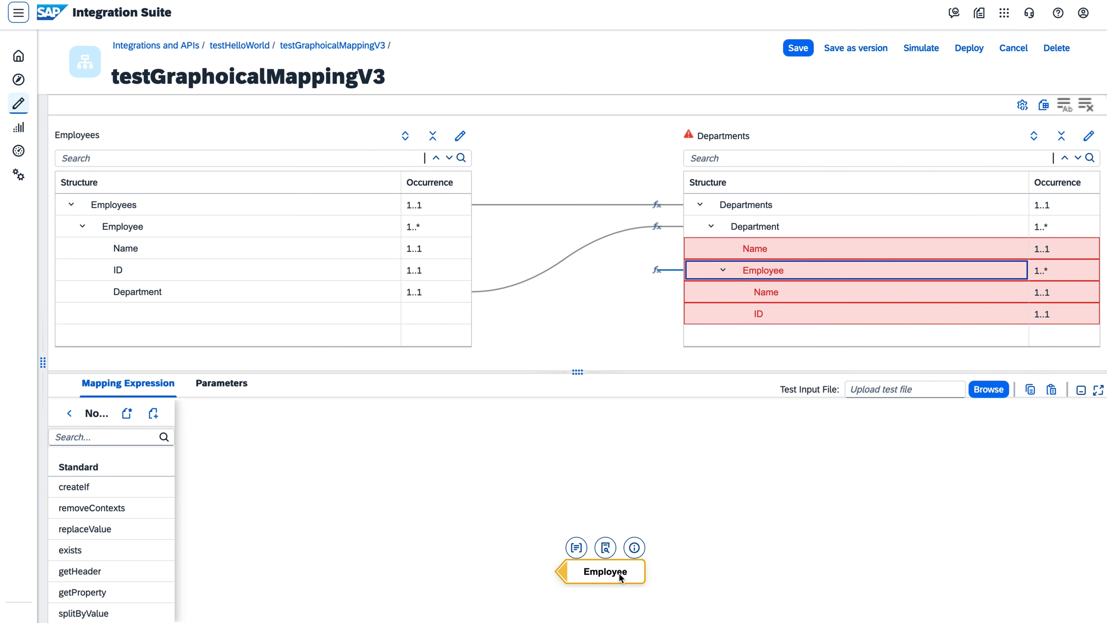
drag(619, 573, 721, 457)
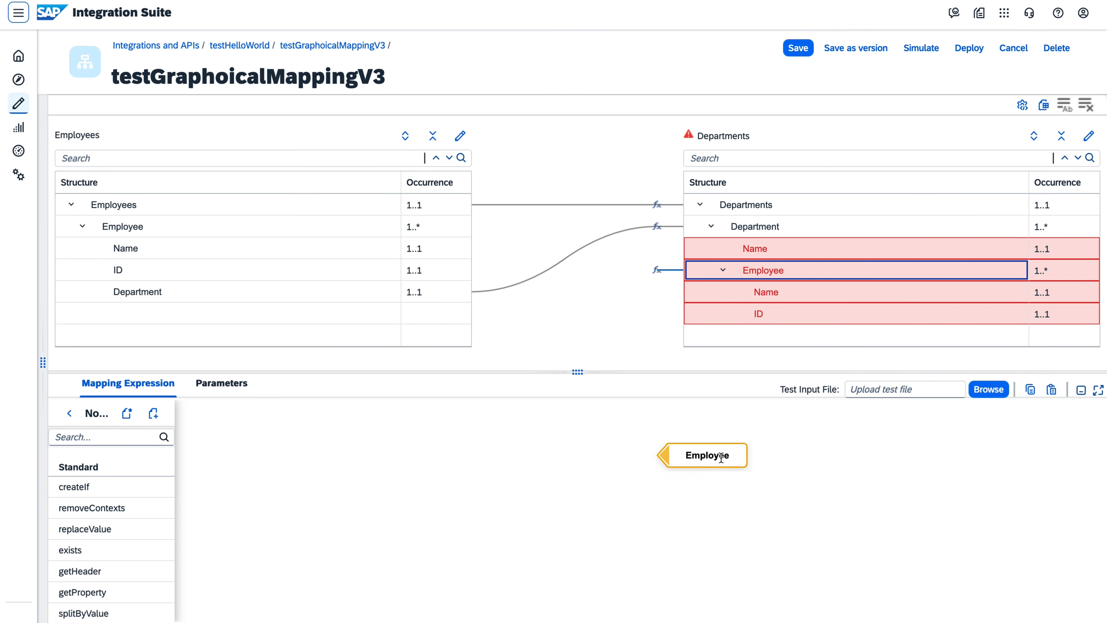
click(198, 292)
click(373, 488)
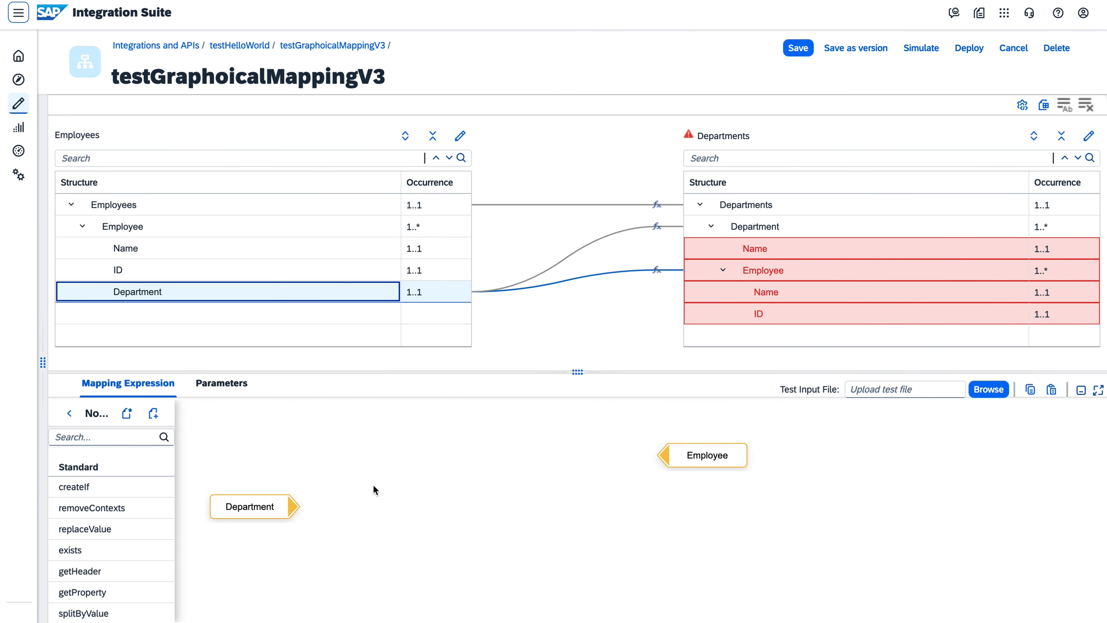
drag(284, 509, 682, 457)
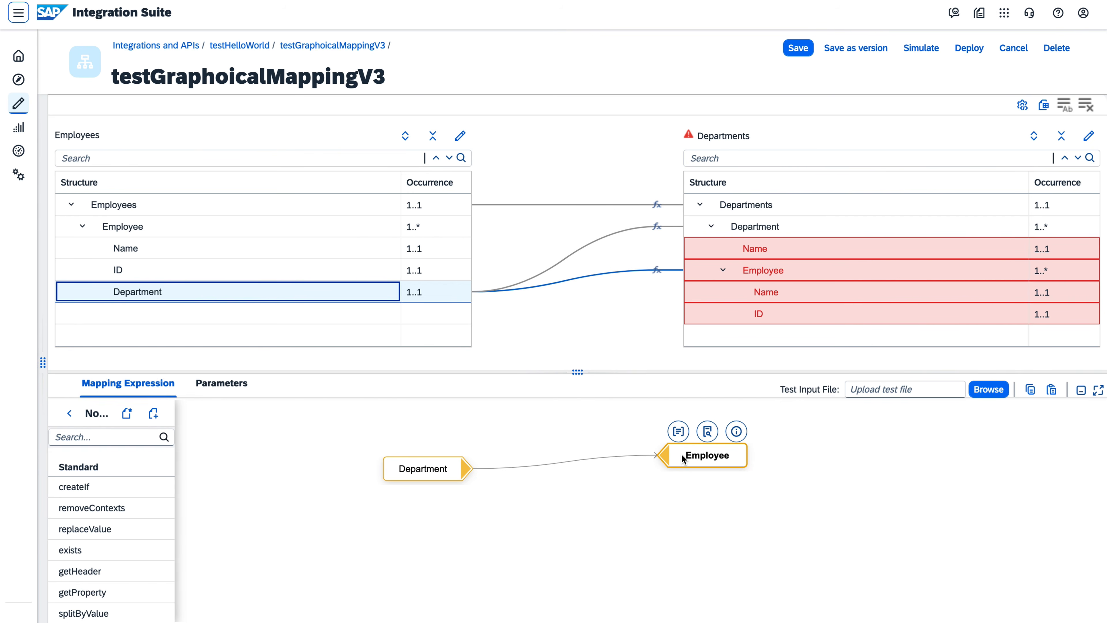
click(423, 469)
drag(413, 472, 479, 463)
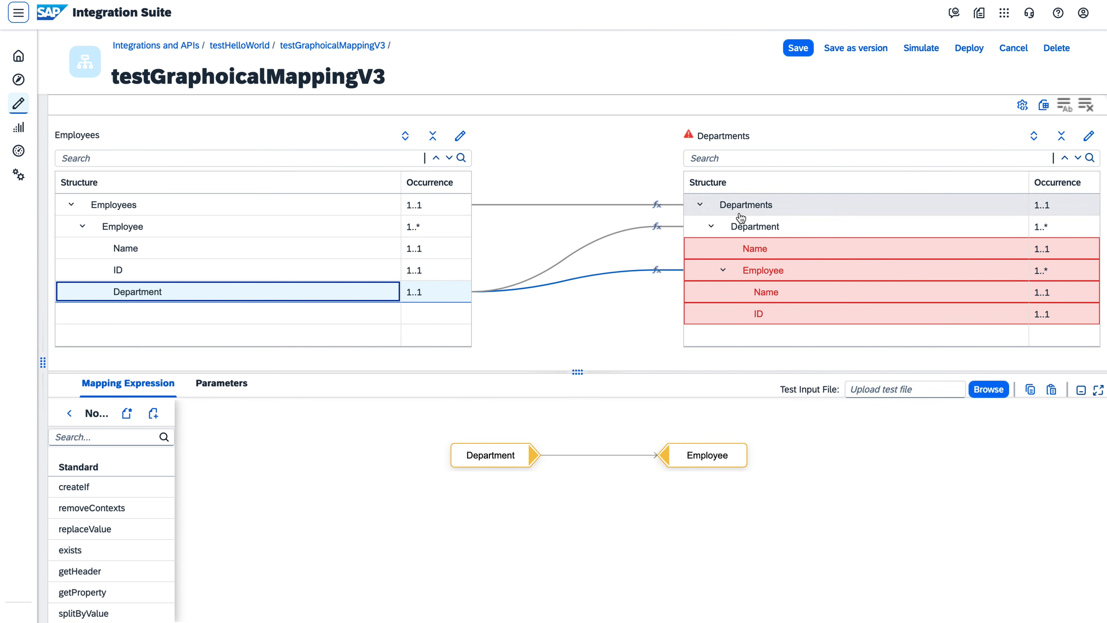
Map source Department to the Name field under target Department, then delete the direct link in its expression
click(752, 253)
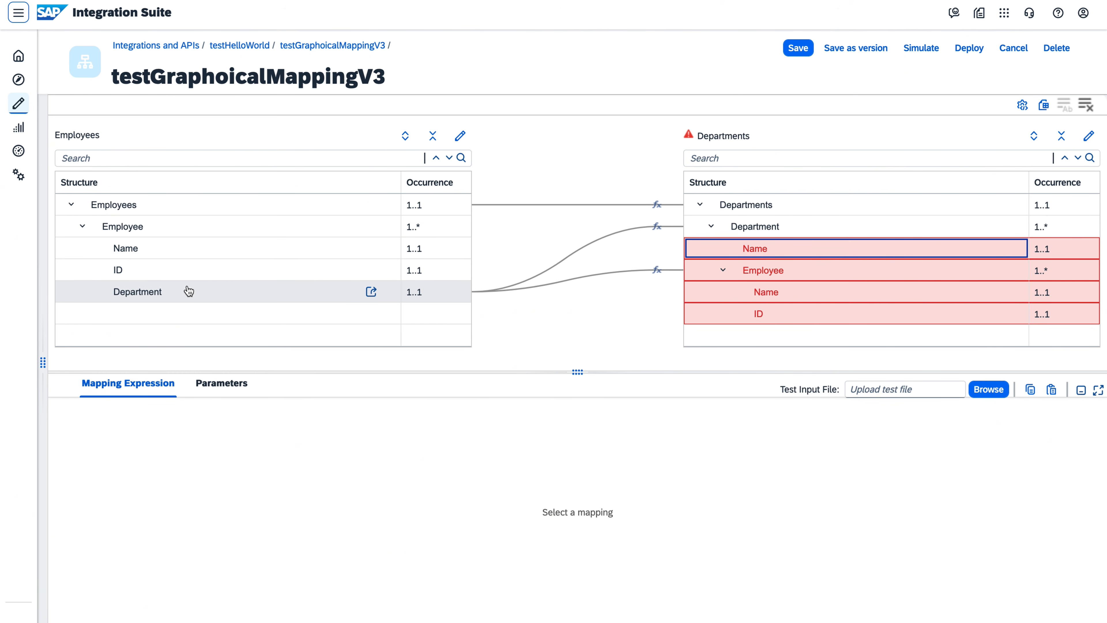
drag(186, 294, 758, 256)
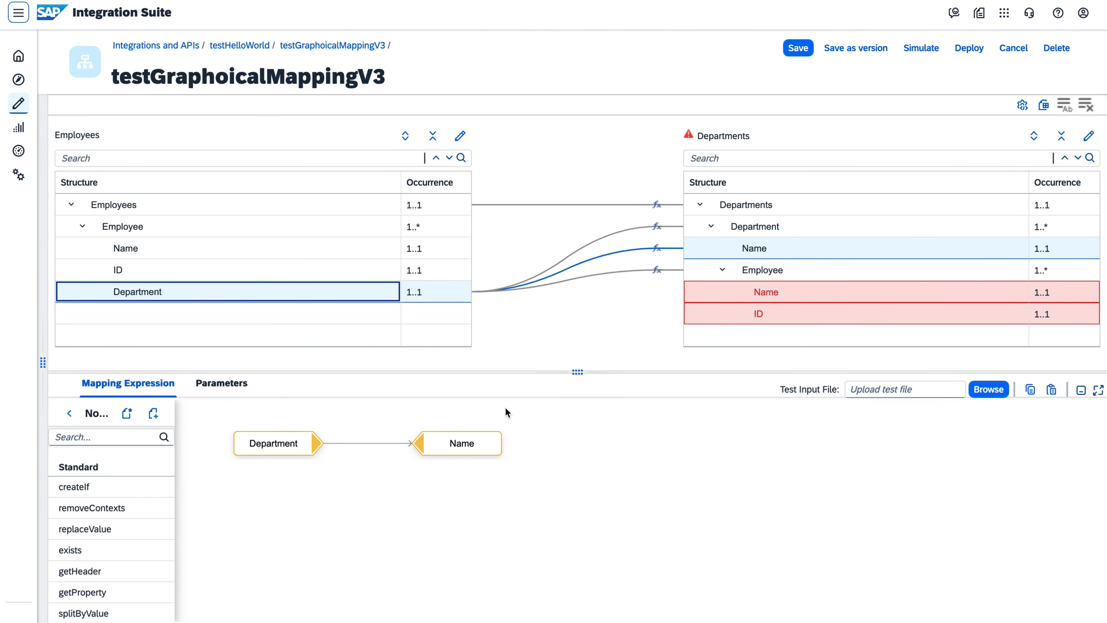
drag(483, 442, 821, 430)
click(687, 434)
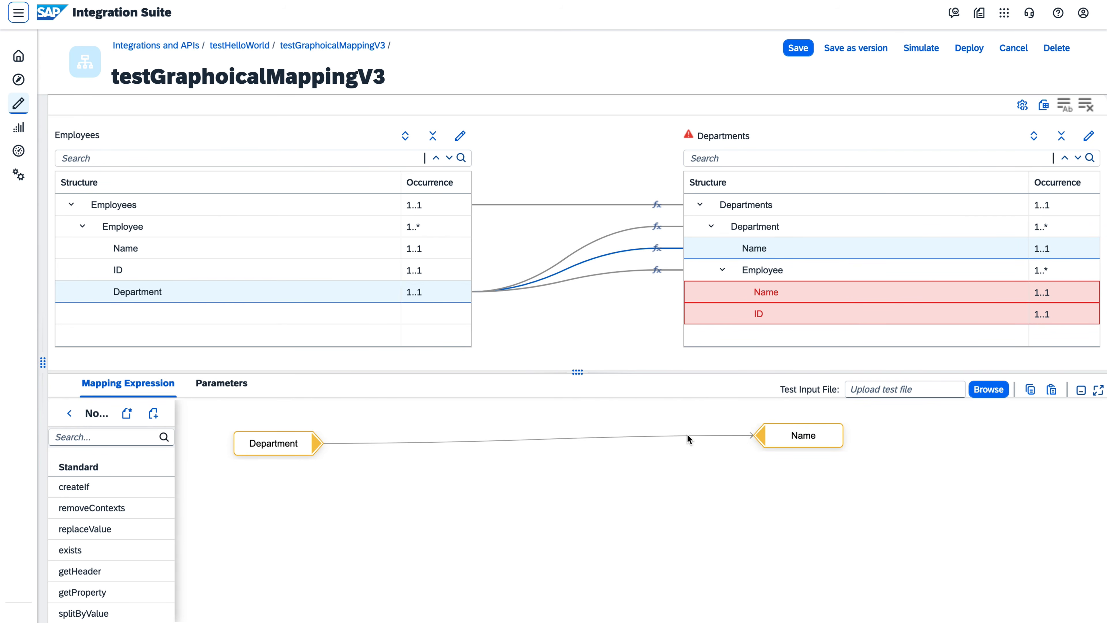
click(685, 426)
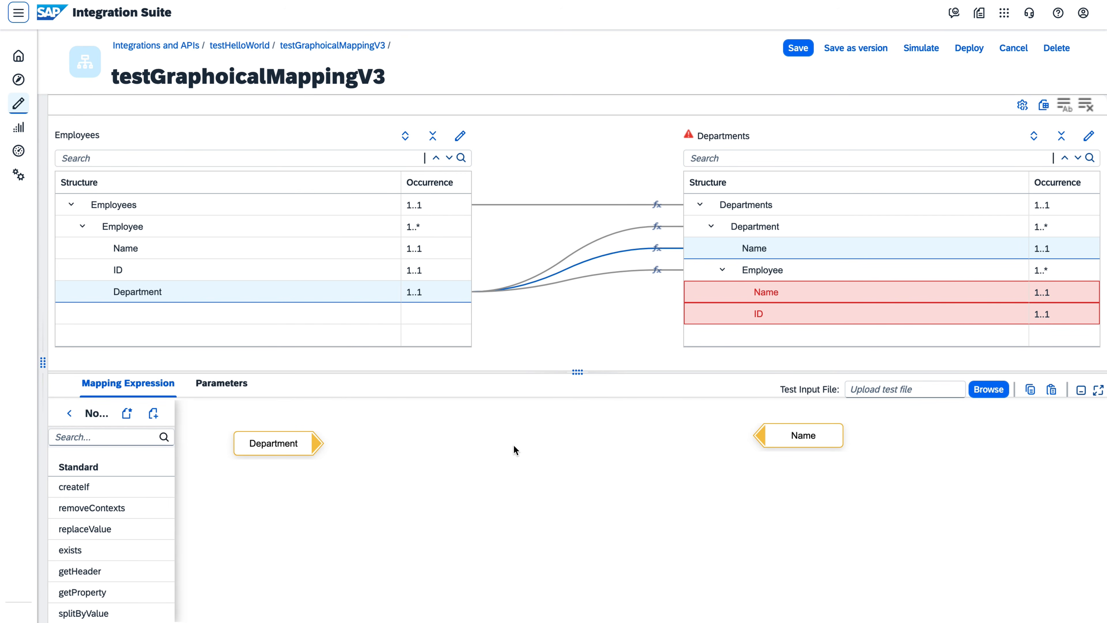
Add the exists node function to the Name expression and link source Department to its input
click(281, 444)
drag(273, 445, 306, 497)
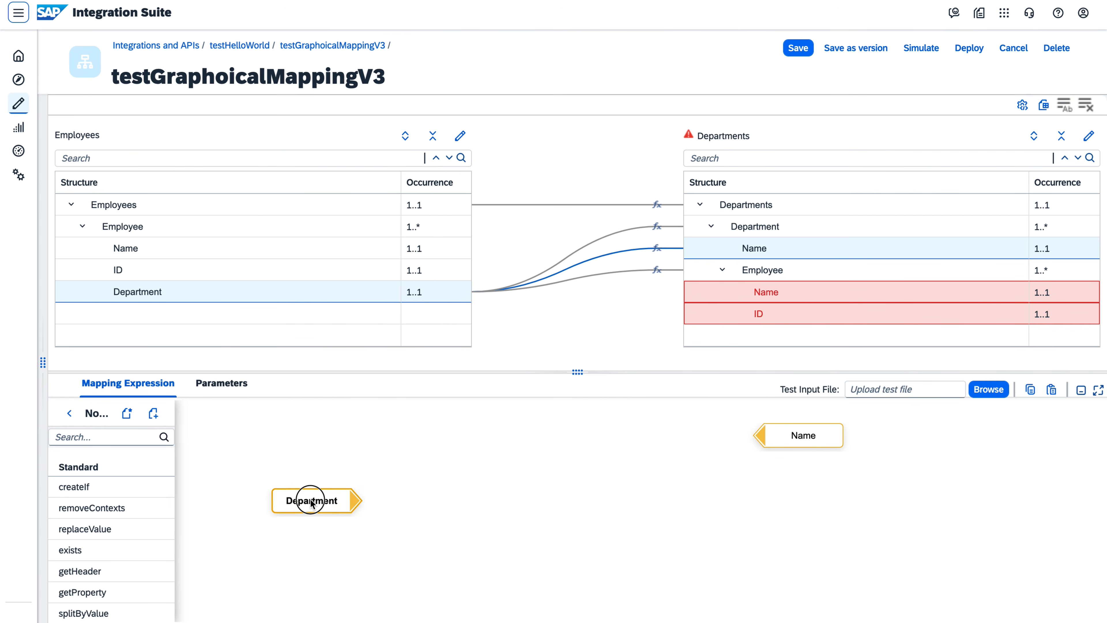
drag(101, 556, 444, 494)
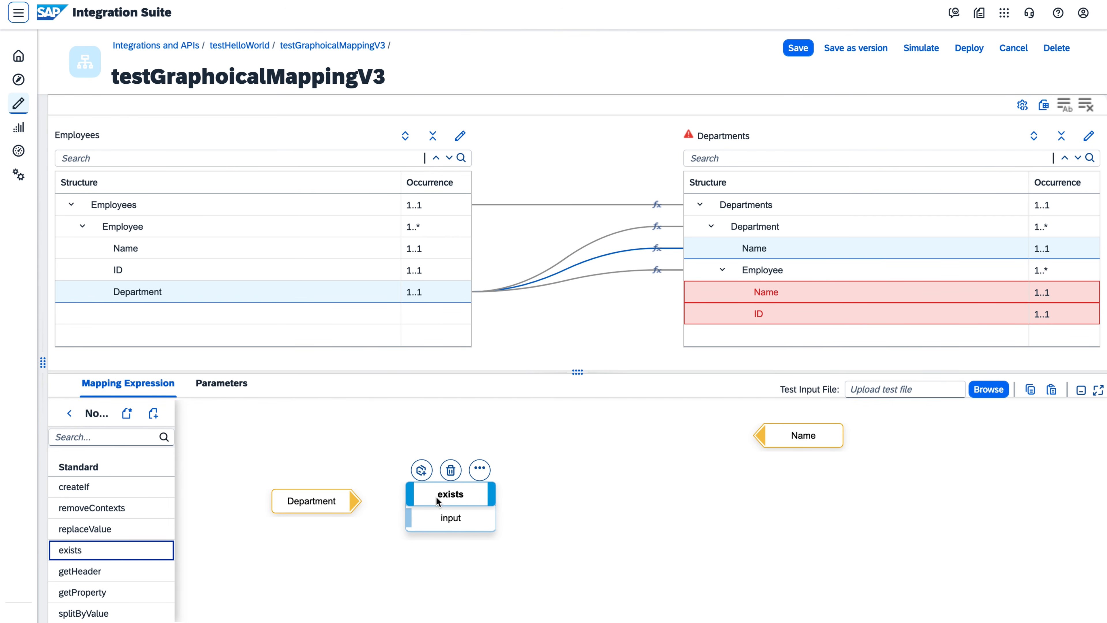
drag(354, 499, 414, 519)
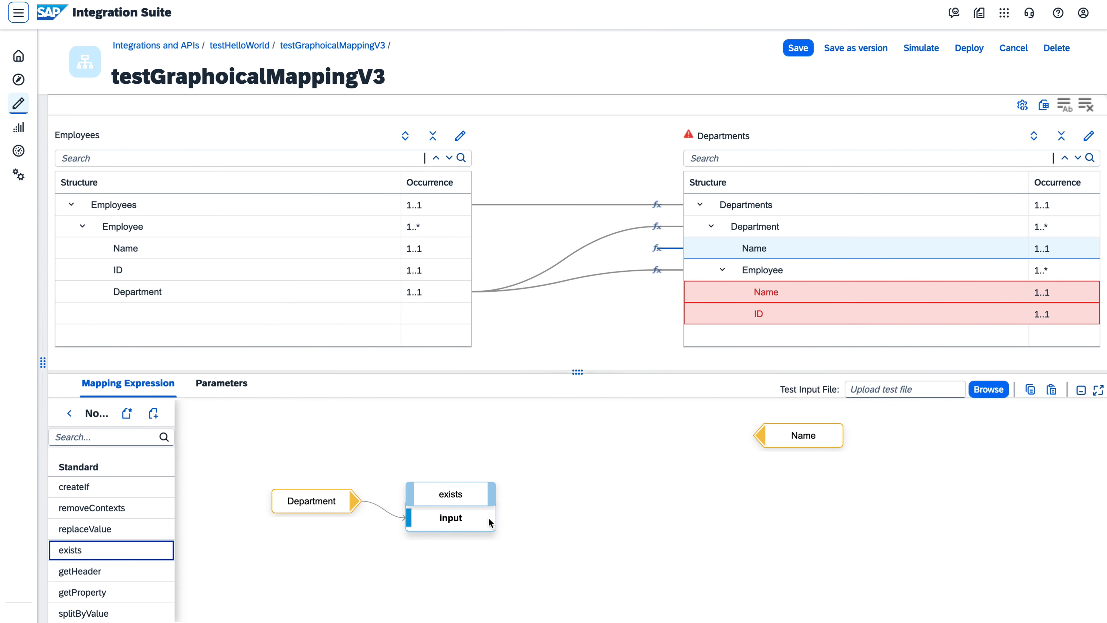
click(634, 530)
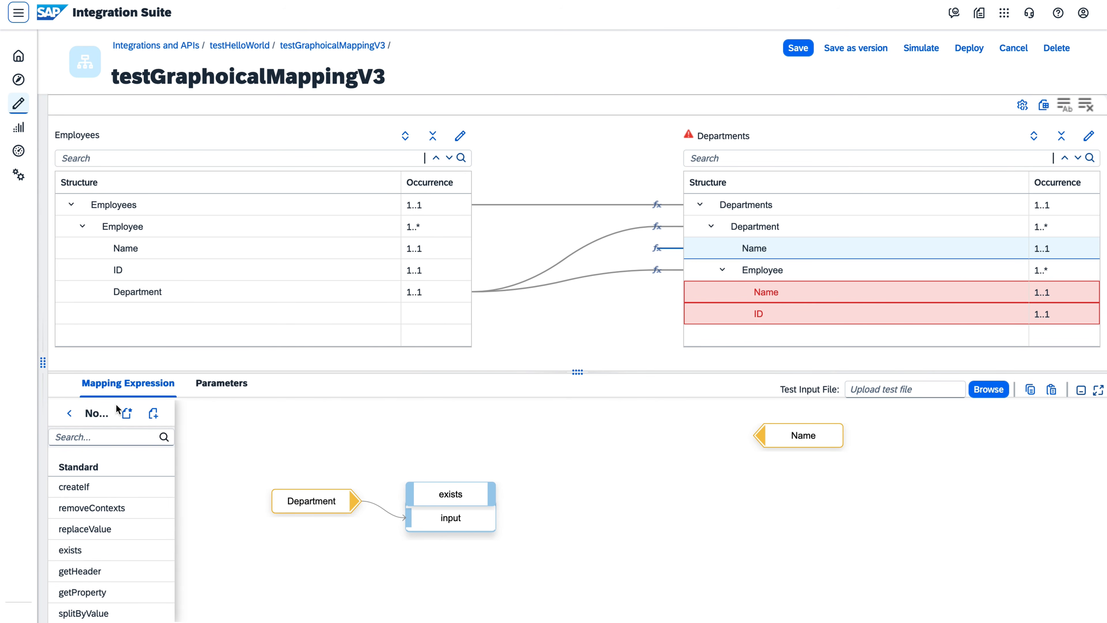
Find the functions matching "if", add ifSWithoutElse to the Name expression, and link the exists output to its condition
click(69, 415)
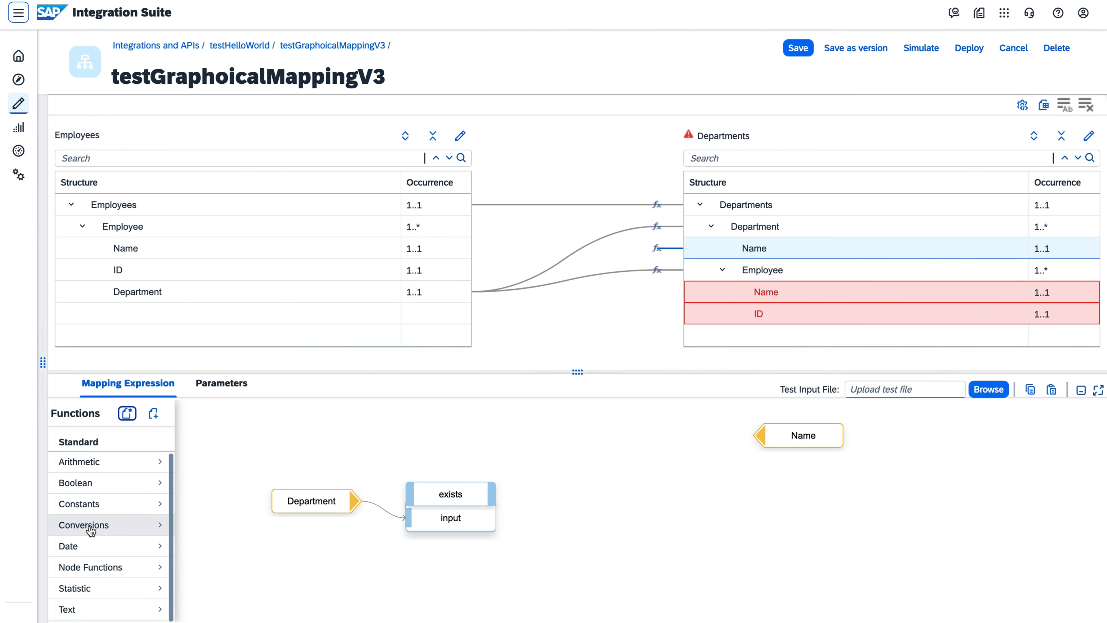
click(110, 438)
text(i)
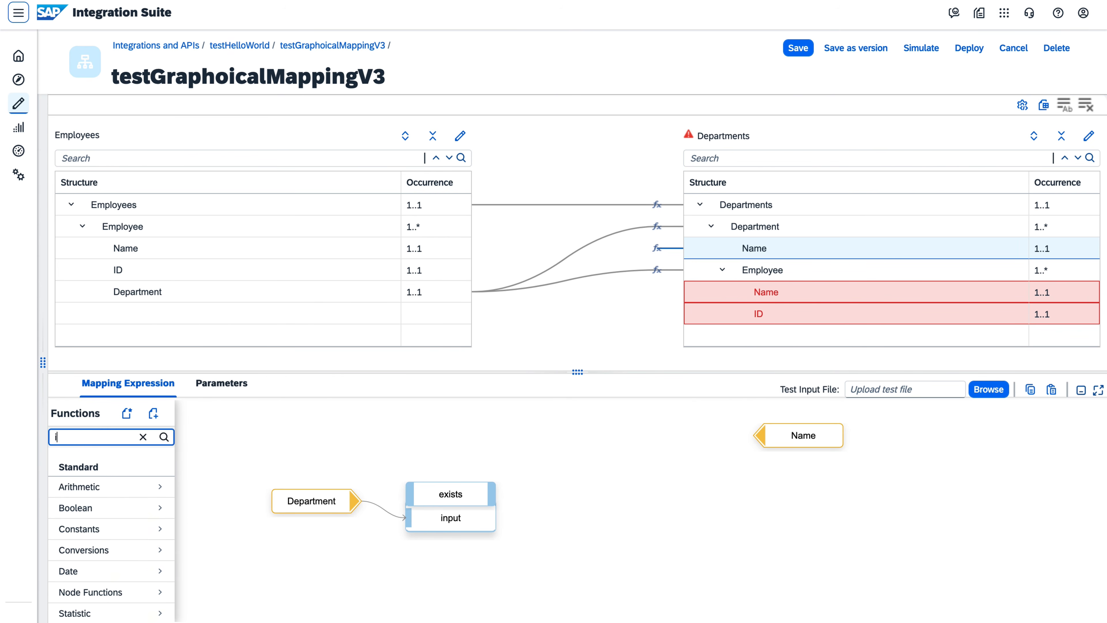
text(f)
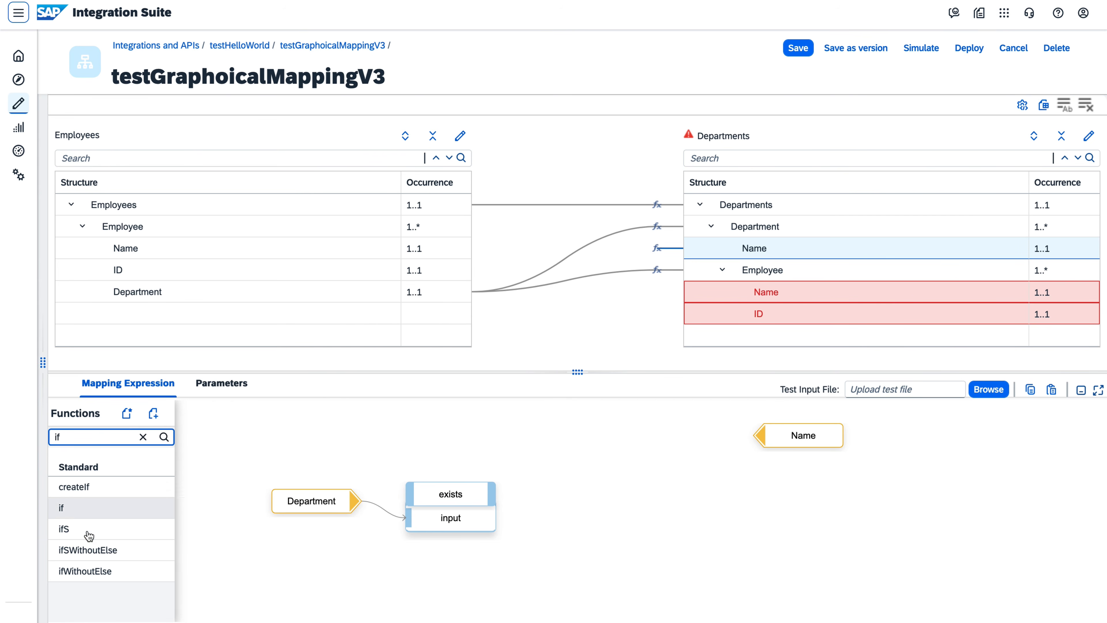
click(93, 550)
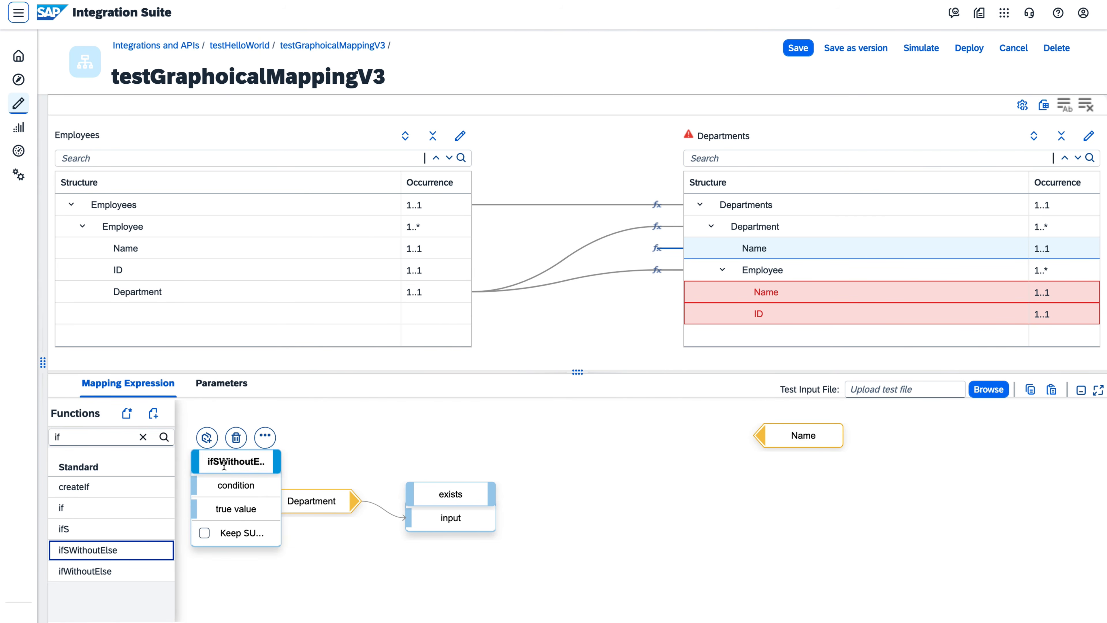
drag(224, 466, 619, 475)
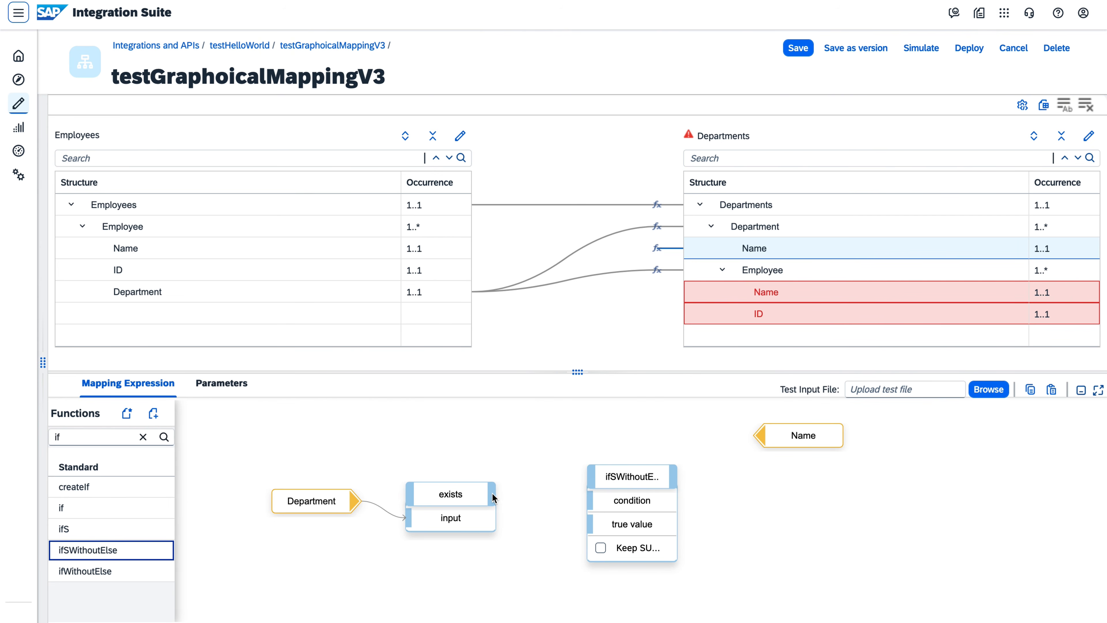
drag(491, 498, 593, 502)
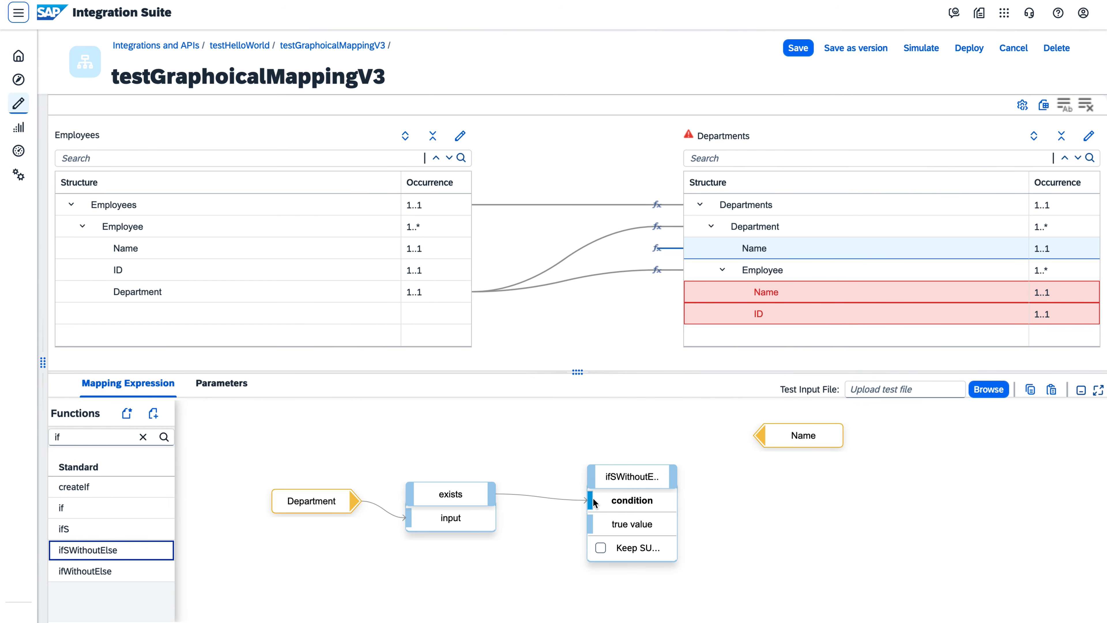
Add a second source Department linked to the ifSWithoutElse true value, and link the function's output to target Name
click(167, 295)
click(463, 429)
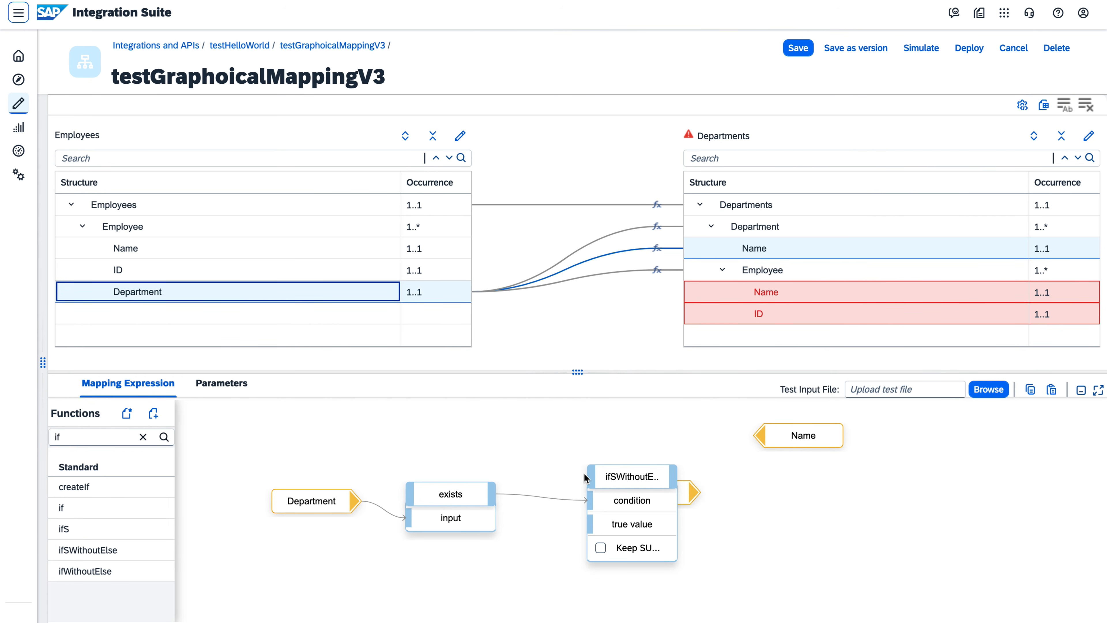
mouse_move(684, 498)
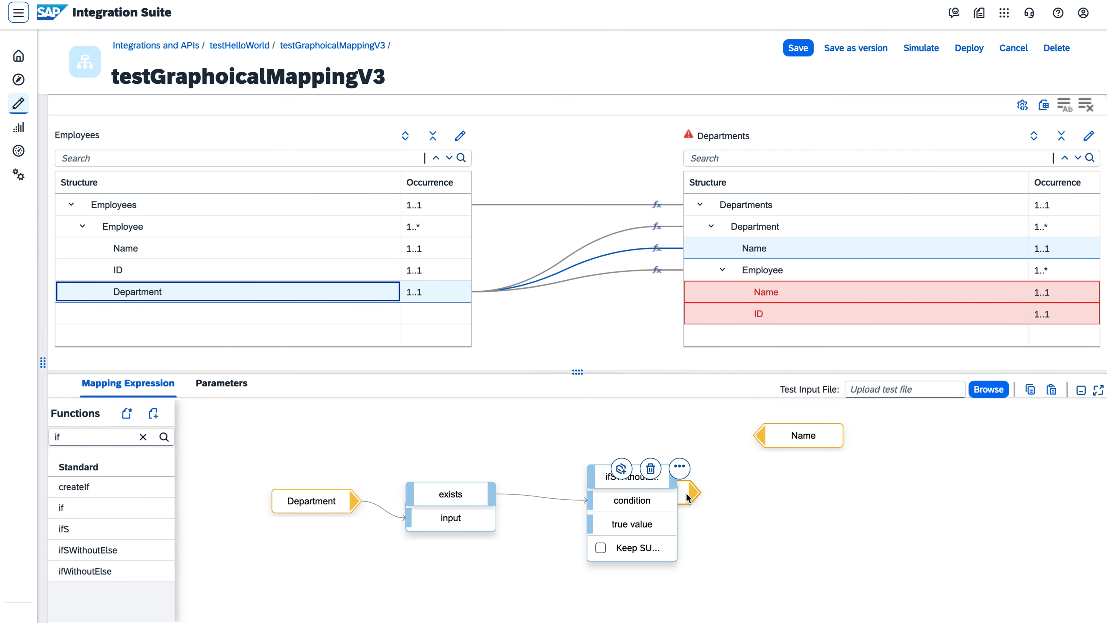
drag(687, 495, 594, 523)
mouse_move(666, 489)
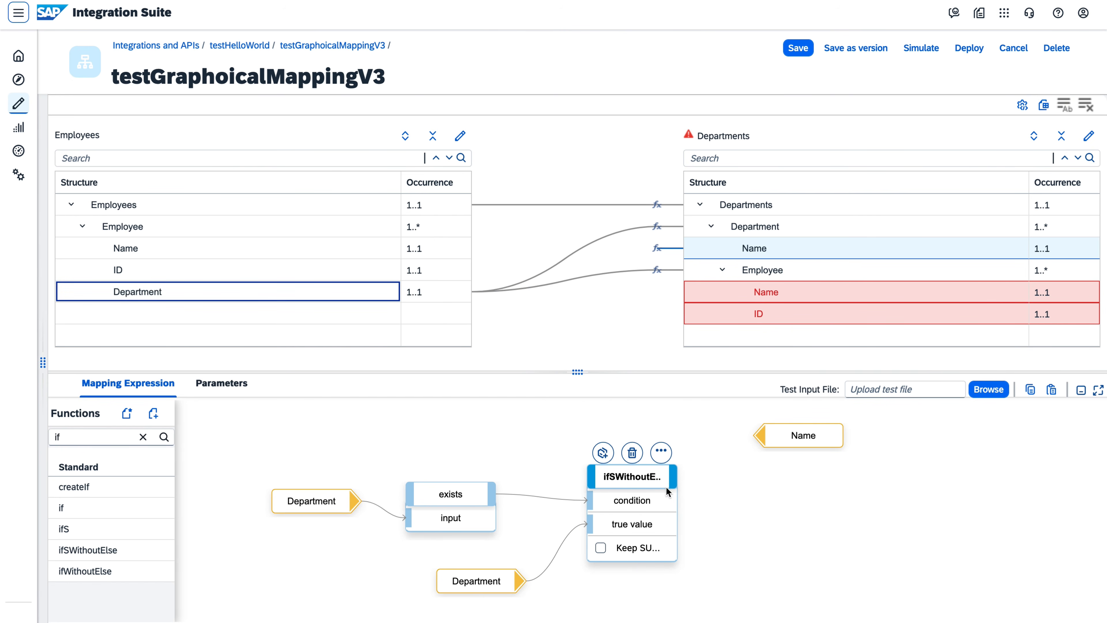
drag(676, 482, 780, 437)
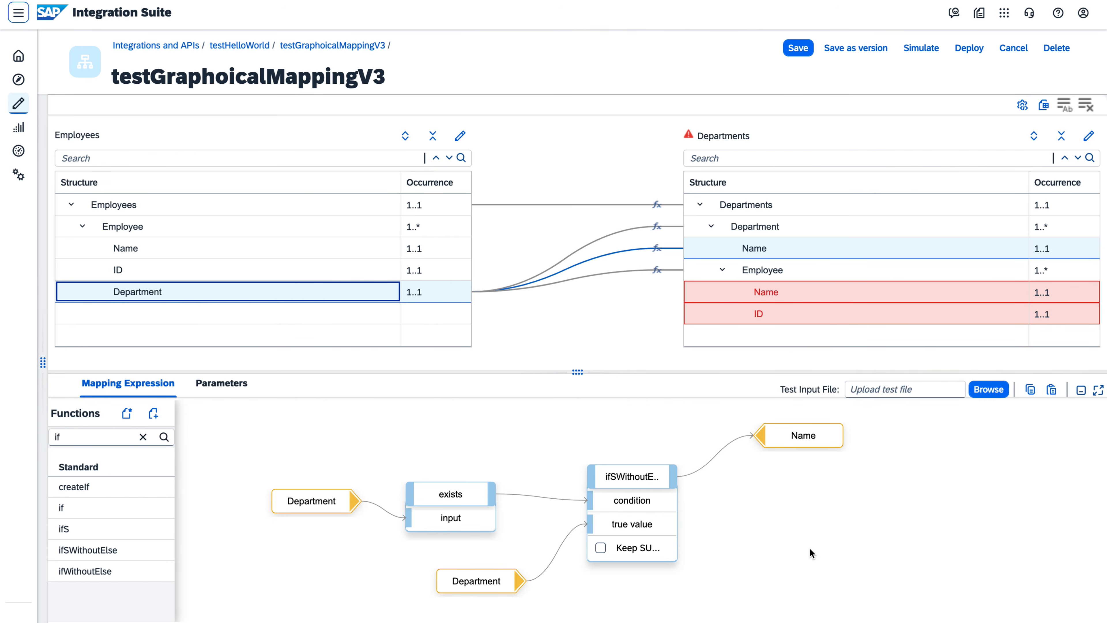
Start the expression for target Name under Employee by adding the target node and the source Name node
click(767, 295)
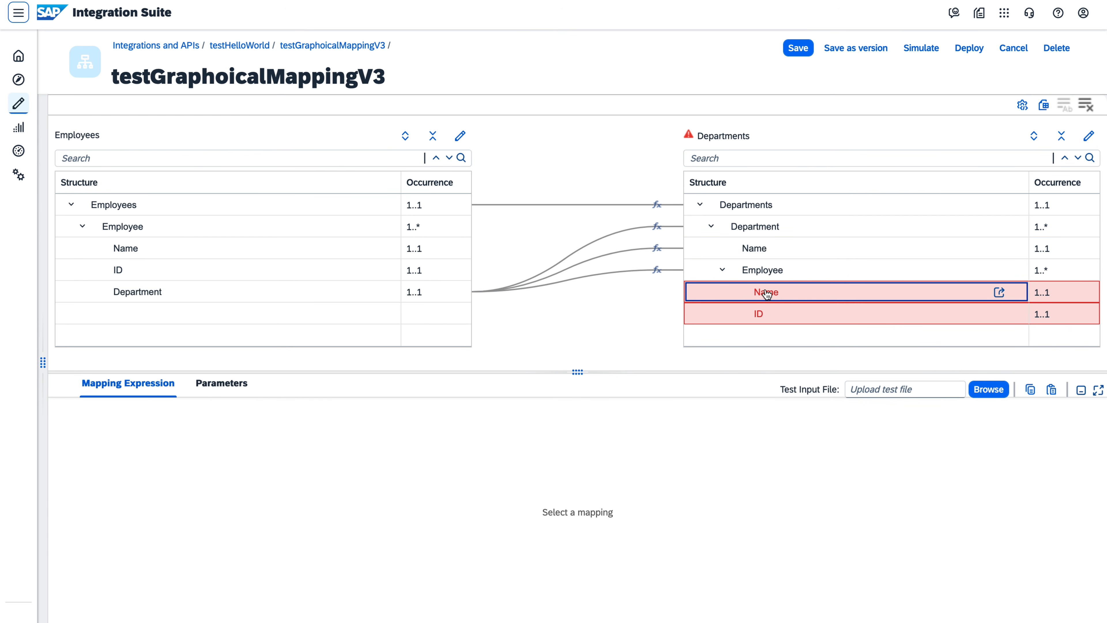
drag(767, 295, 758, 459)
drag(594, 595, 799, 465)
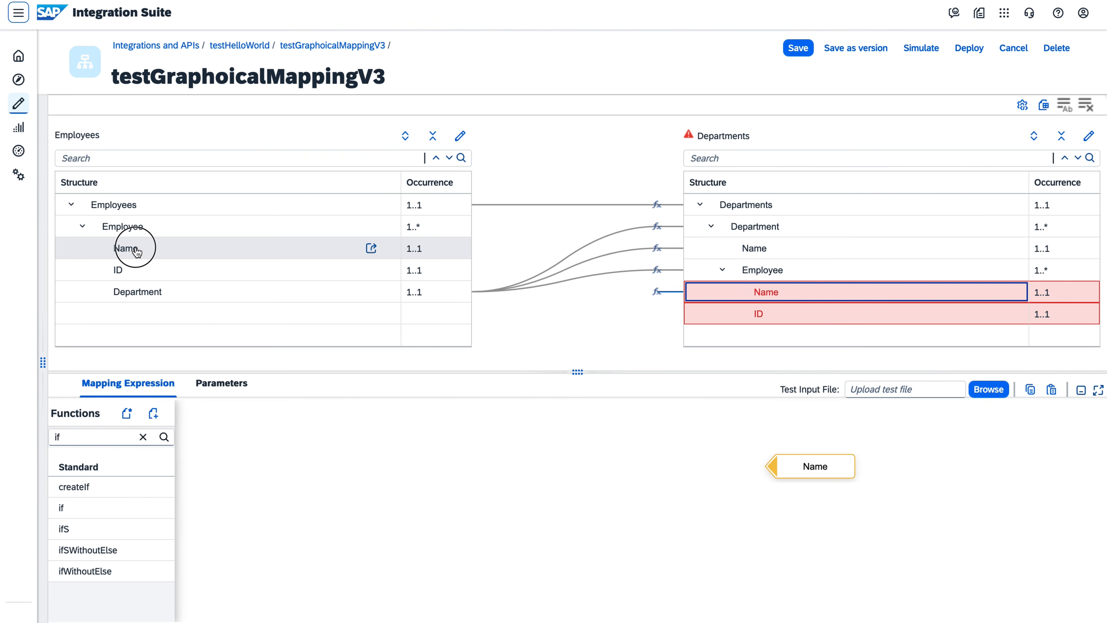
drag(136, 252, 309, 480)
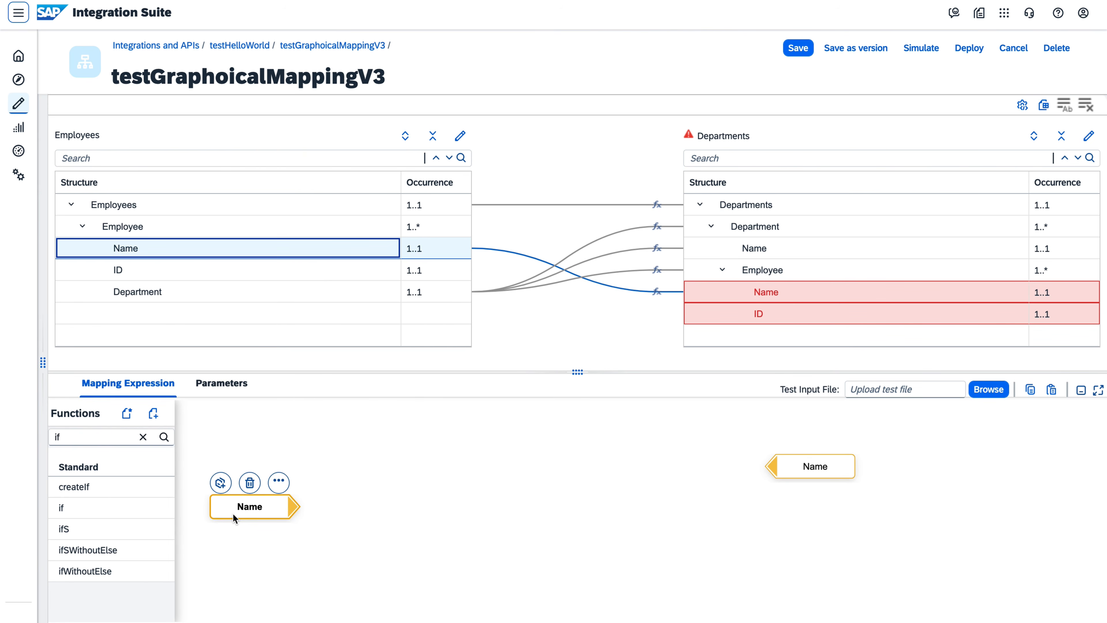
drag(234, 518, 362, 576)
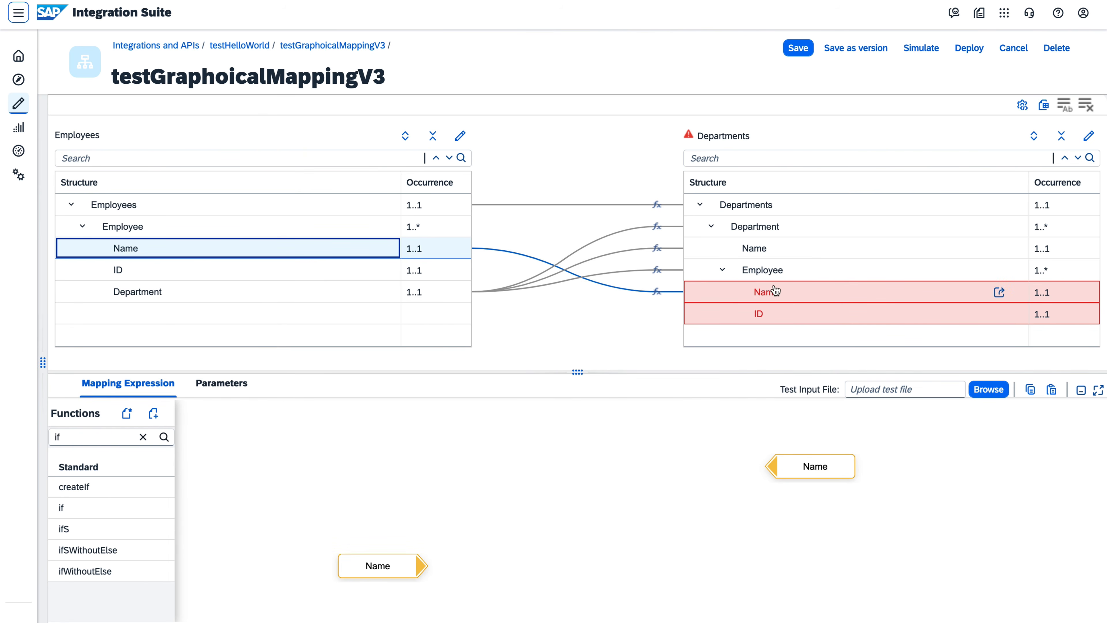
Copy the ifSWithoutElse expression from the department's Name mapping and paste it into the Employee Name expression
click(770, 247)
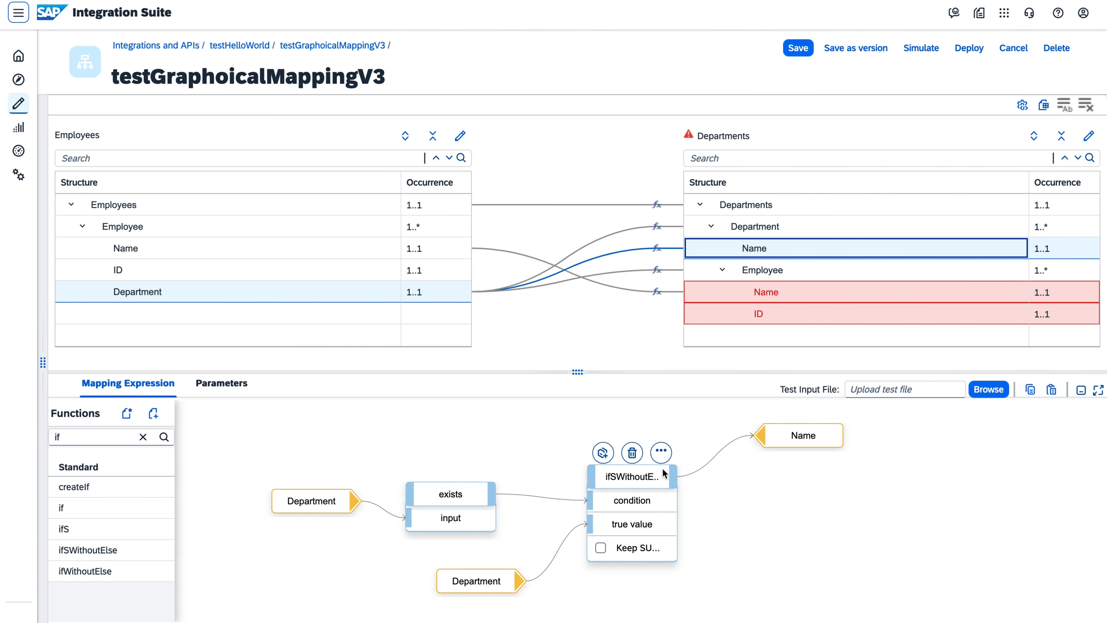
click(661, 452)
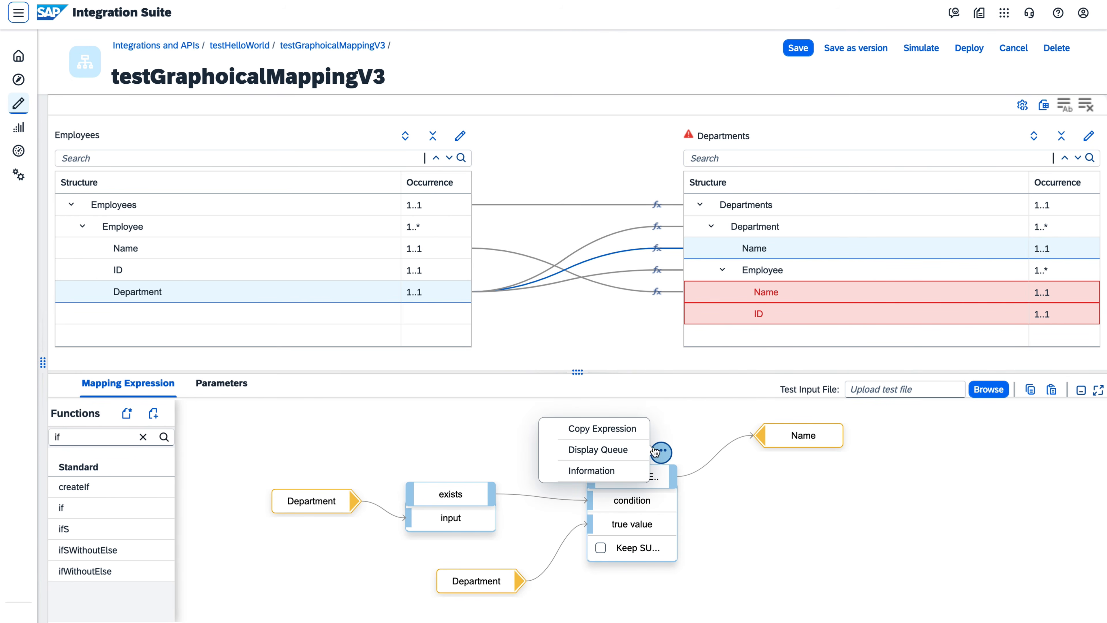
click(627, 428)
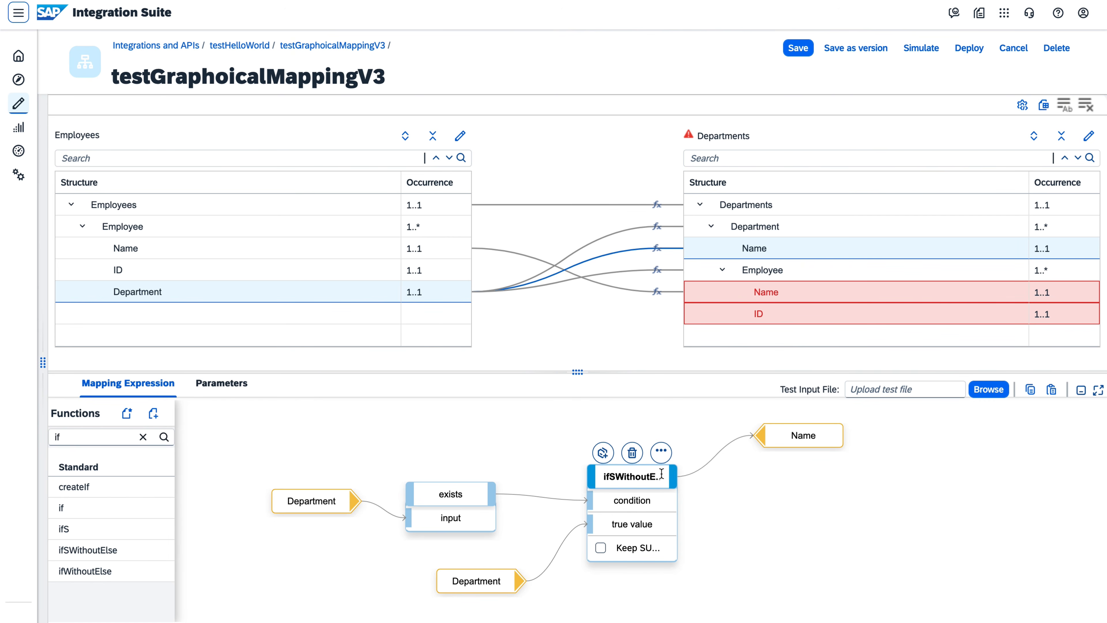
click(661, 450)
click(600, 437)
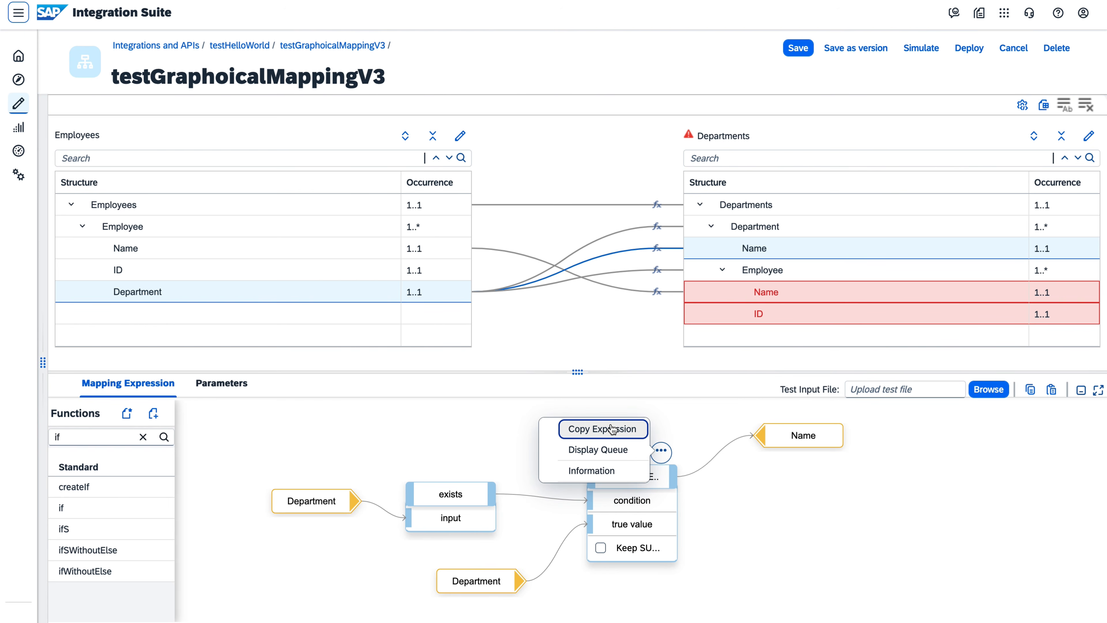
click(707, 405)
click(771, 293)
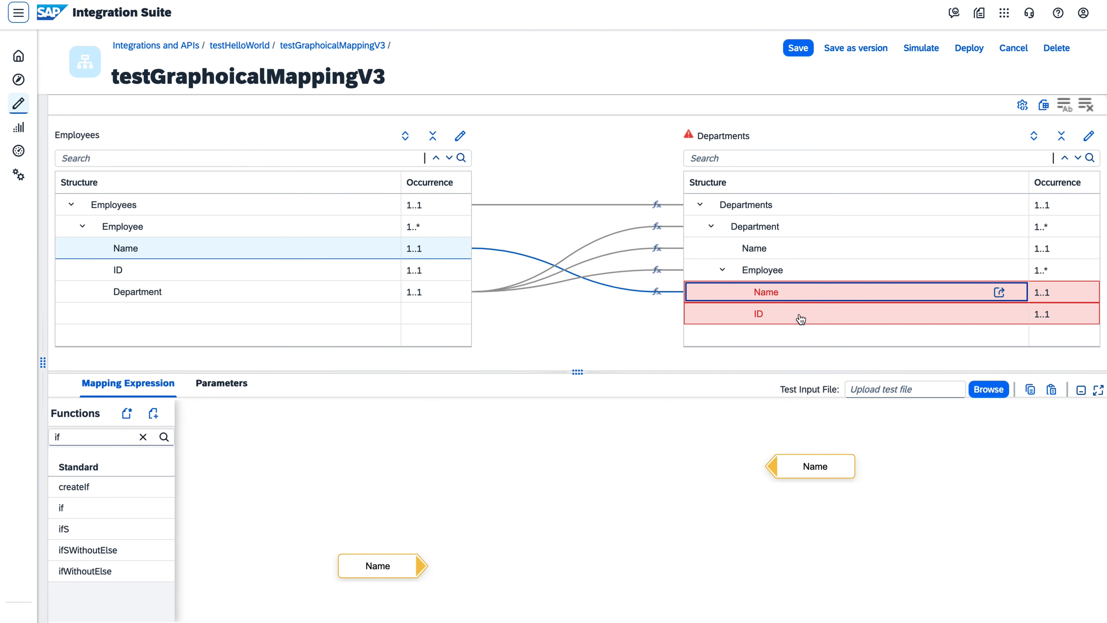
click(1052, 389)
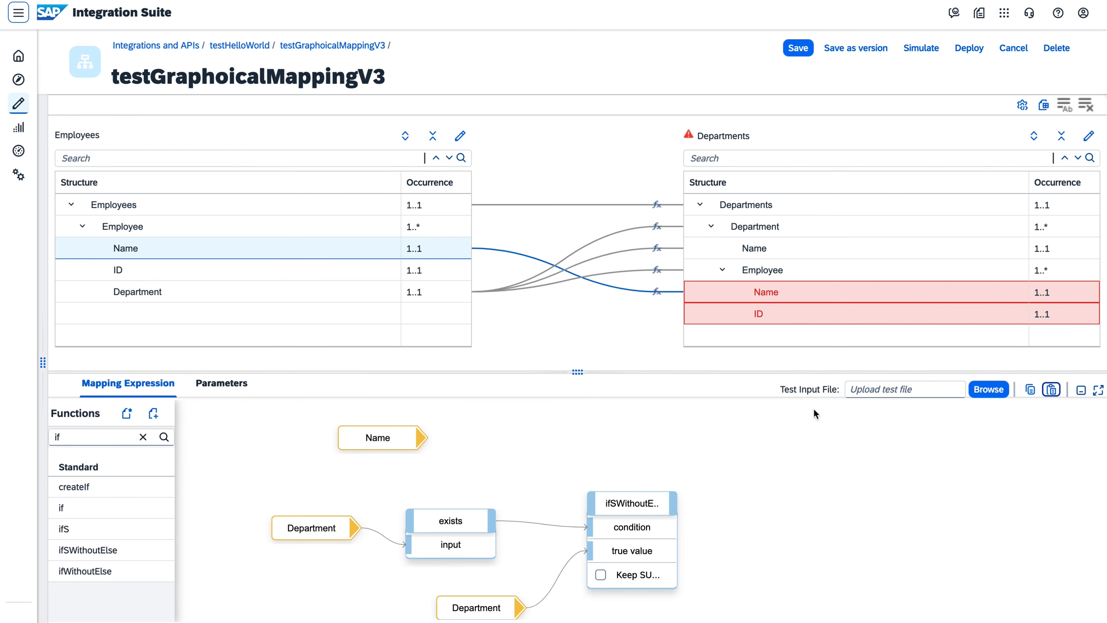
drag(708, 371, 695, 239)
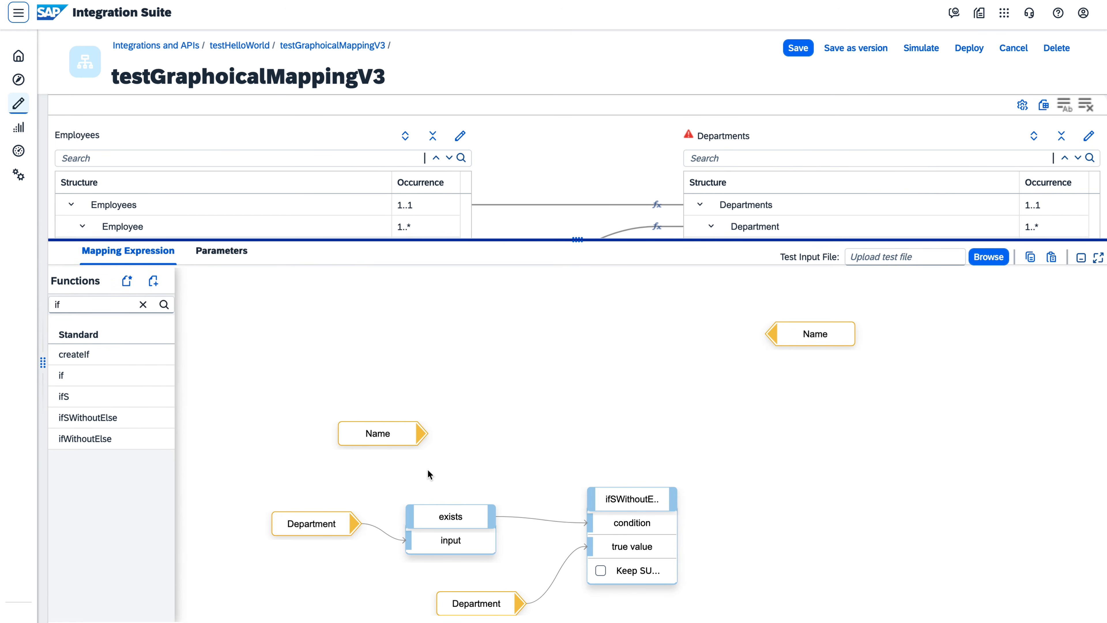
Replace the second pasted Department with source Name as the ifSWithoutElse true value, and link the function's output to target Name
click(389, 448)
drag(389, 447, 479, 415)
click(494, 600)
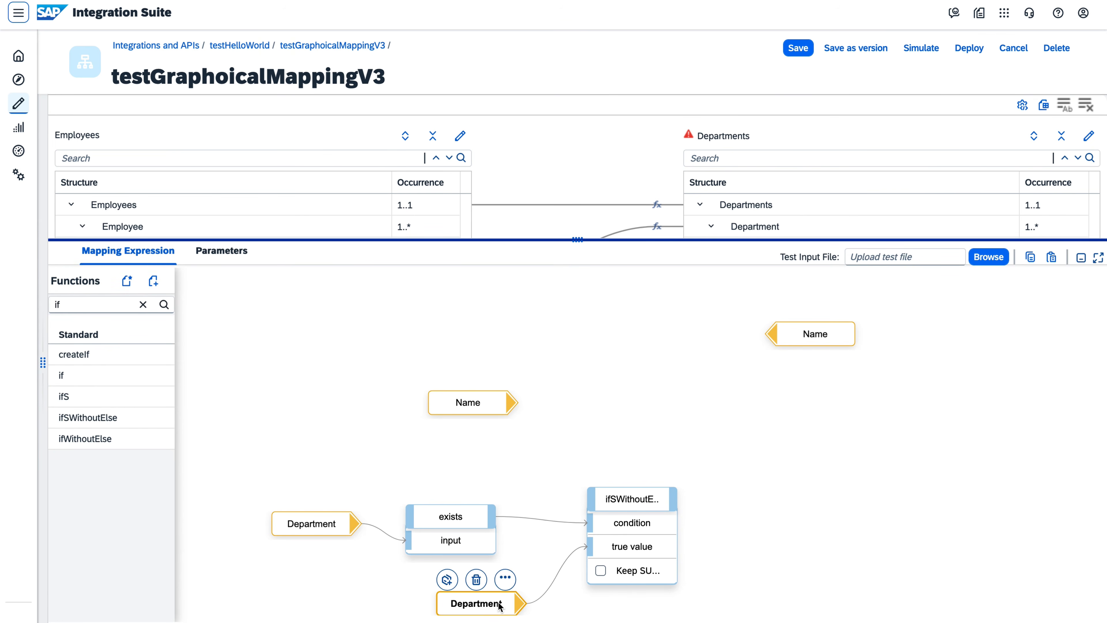
click(476, 580)
click(488, 412)
drag(485, 408, 507, 586)
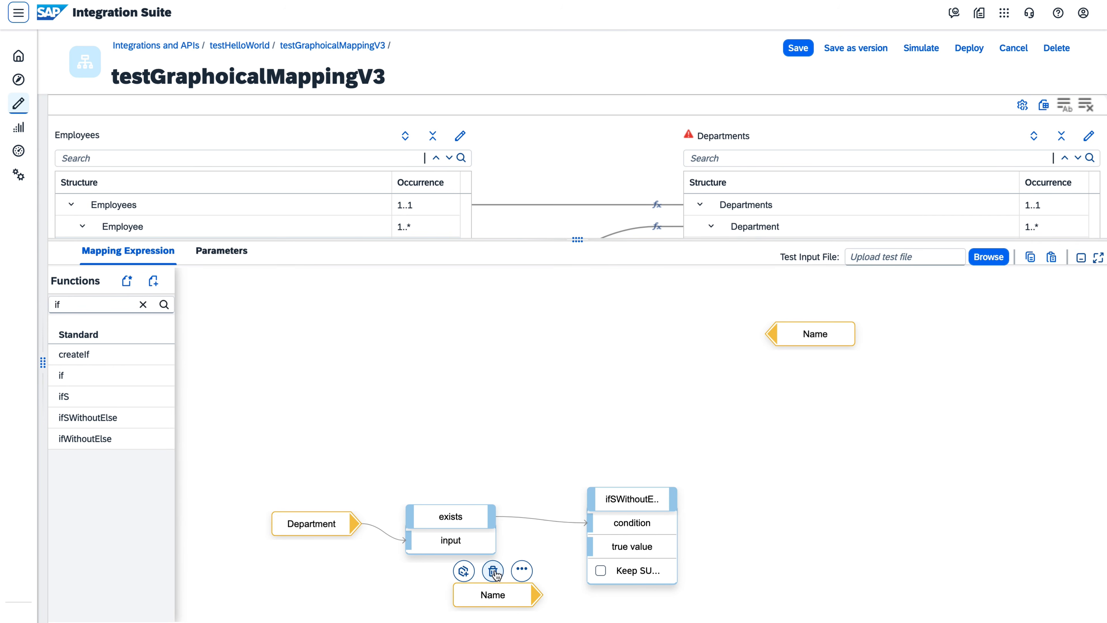
drag(534, 598, 592, 548)
click(667, 501)
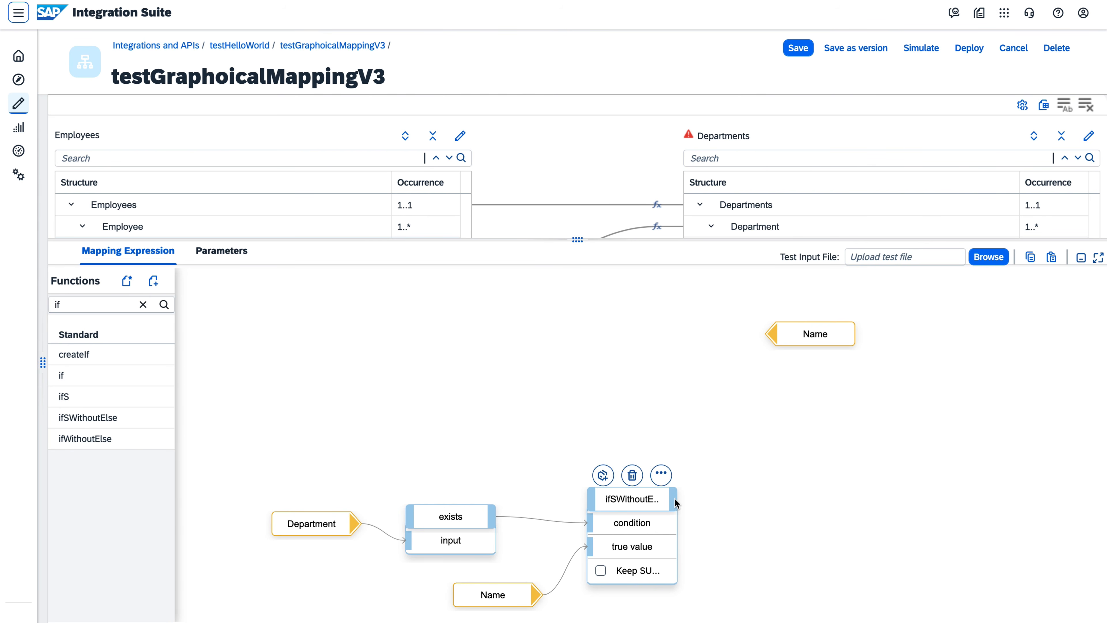
drag(675, 498, 768, 335)
Rearrange the ifSWithoutElse, exists, Department and source Name nodes compactly beside the target Name node
click(634, 488)
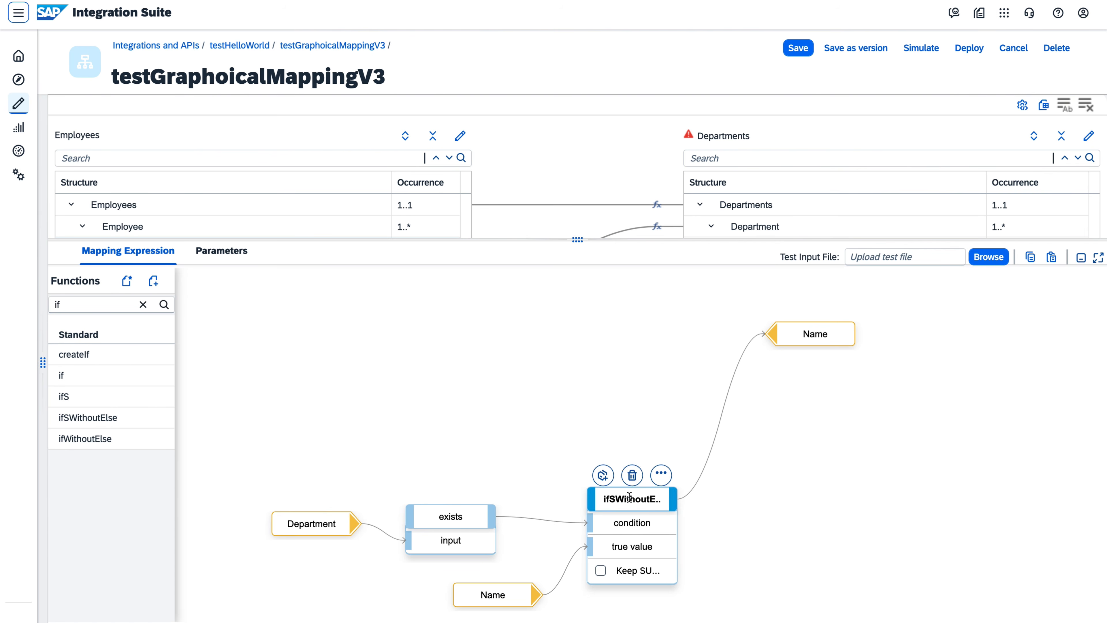
drag(633, 488, 642, 336)
click(440, 516)
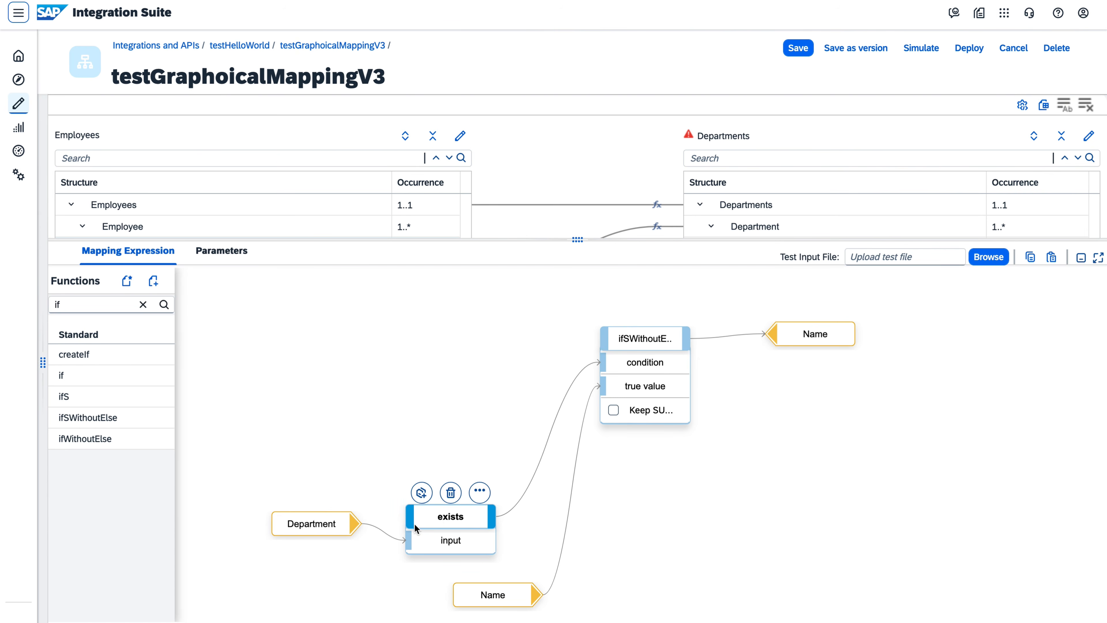
drag(439, 516, 439, 365)
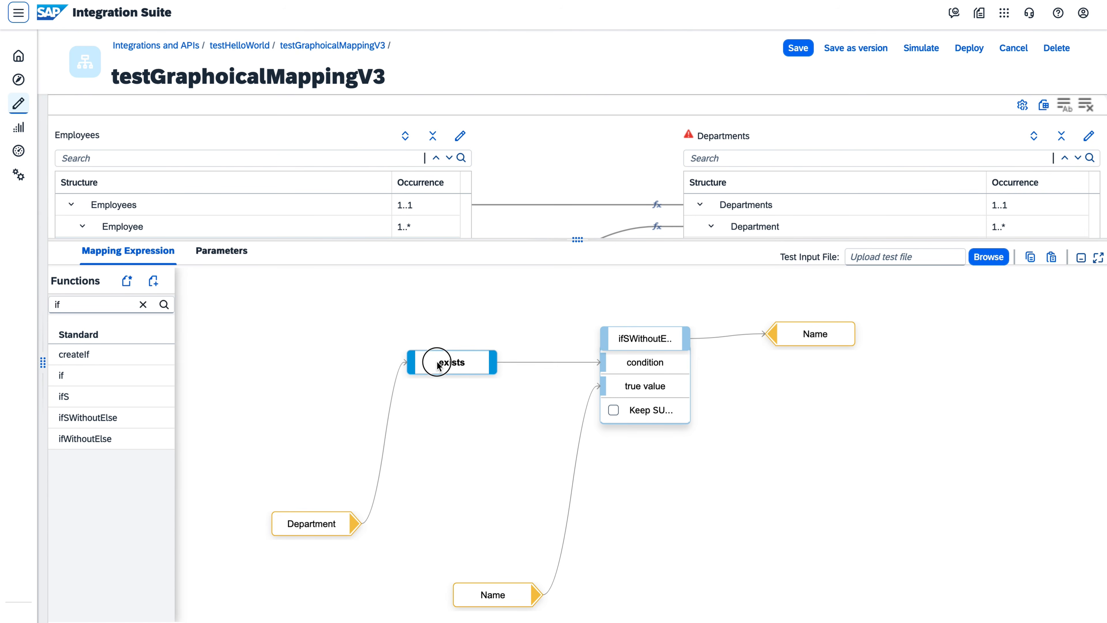
click(311, 521)
click(310, 421)
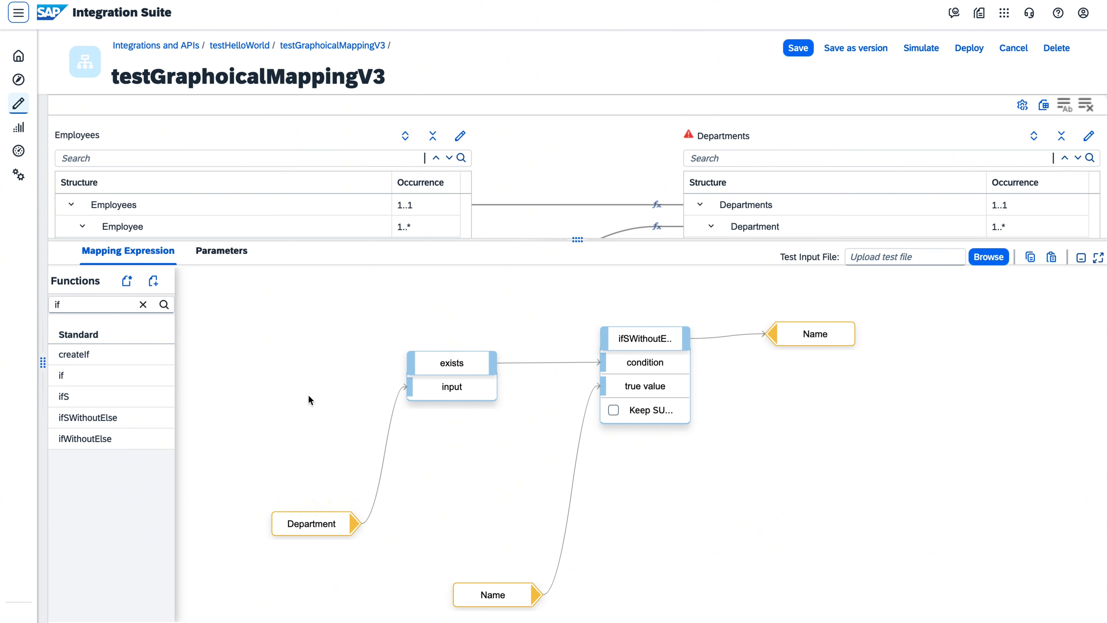
drag(310, 523, 309, 386)
click(476, 594)
drag(472, 600, 431, 444)
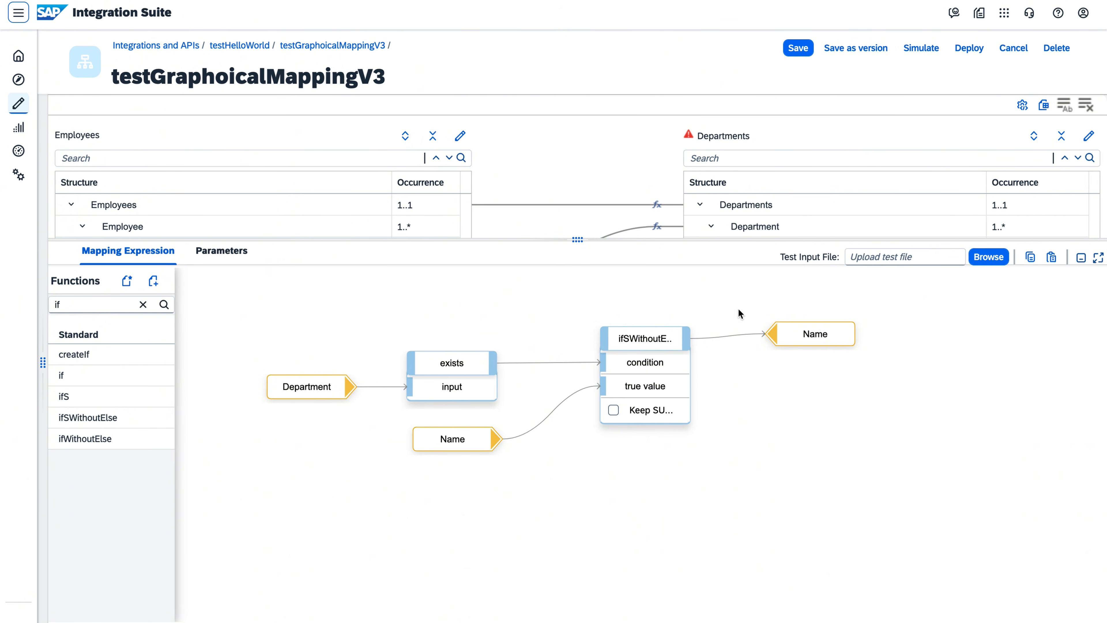
drag(754, 238, 768, 394)
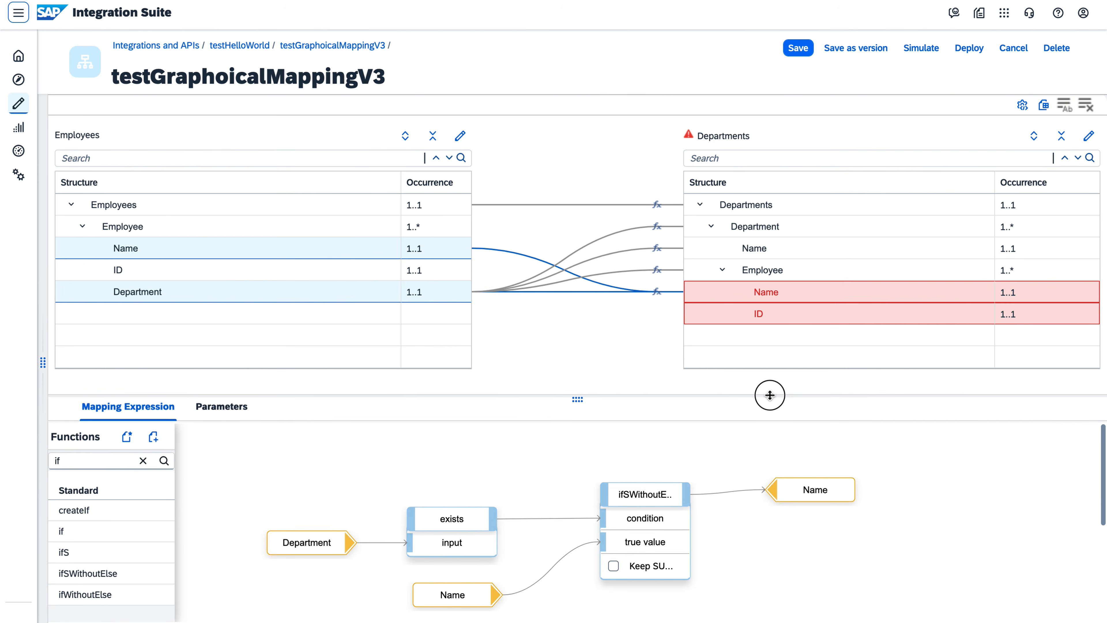
Check the Employee Name expression and save the mapping
click(770, 314)
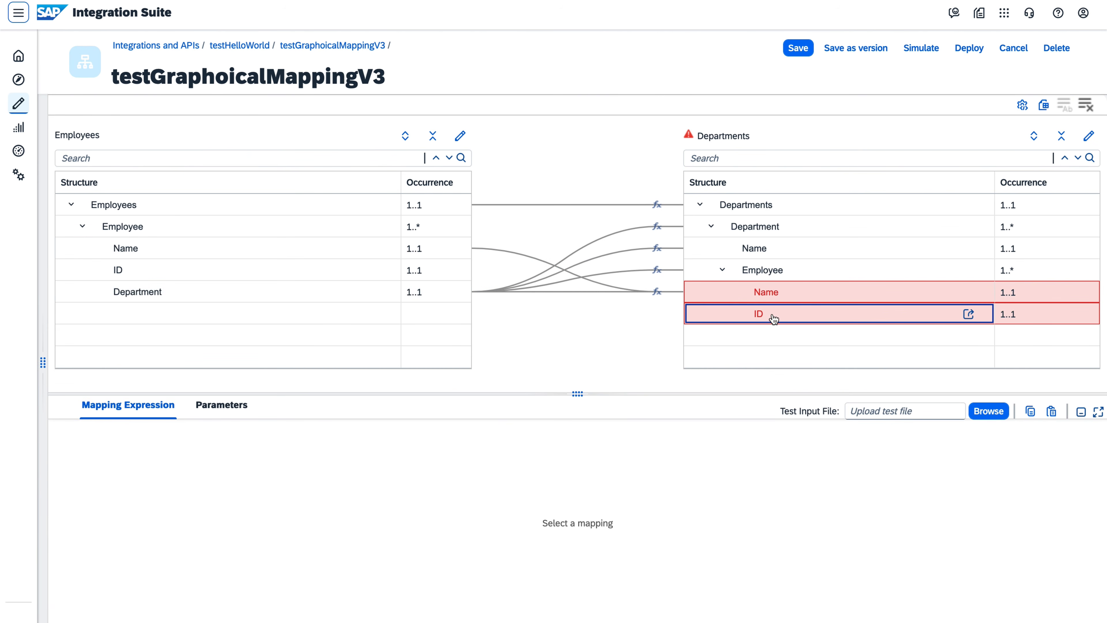
click(776, 295)
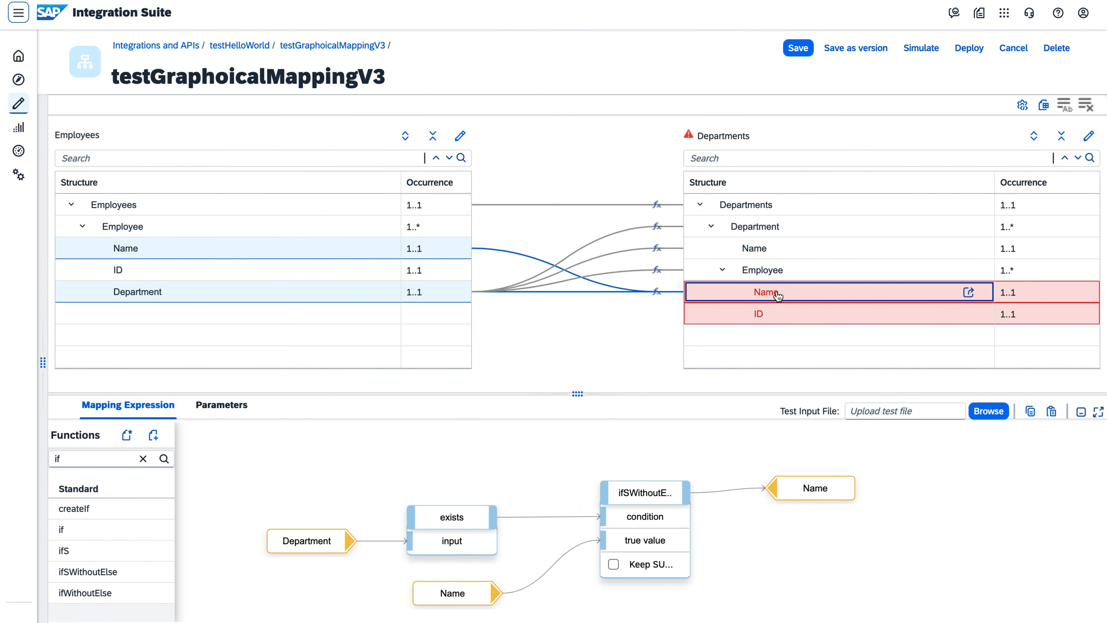
click(798, 49)
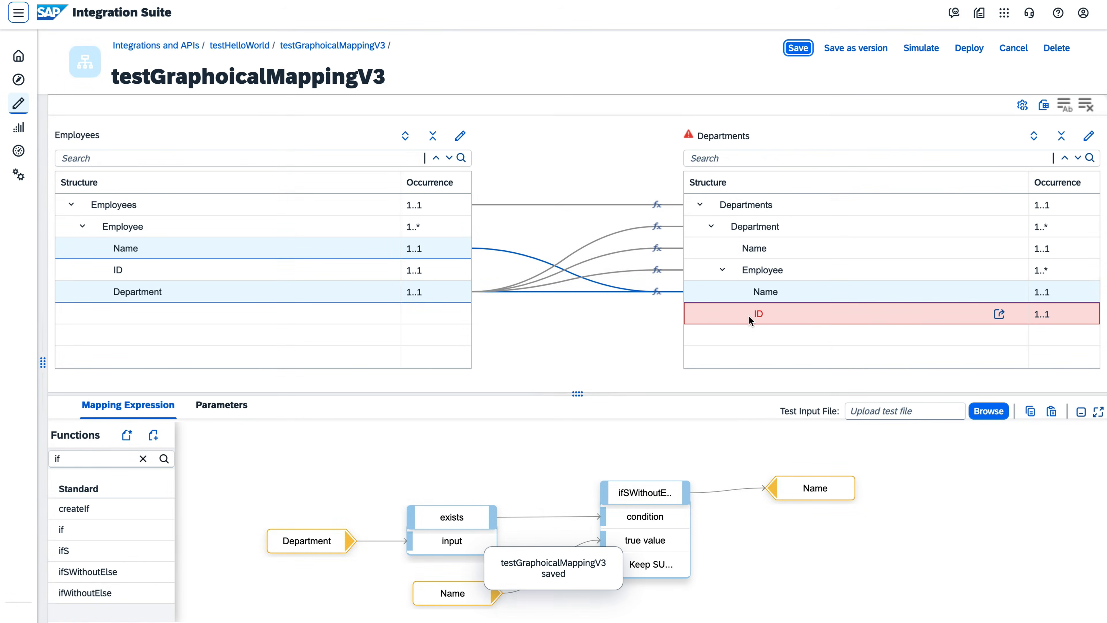
Map source ID to target ID under Employee and paste the copied ifSWithoutElse expression into its mapping
click(751, 319)
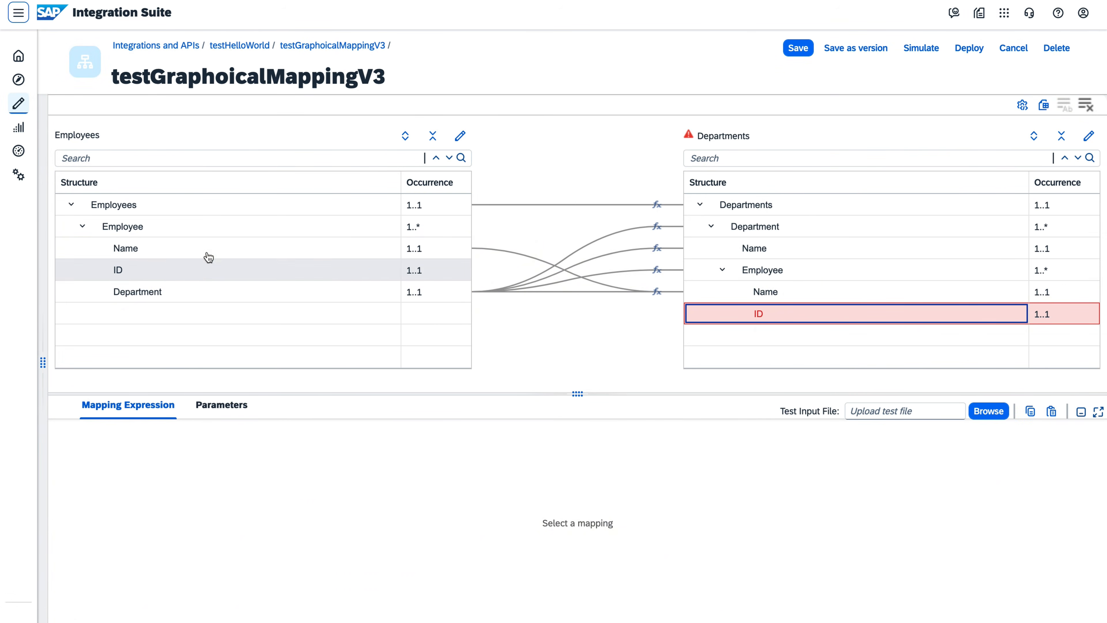
drag(208, 268, 730, 314)
drag(465, 476, 760, 476)
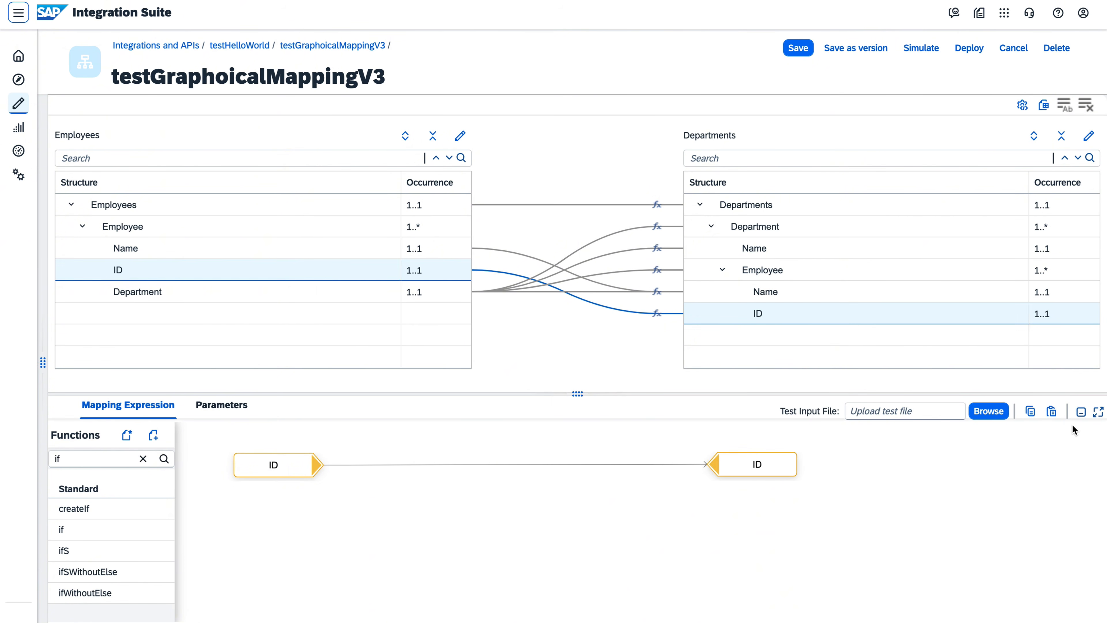
click(1052, 411)
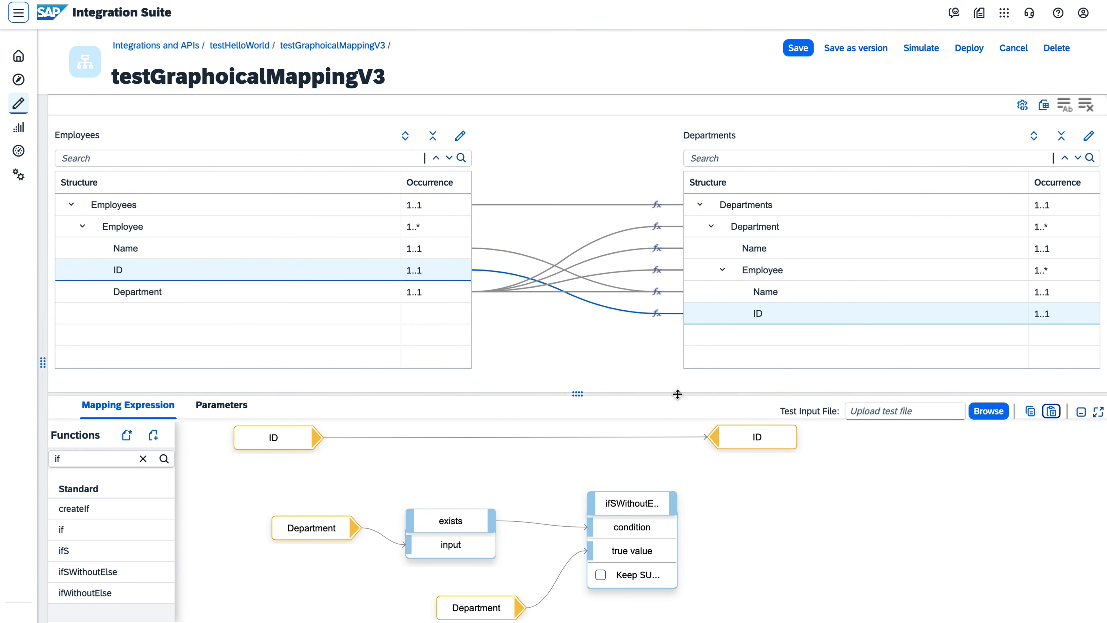
drag(677, 393, 677, 263)
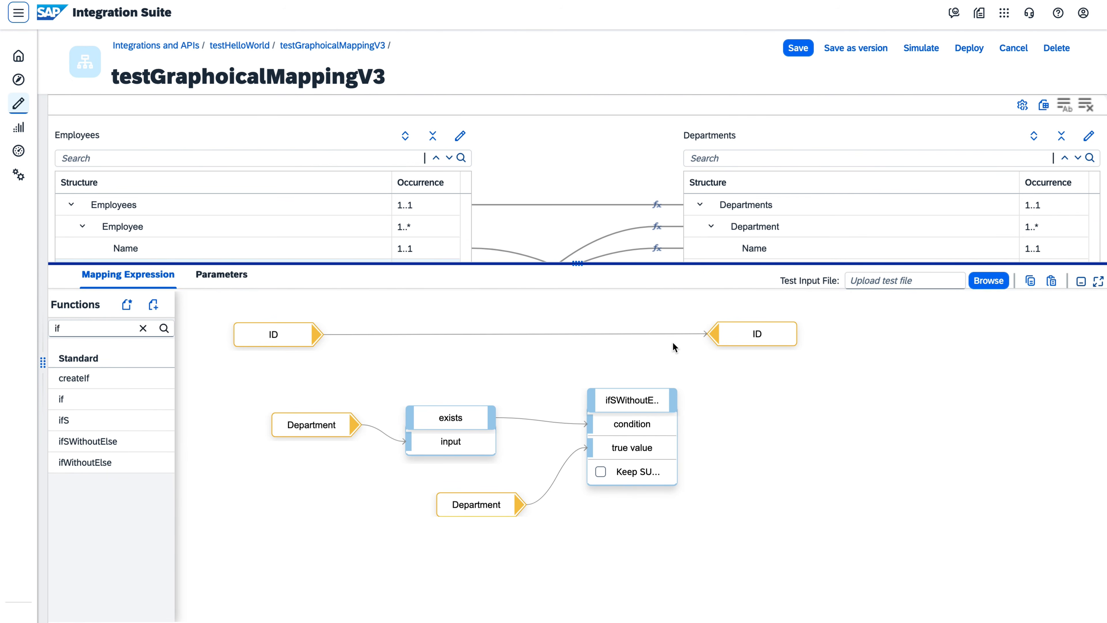
Replace the direct ID link with the ifSWithoutElse output, and substitute source ID for Department as the true value
click(671, 330)
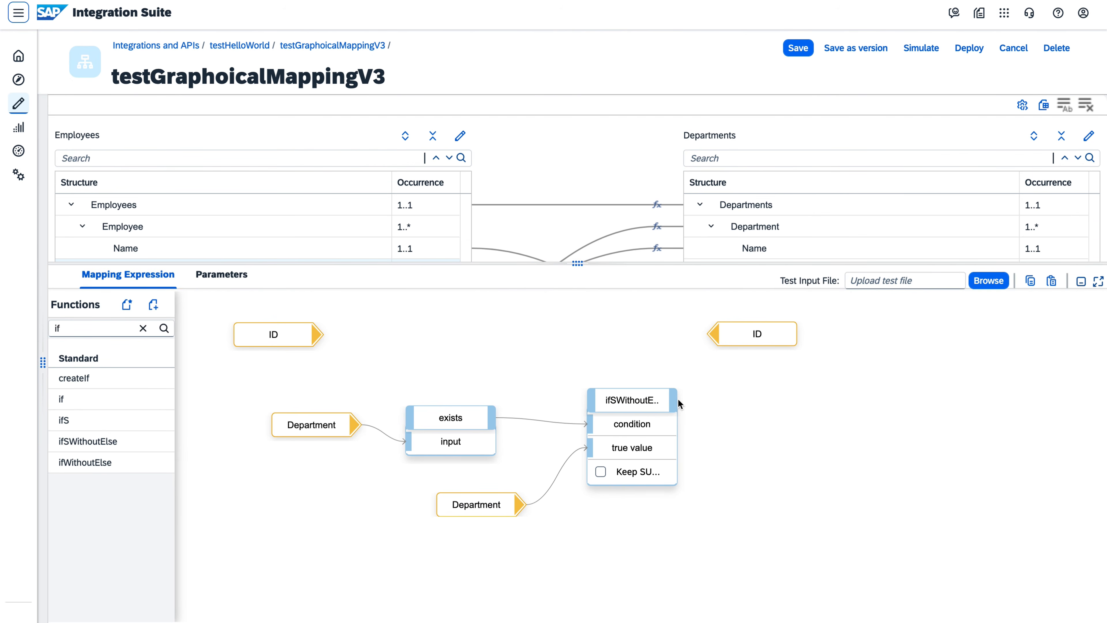
drag(677, 401, 721, 334)
click(486, 506)
click(478, 480)
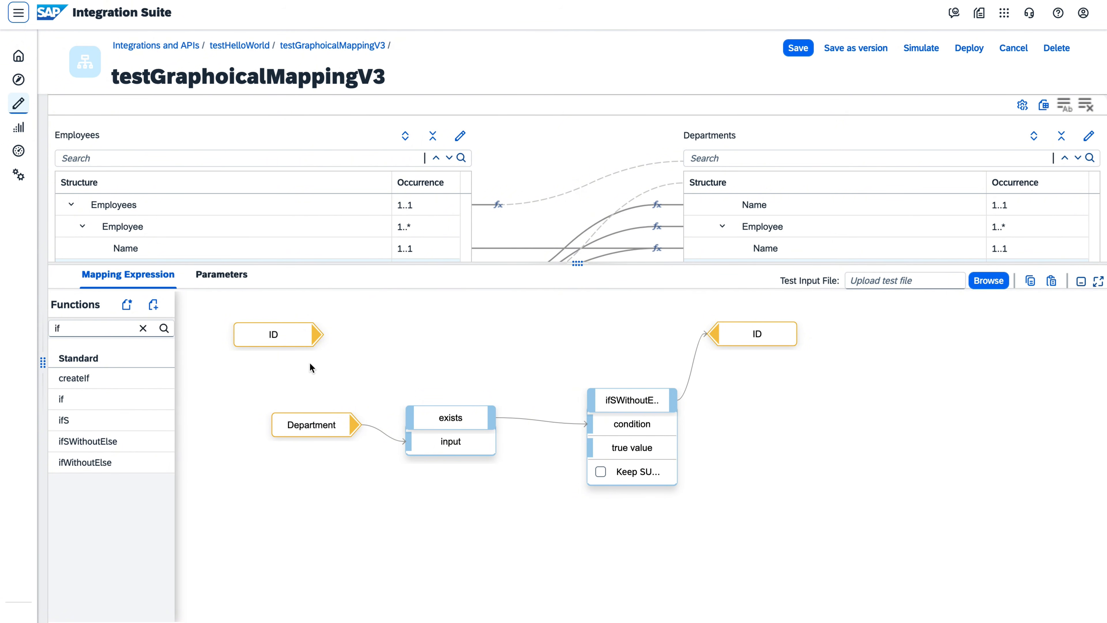
click(272, 336)
drag(272, 336, 593, 450)
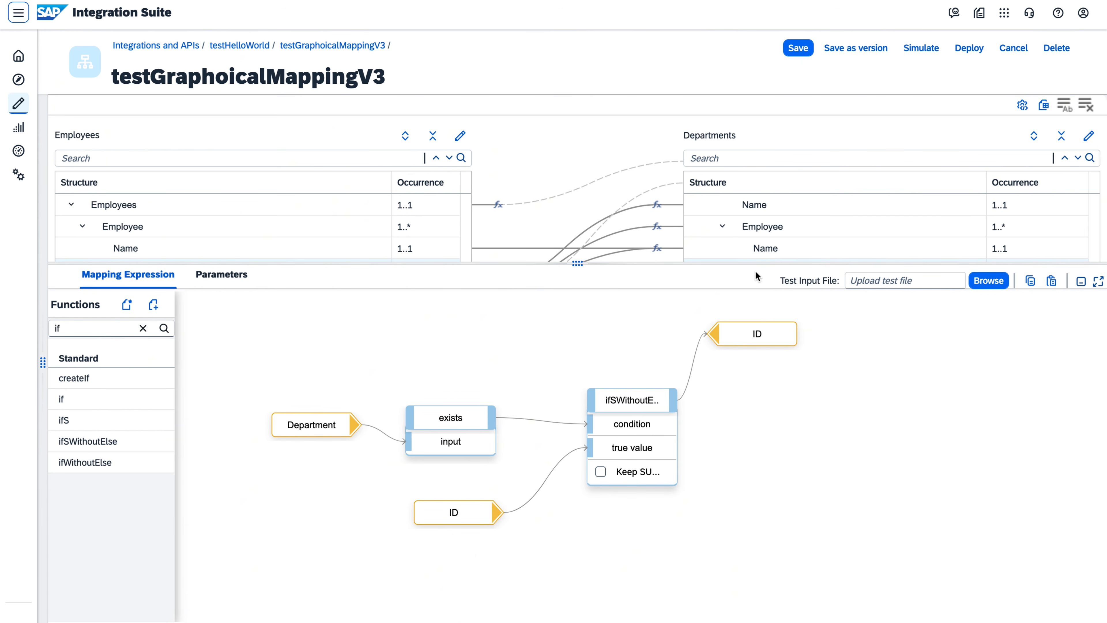
Save the mapping with the completed ID expression
drag(754, 265, 746, 413)
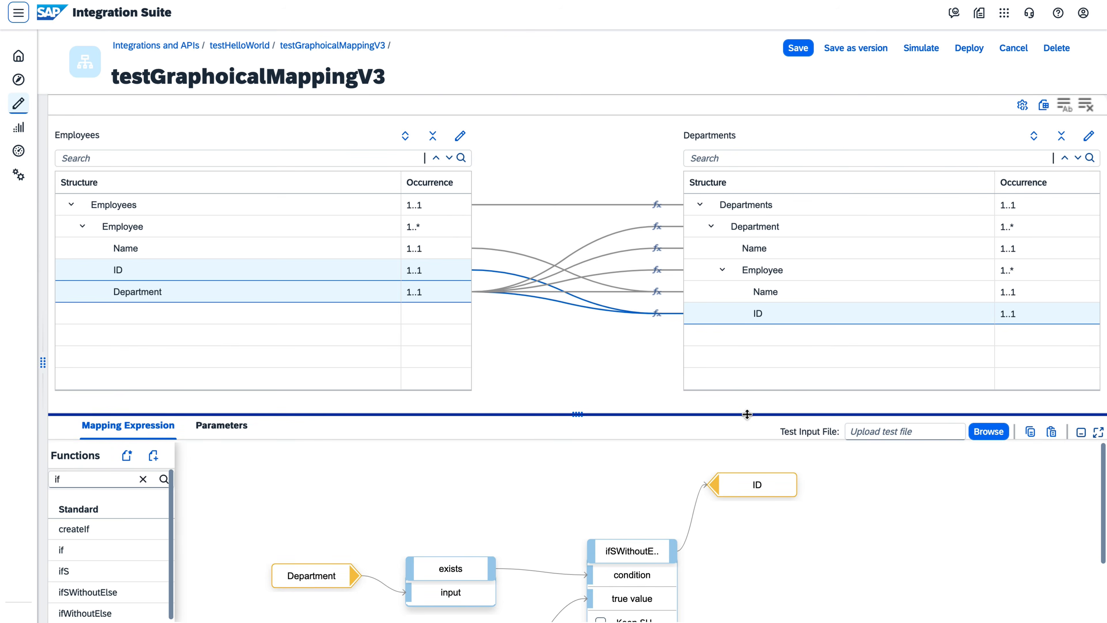
click(804, 47)
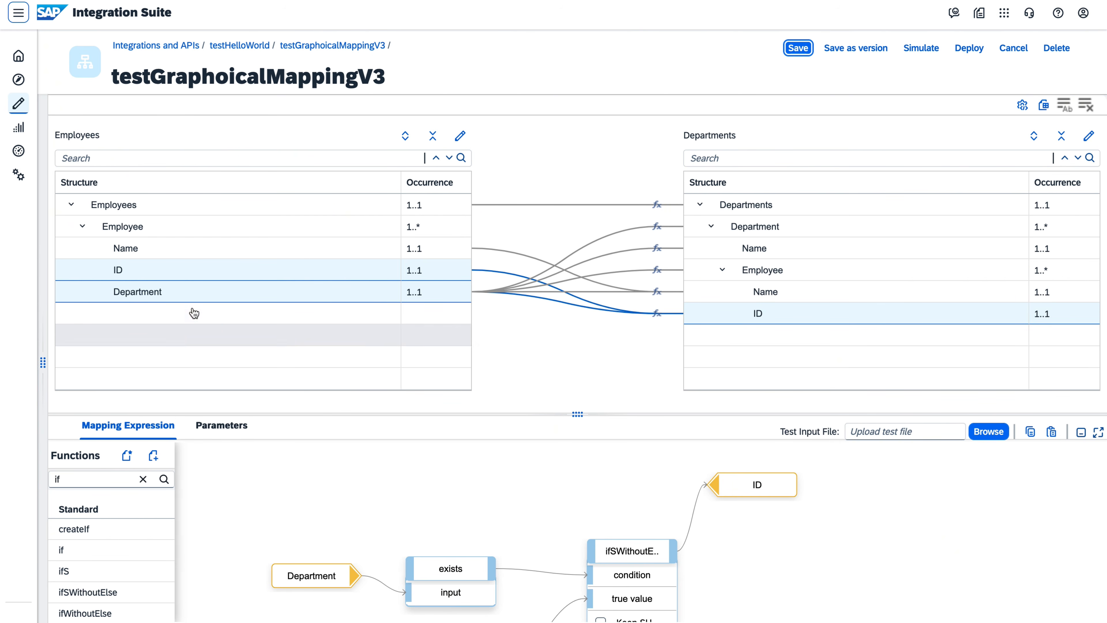
click(83, 227)
click(82, 226)
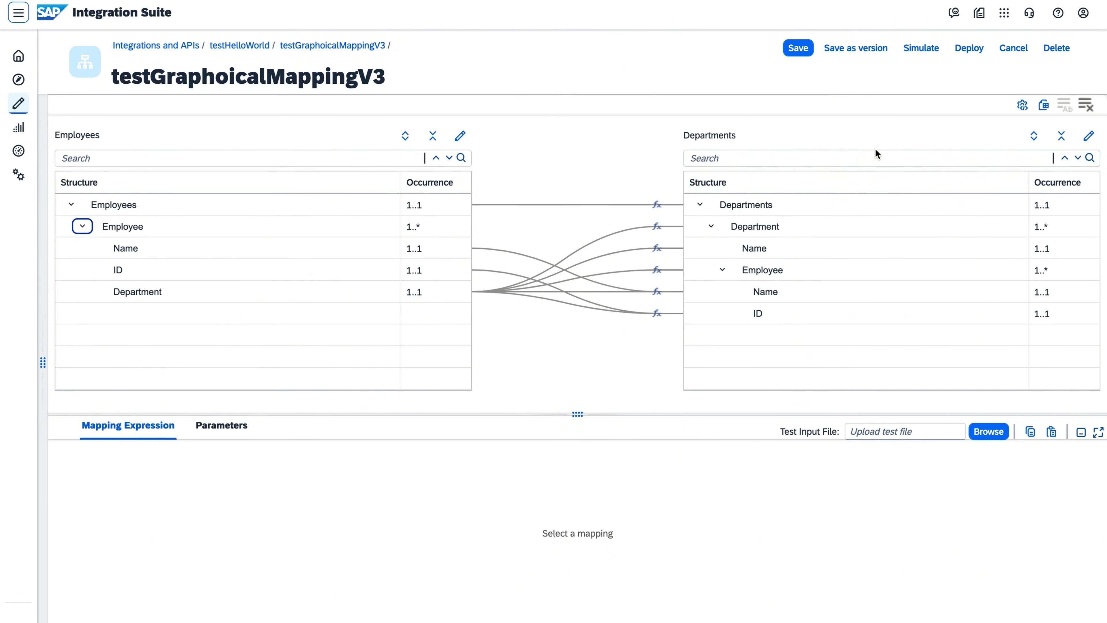
Simulate the mapping with SampleInput.xml as the test input and run the test
click(921, 48)
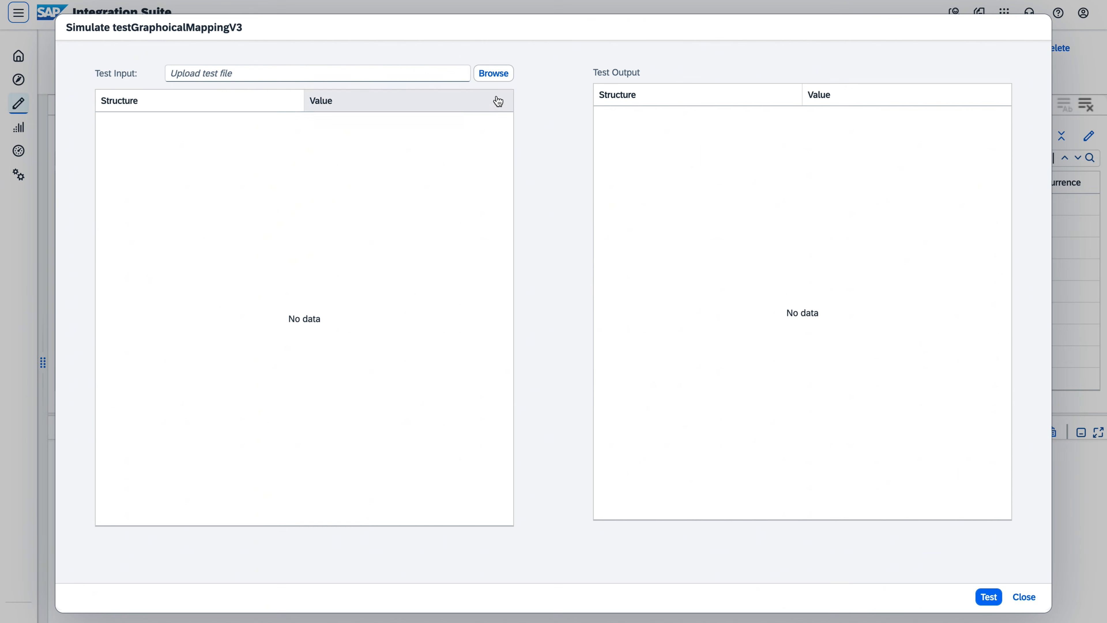
click(493, 73)
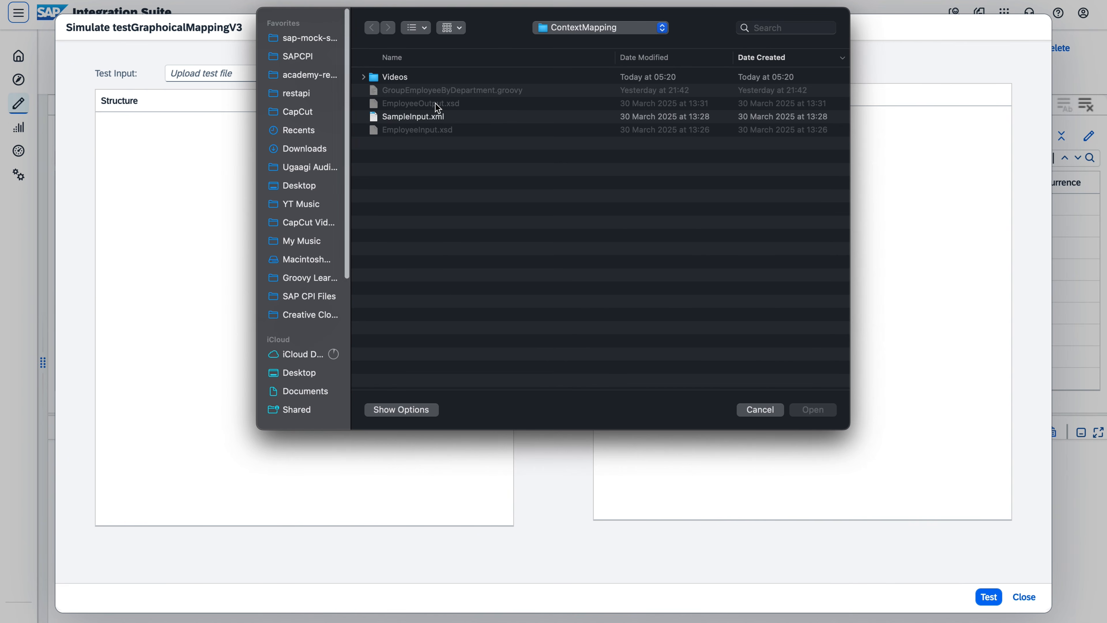
click(426, 115)
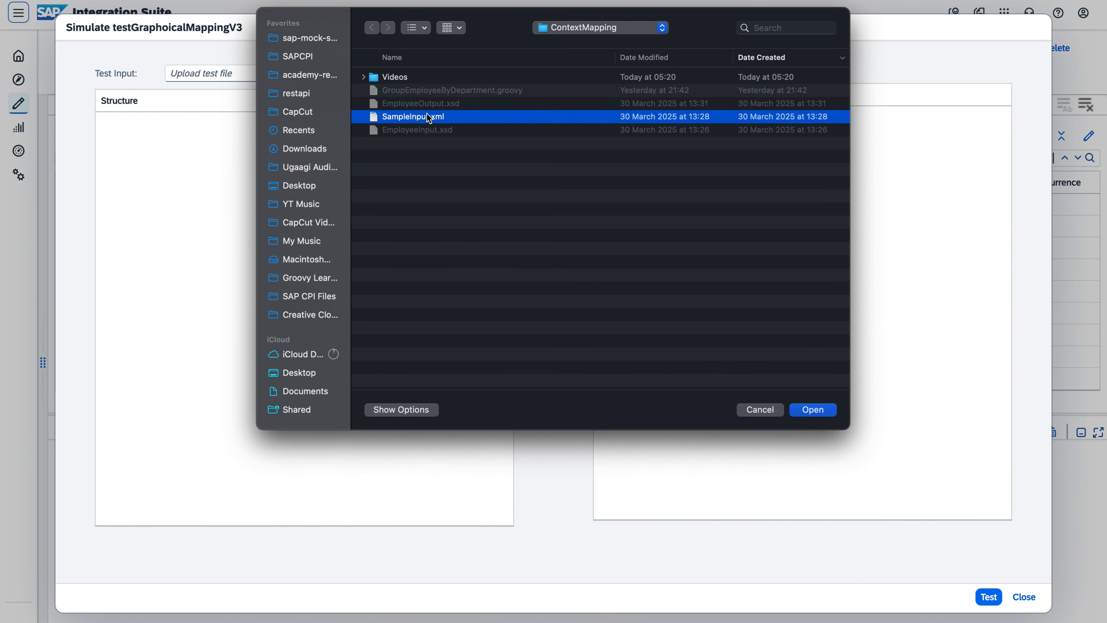
click(816, 411)
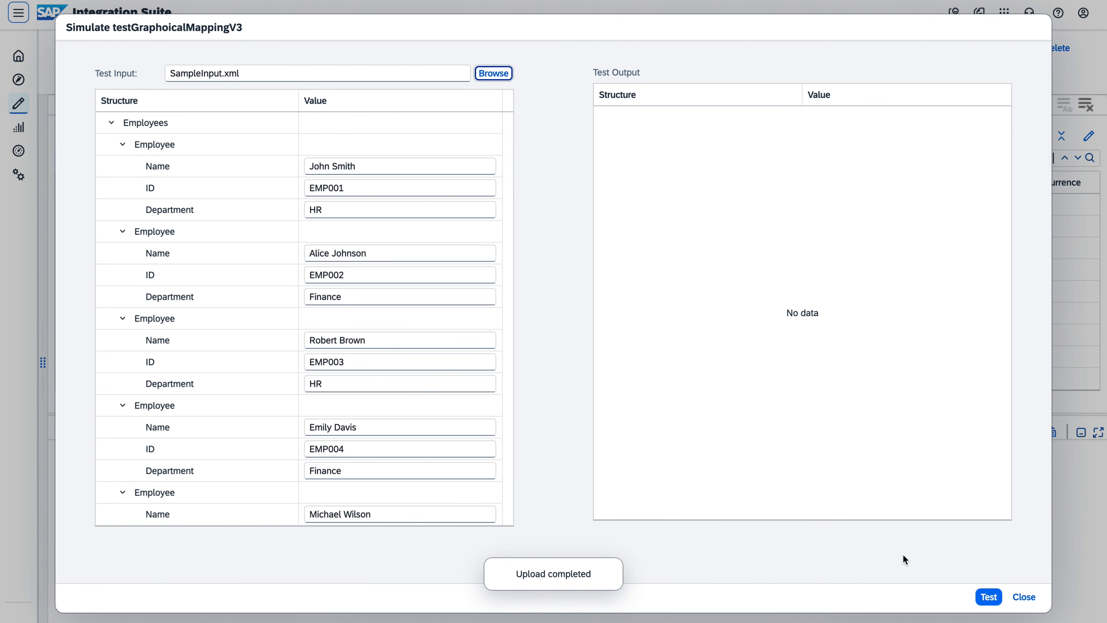
click(987, 597)
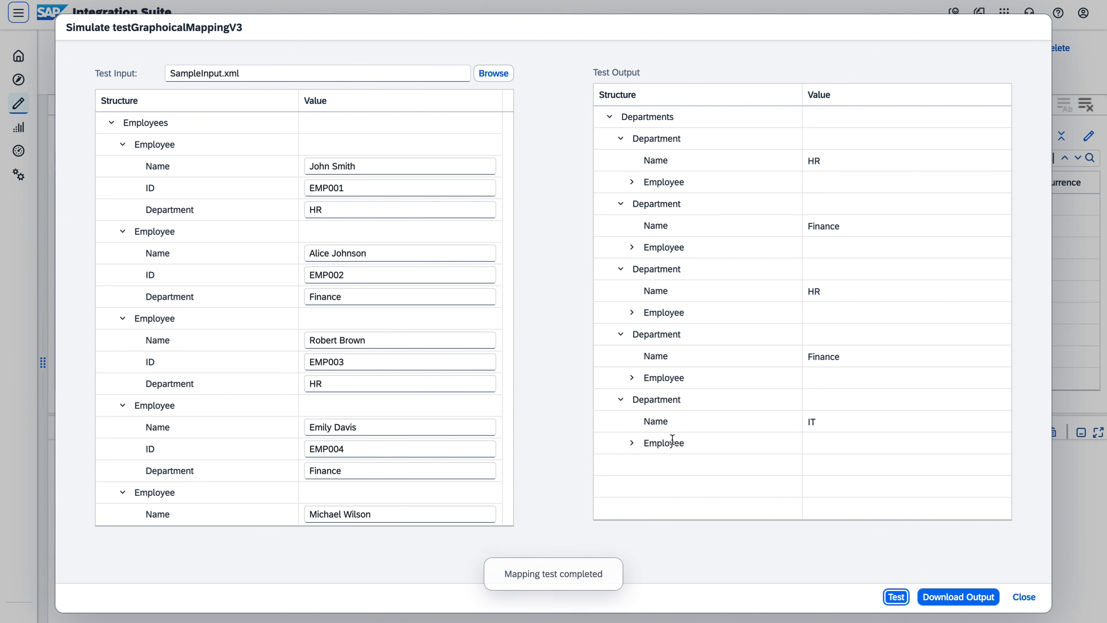
Expand the Employee node under every Department in the test output to examine each name and ID
click(632, 443)
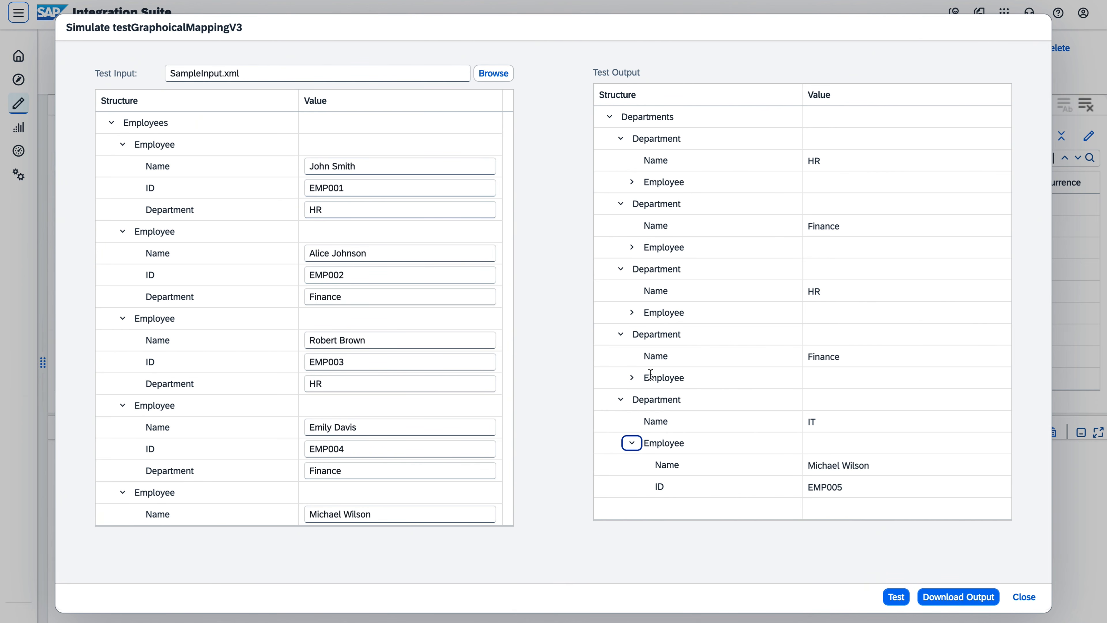
click(631, 377)
scroll(742, 359, down, 1)
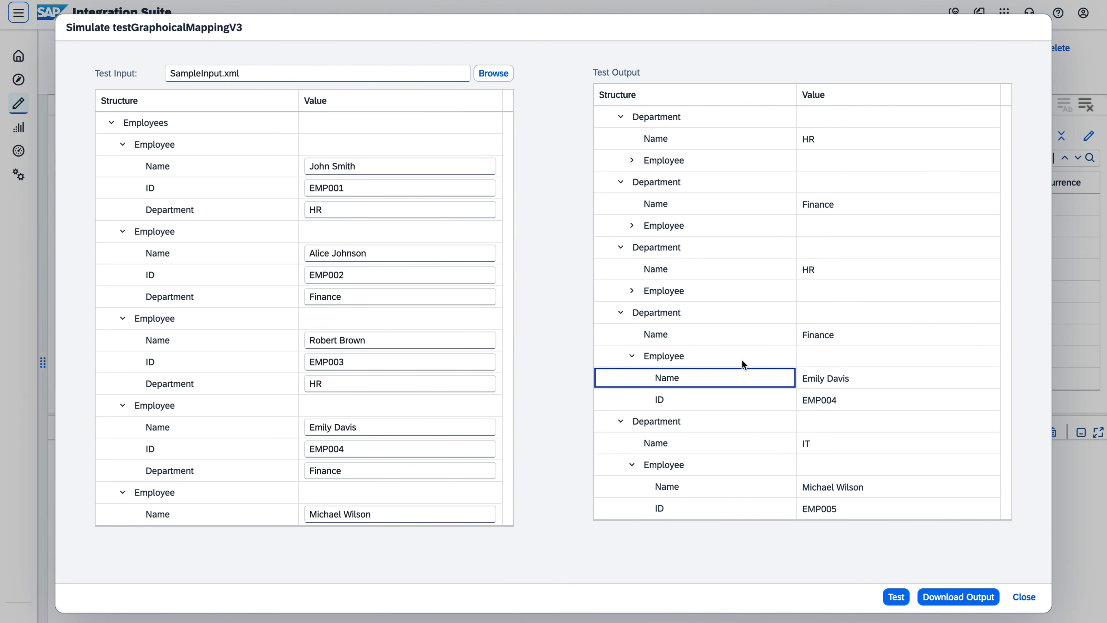
click(631, 290)
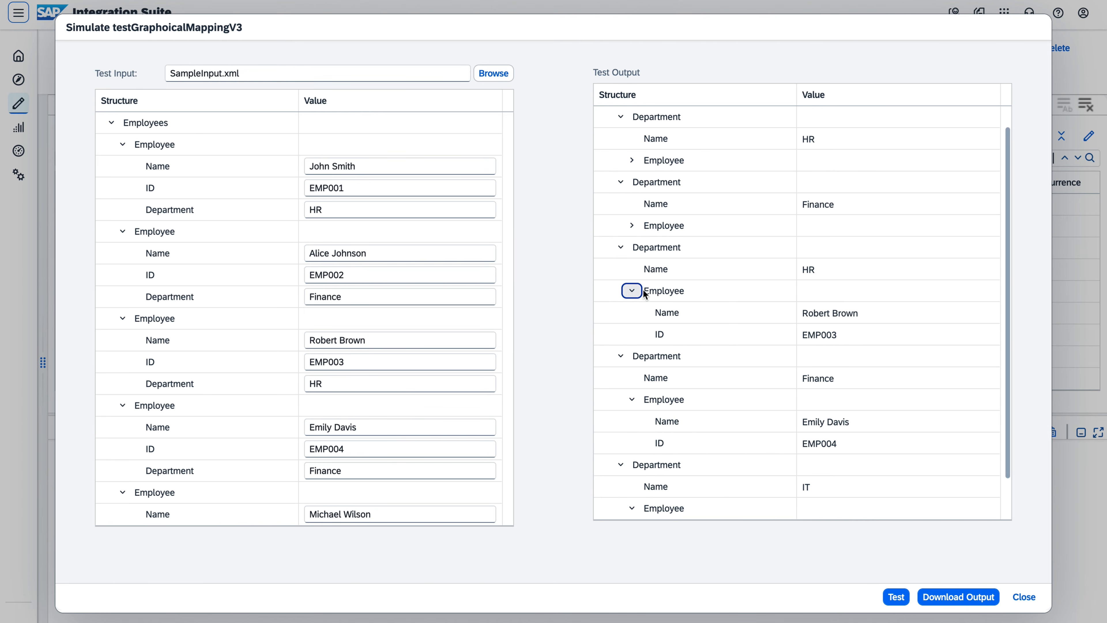
scroll(663, 290, up, 1)
click(663, 289)
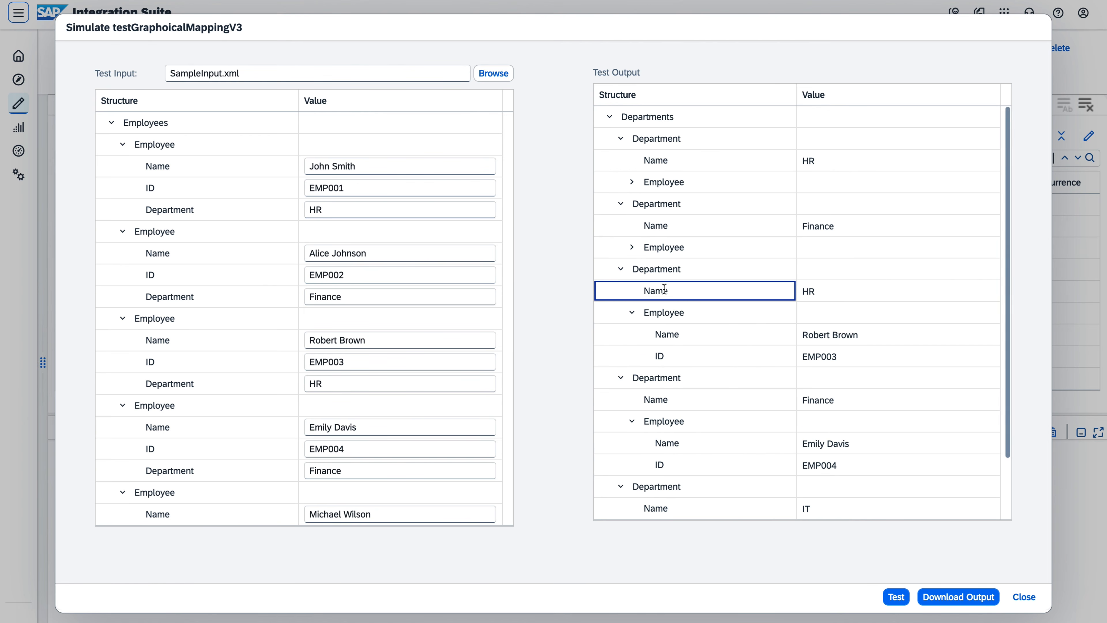
click(633, 245)
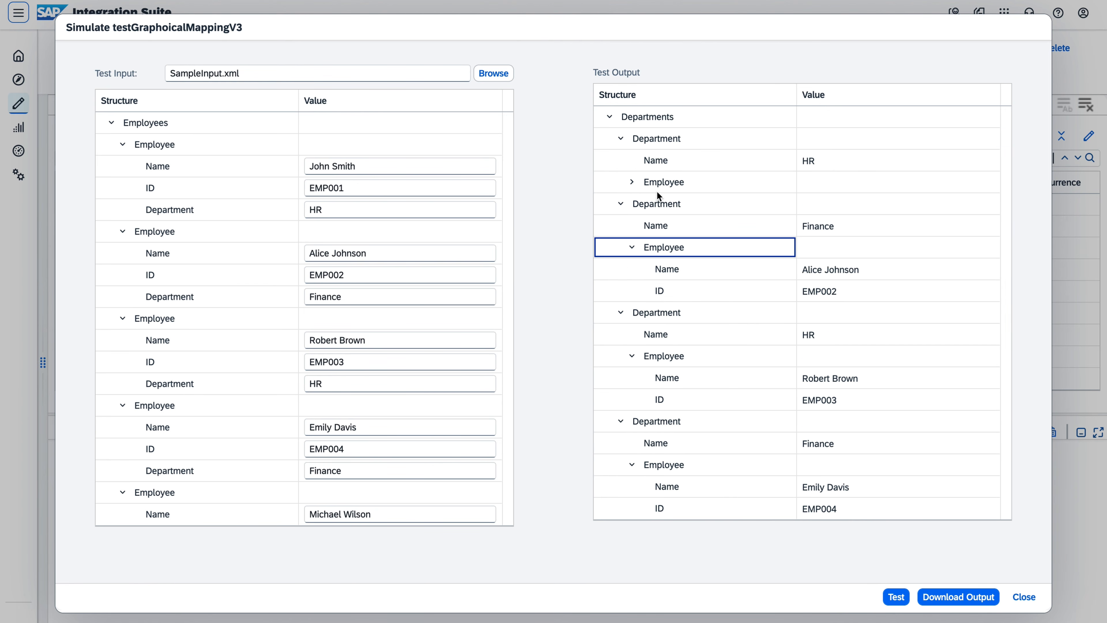
click(633, 180)
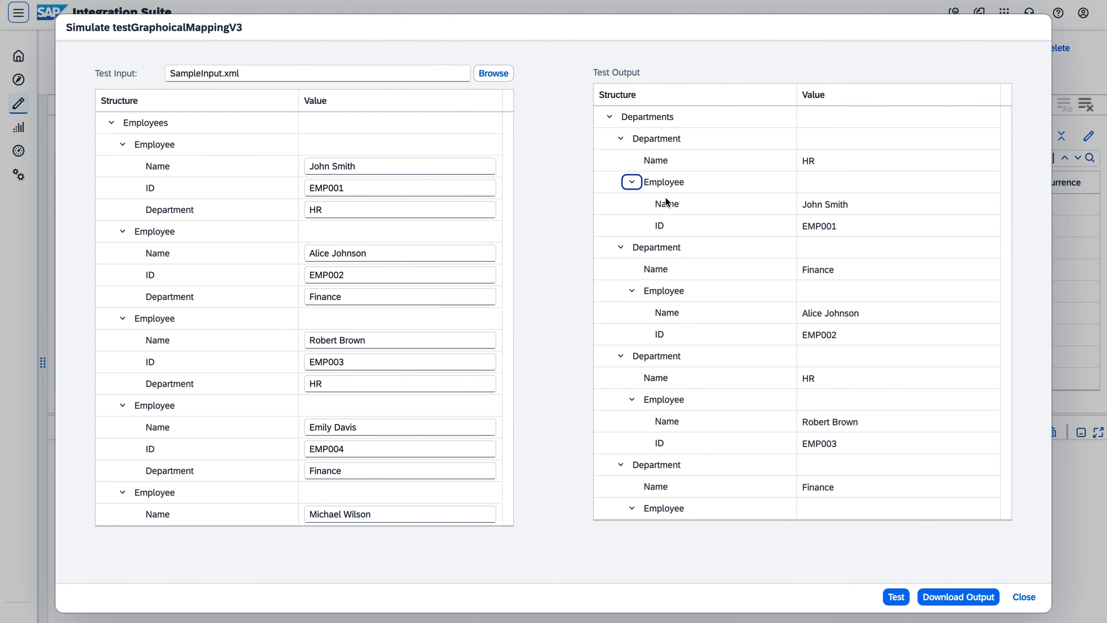
Collapse all Employee nodes in the test output, reopen the first HR department's one, and compare it with the test input records
click(632, 182)
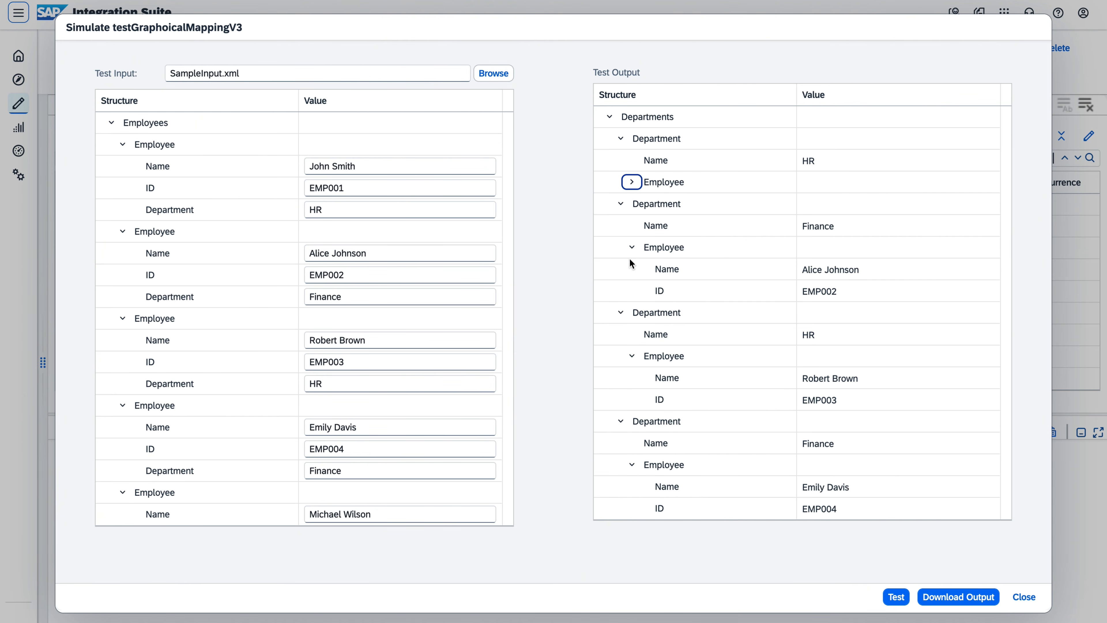
click(631, 247)
click(637, 314)
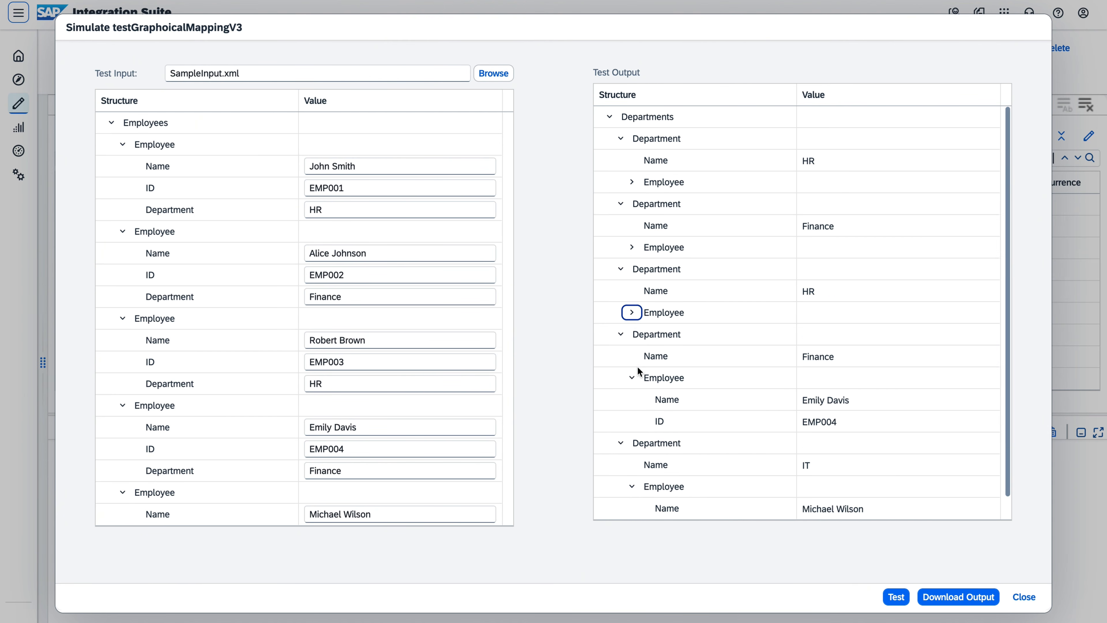
click(637, 377)
click(631, 442)
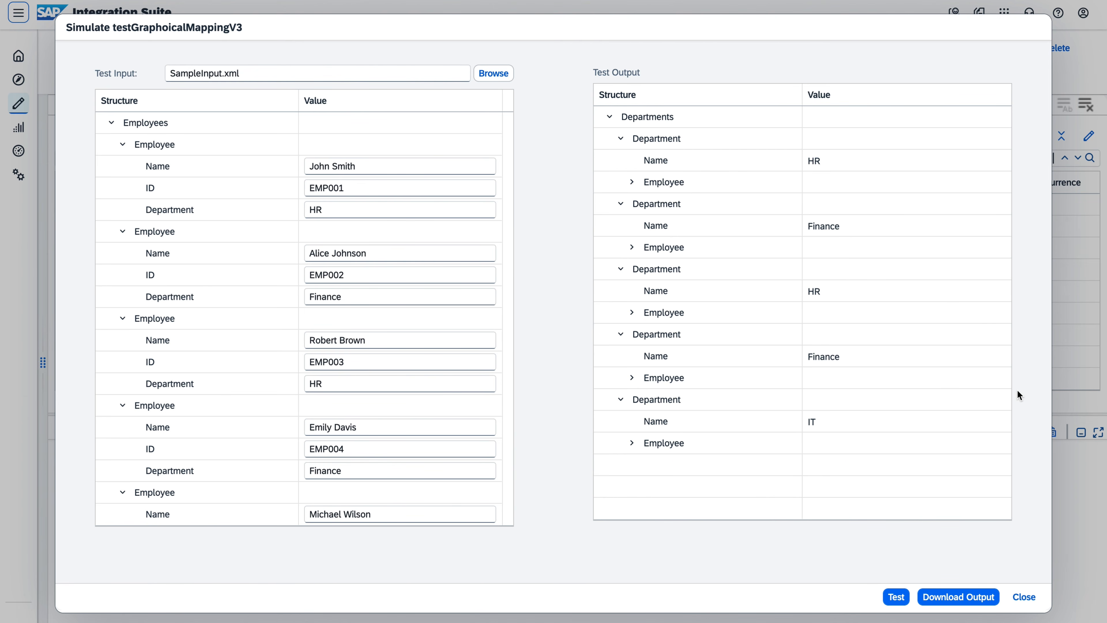
click(631, 182)
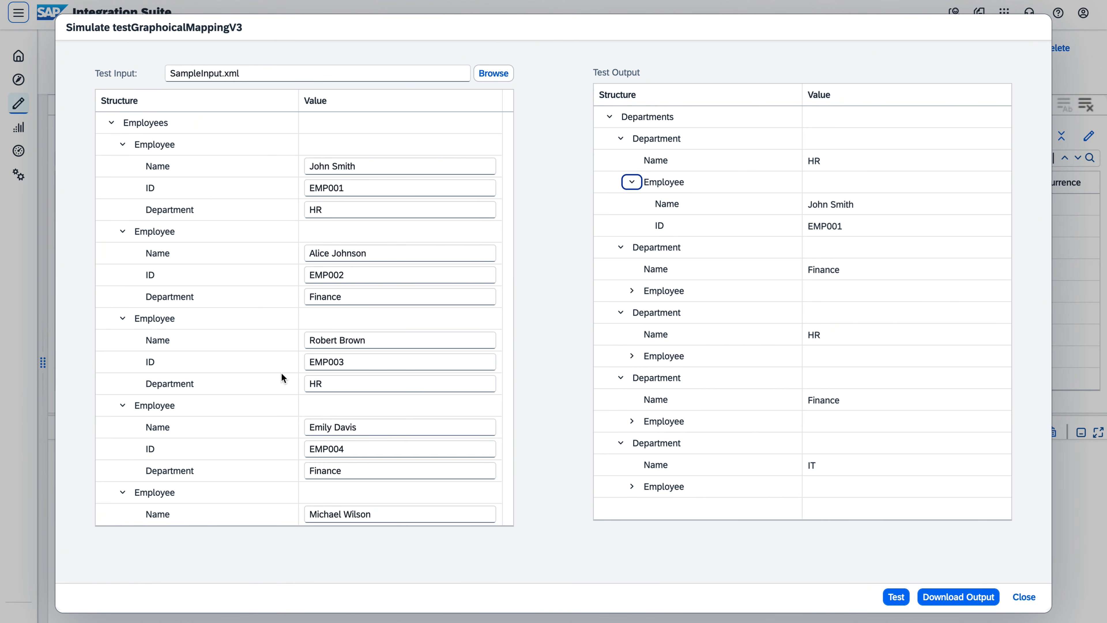
scroll(283, 376, down, 2)
scroll(282, 377, up, 2)
Download the simulation's test output file and close the simulation
click(941, 598)
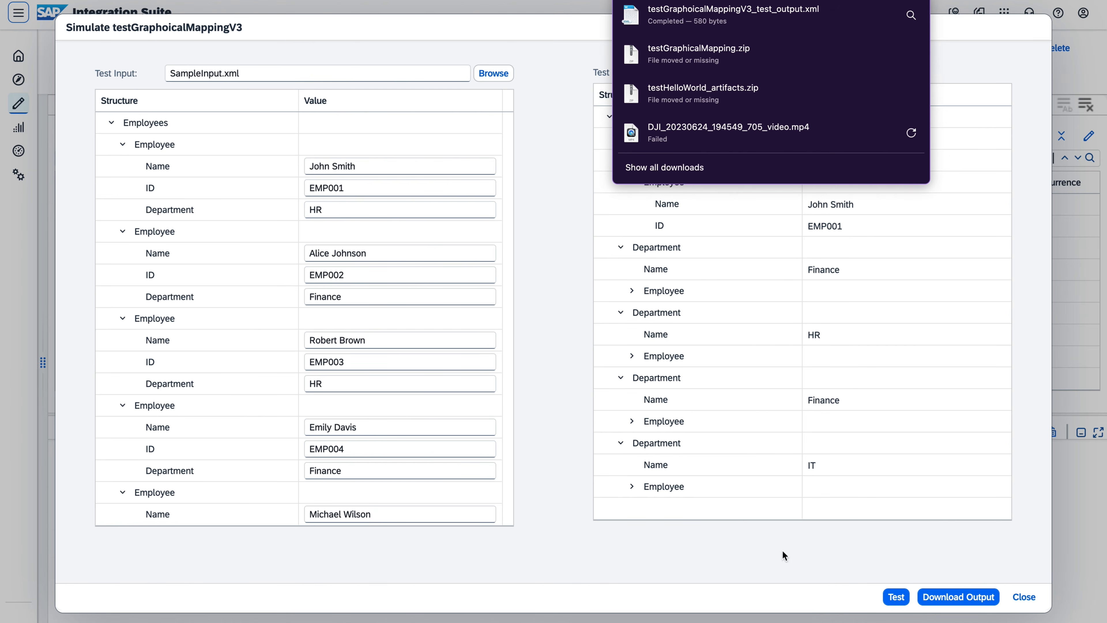
click(1023, 596)
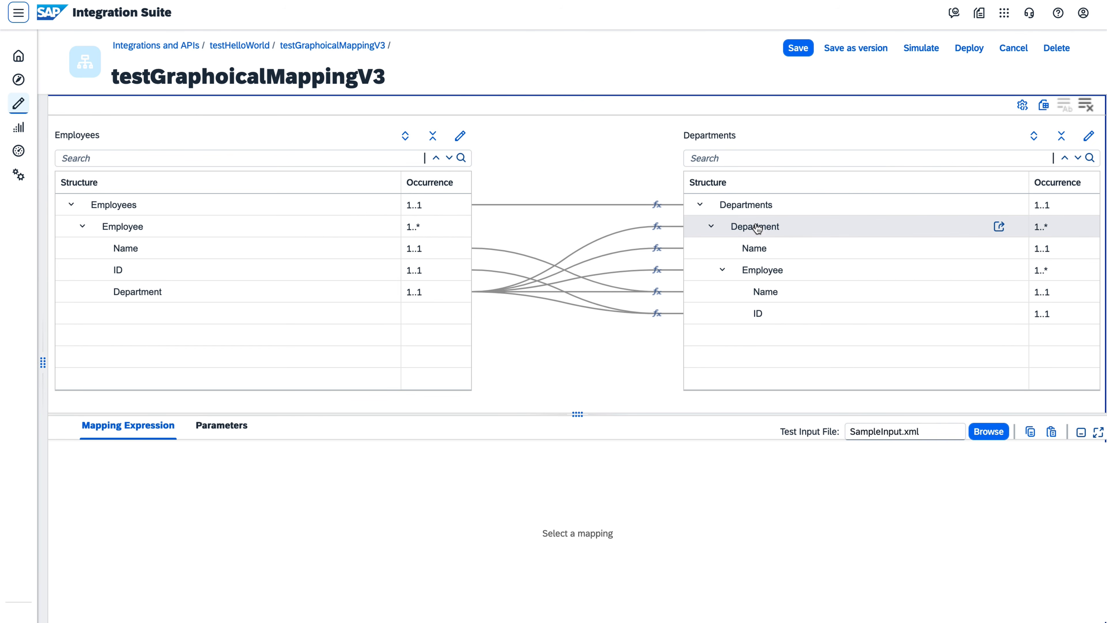
Open the mapping expression of the target Department node and enlarge the expression area over the structure trees
click(756, 214)
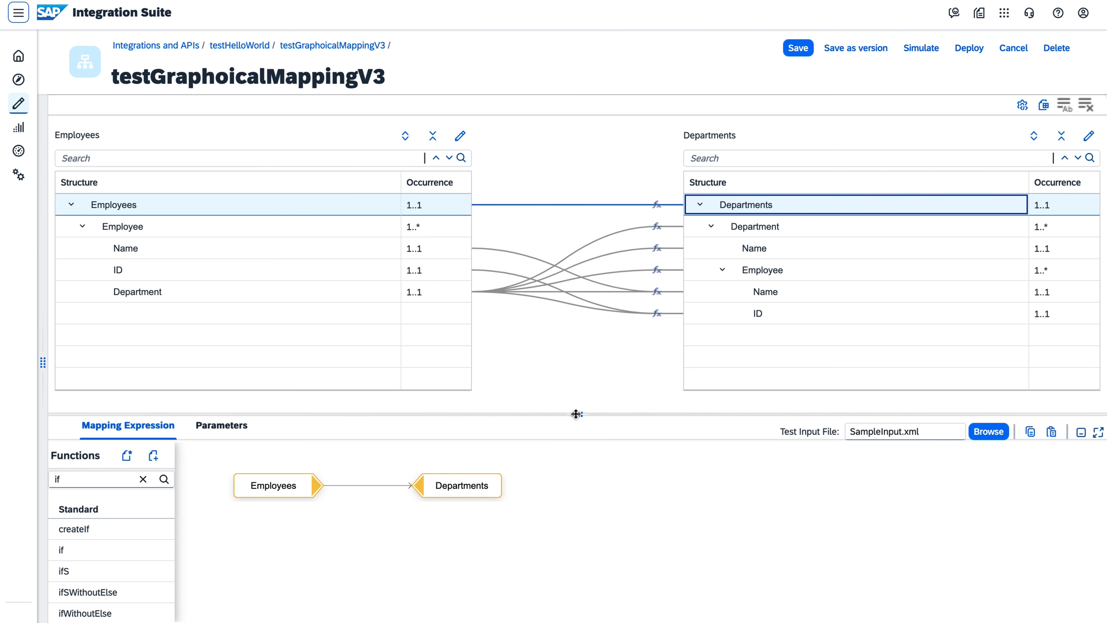
drag(576, 413, 578, 390)
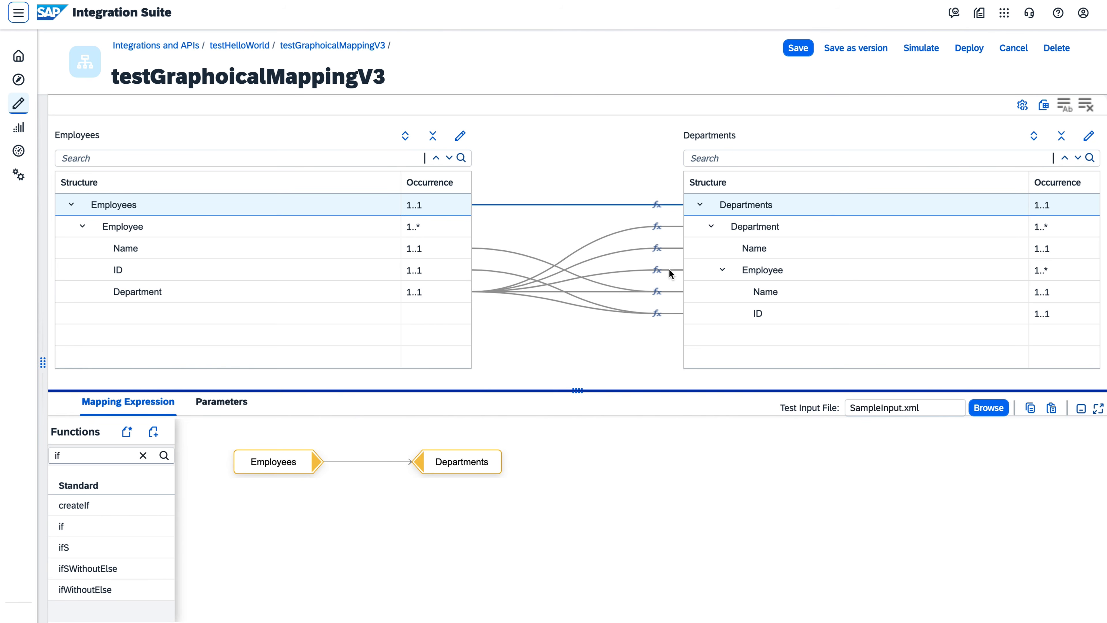
click(702, 227)
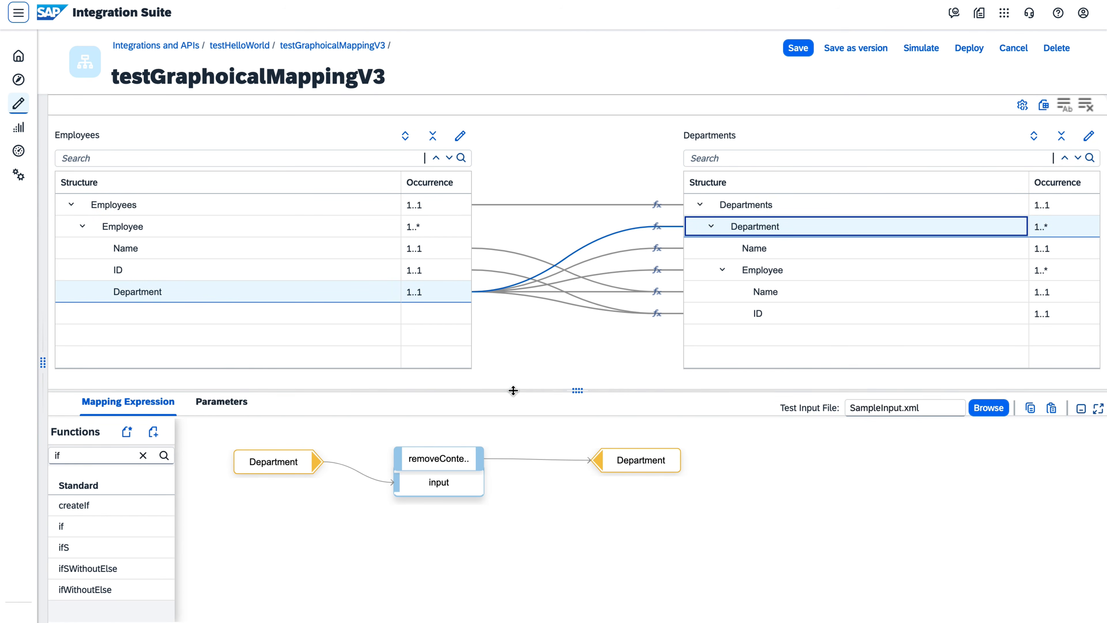
drag(513, 390, 489, 141)
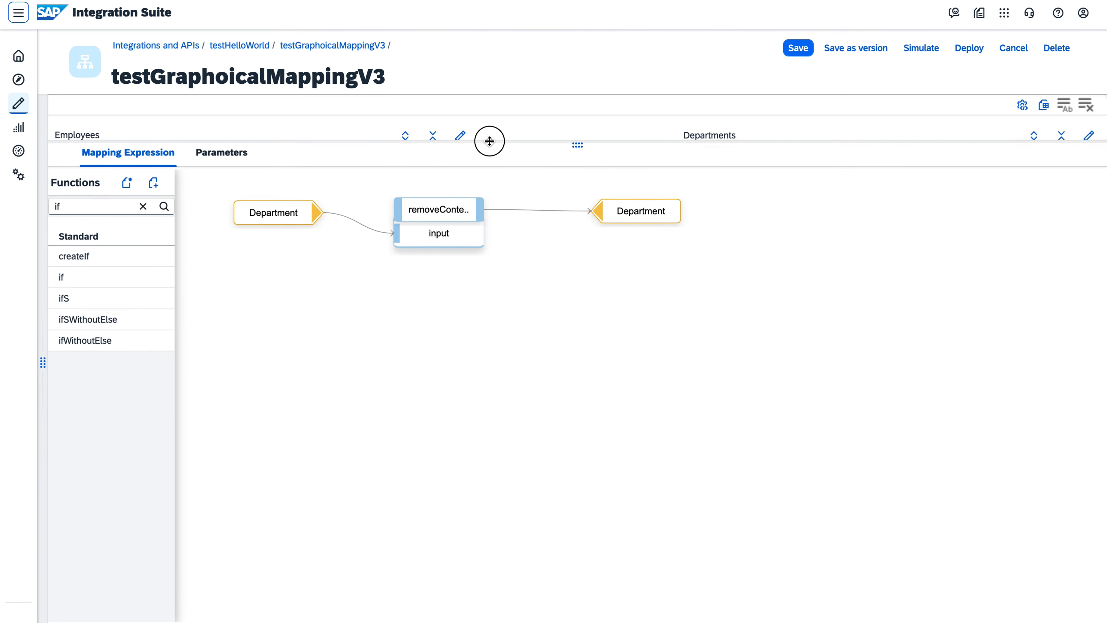
Spread out the expression by moving the target Department and removeContexts nodes farther from the source Department node
drag(619, 212, 913, 210)
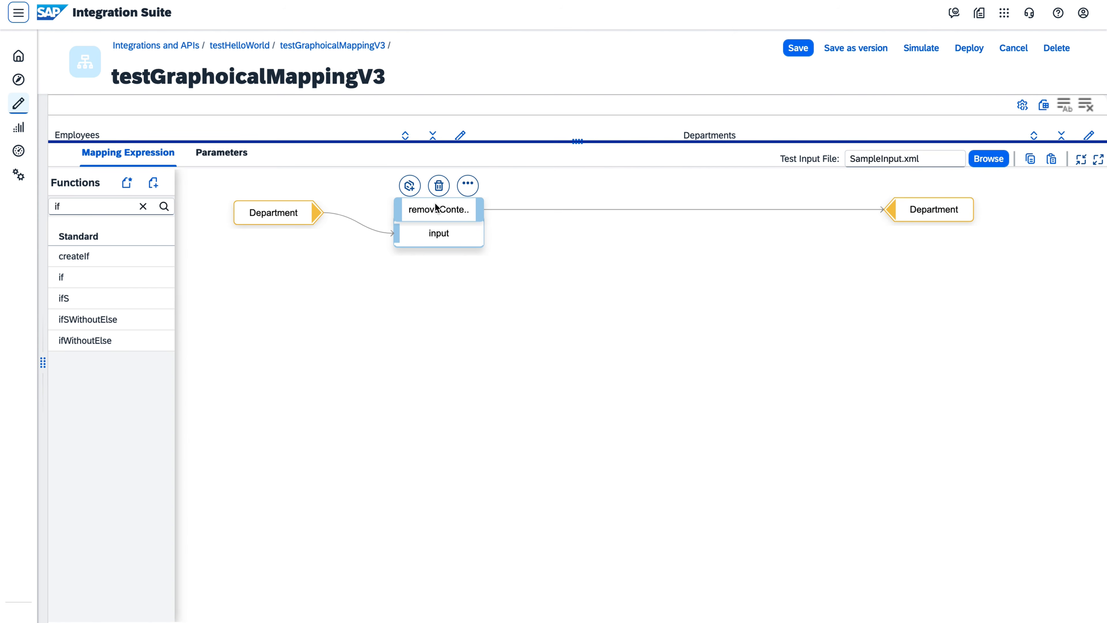
click(426, 207)
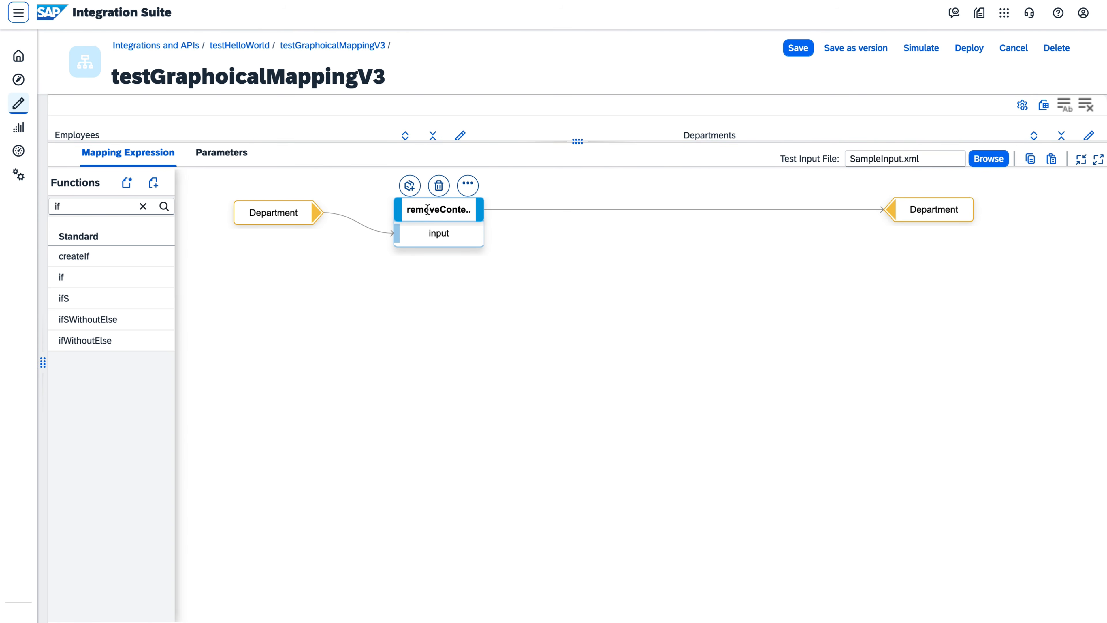
drag(427, 210, 593, 217)
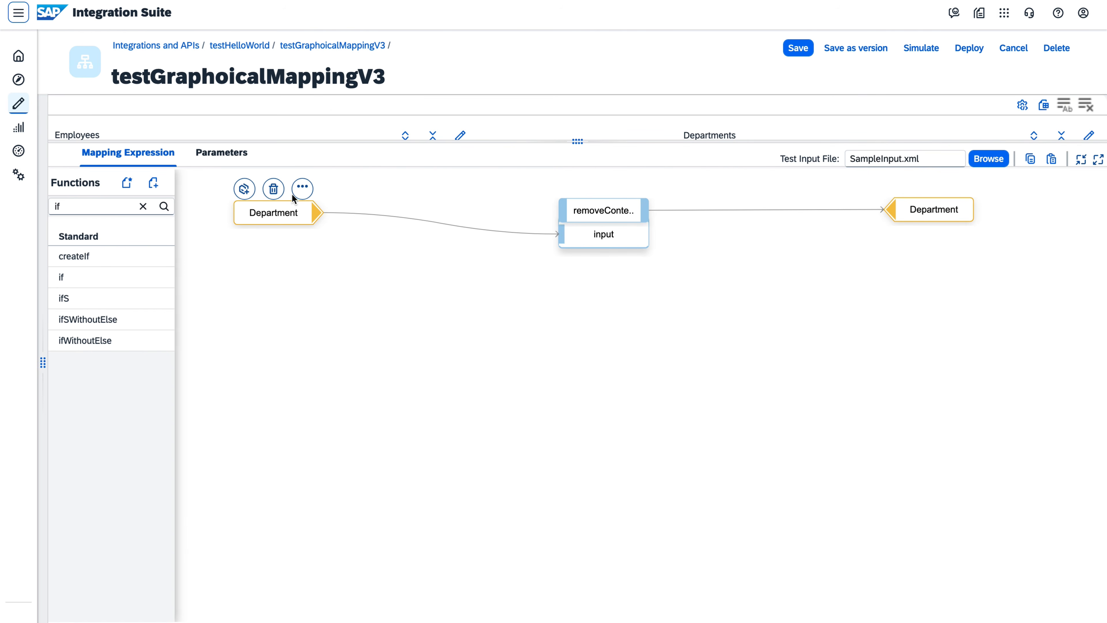
Display the message queue of the source Department node and place its window below that node
click(300, 191)
click(349, 195)
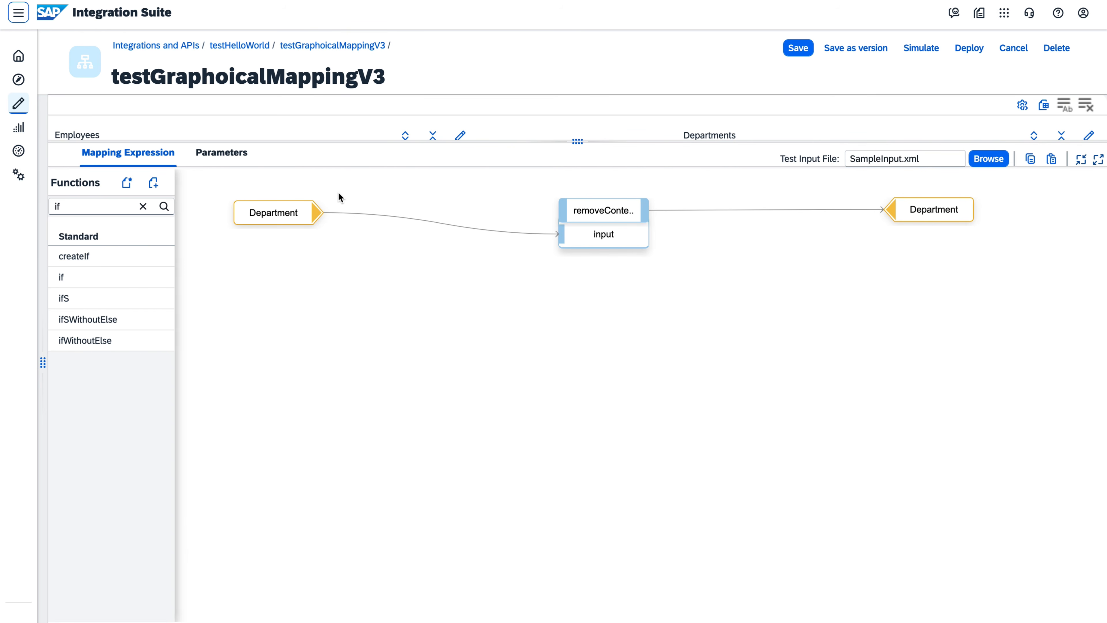
mouse_move(297, 214)
click(303, 188)
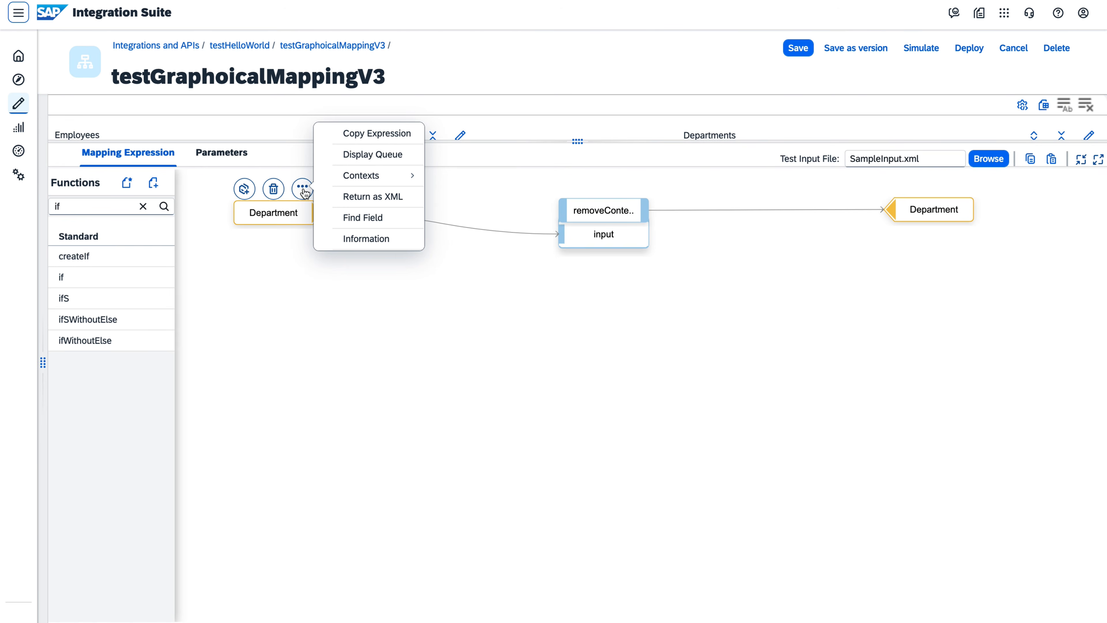
click(354, 156)
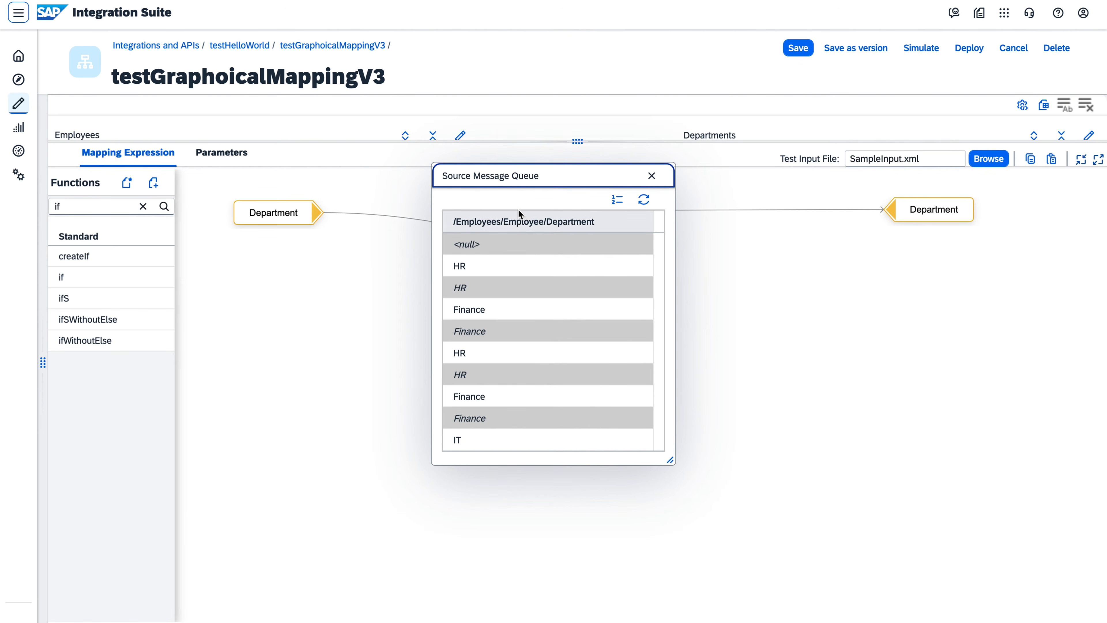
drag(518, 177, 339, 260)
click(530, 177)
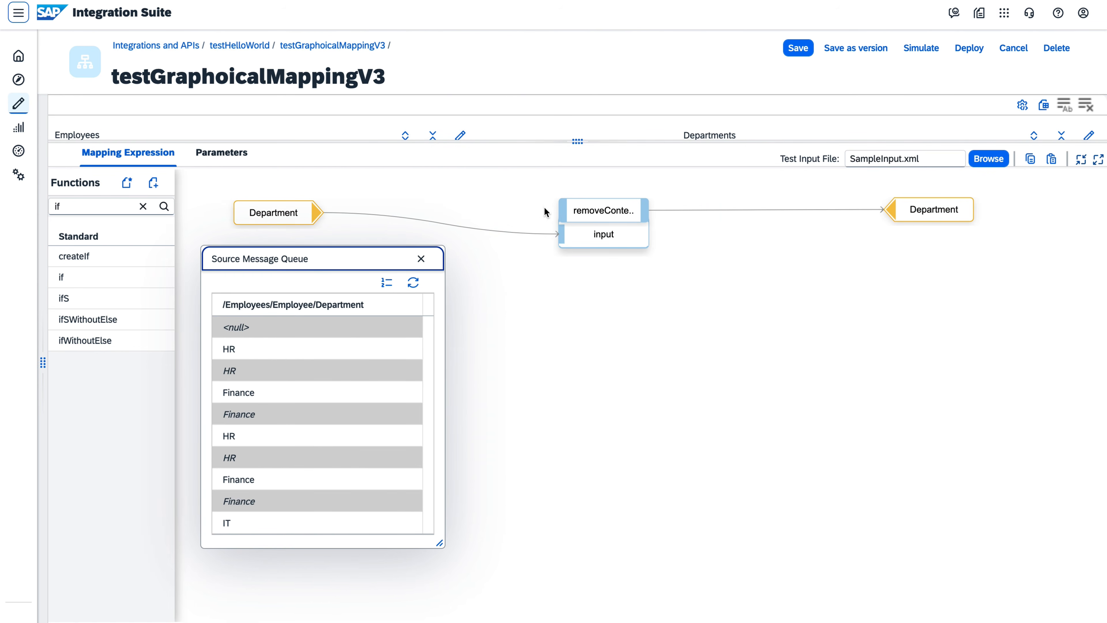
Display the removeContexts function's message queue and place its window beside the source queue
click(629, 192)
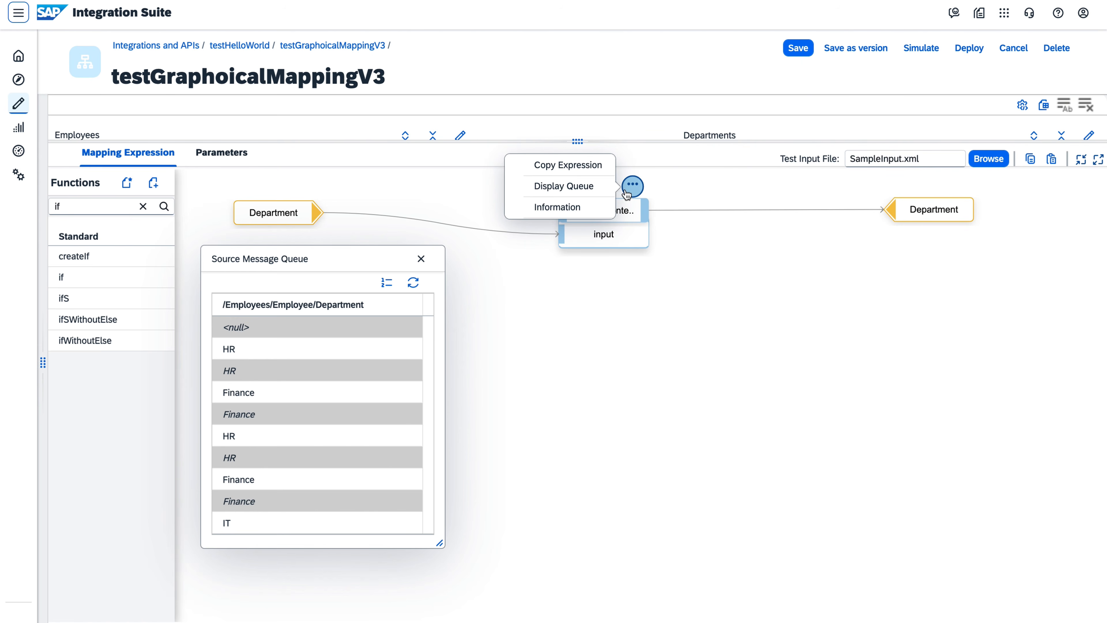
click(566, 186)
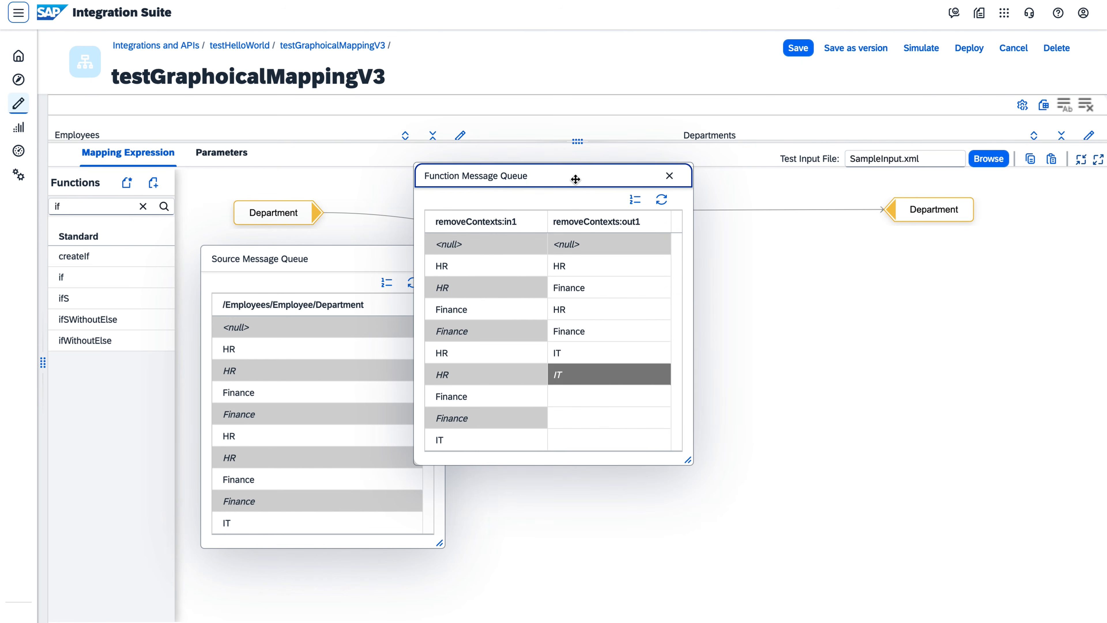
drag(575, 178, 637, 260)
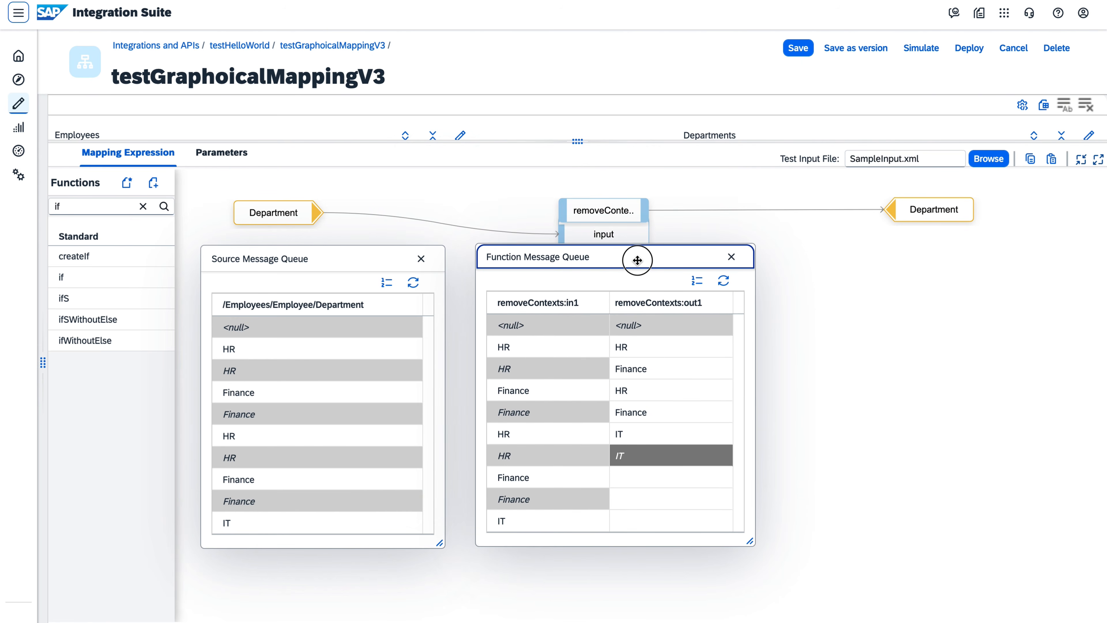
Display the target Department node's message queue beside the other two and compare it with the end of the source queue
mouse_move(932, 209)
click(905, 186)
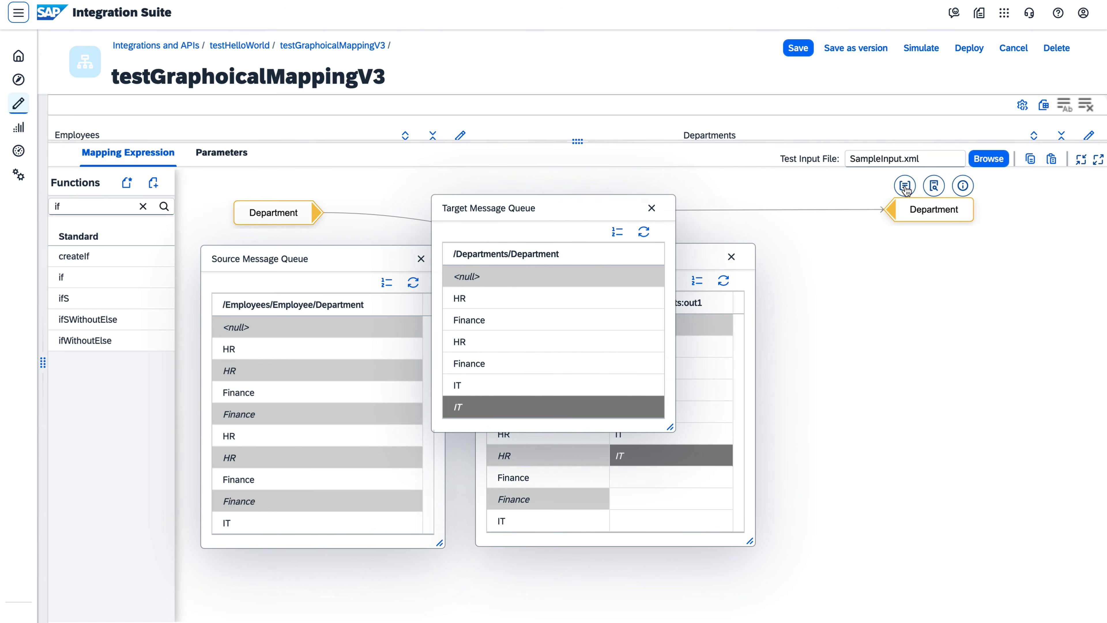
drag(589, 211, 757, 268)
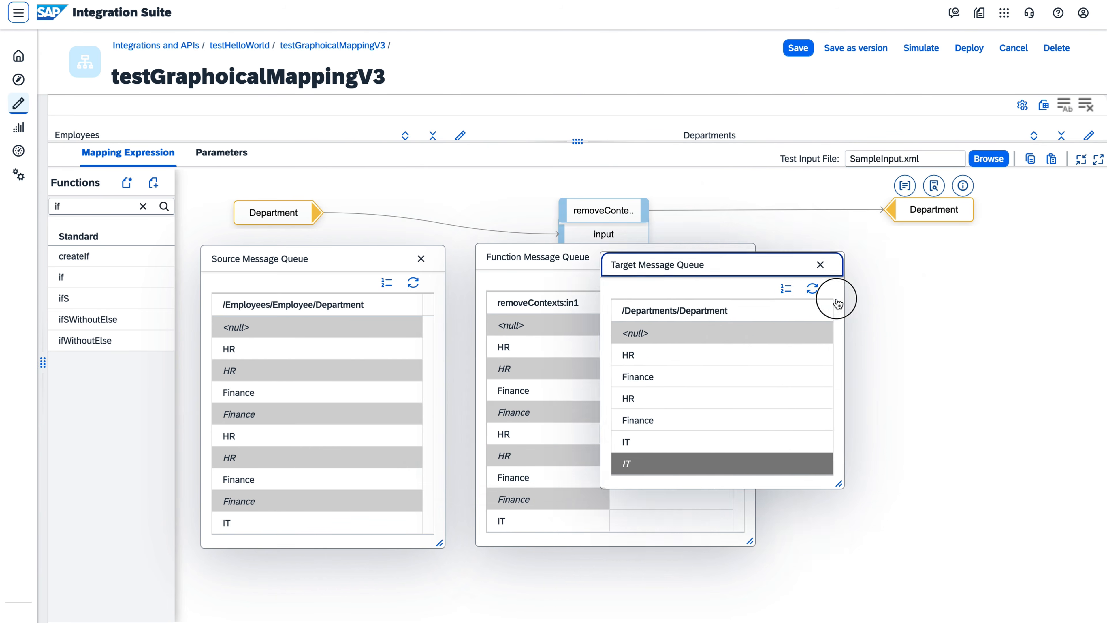
drag(837, 303, 927, 283)
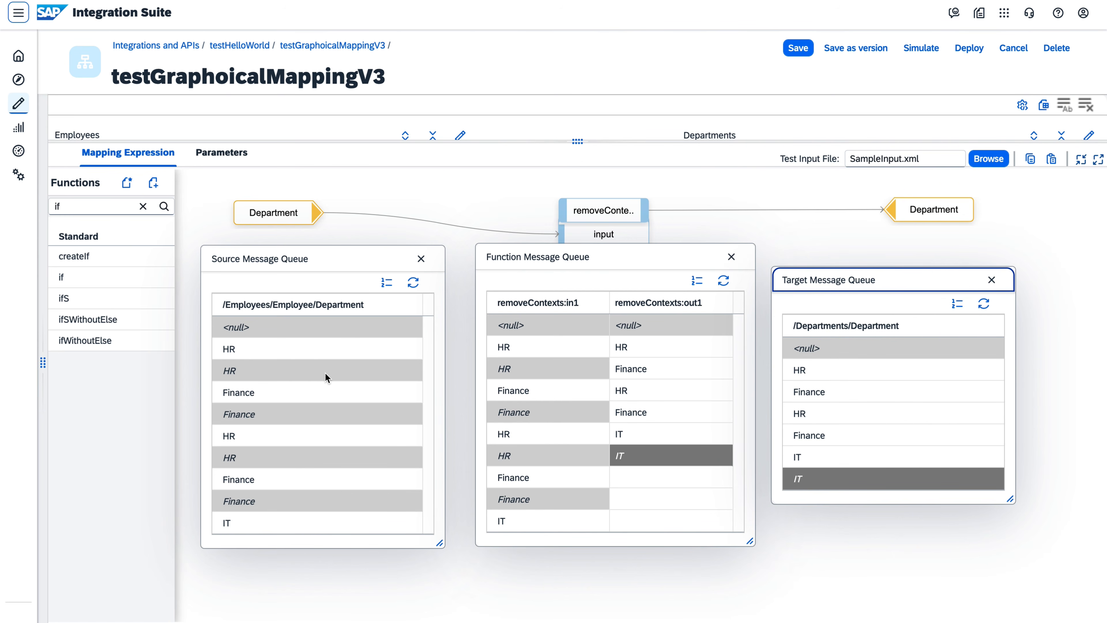
scroll(327, 377, down, 1)
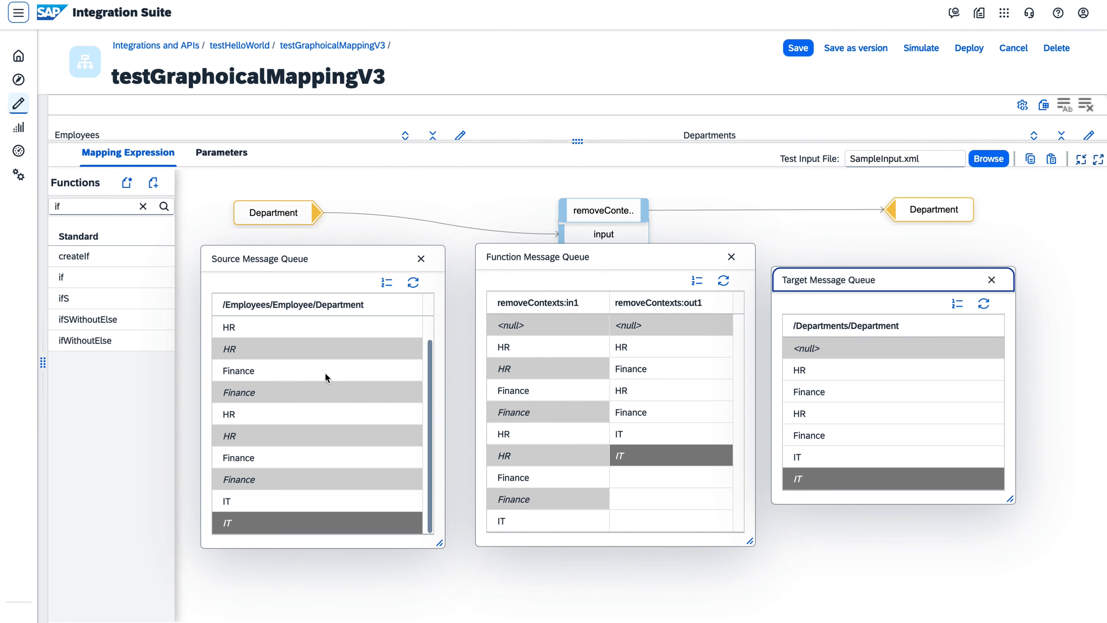
Line up the source, function and target message queue windows in a row below the mapping nodes
scroll(326, 377, up, 1)
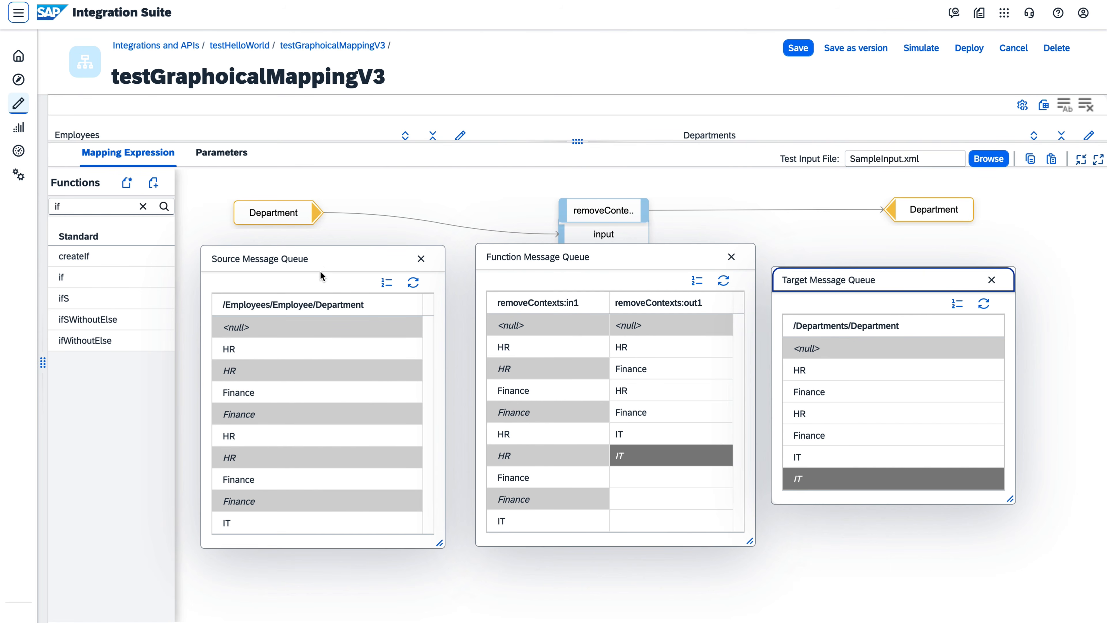
drag(319, 258, 322, 285)
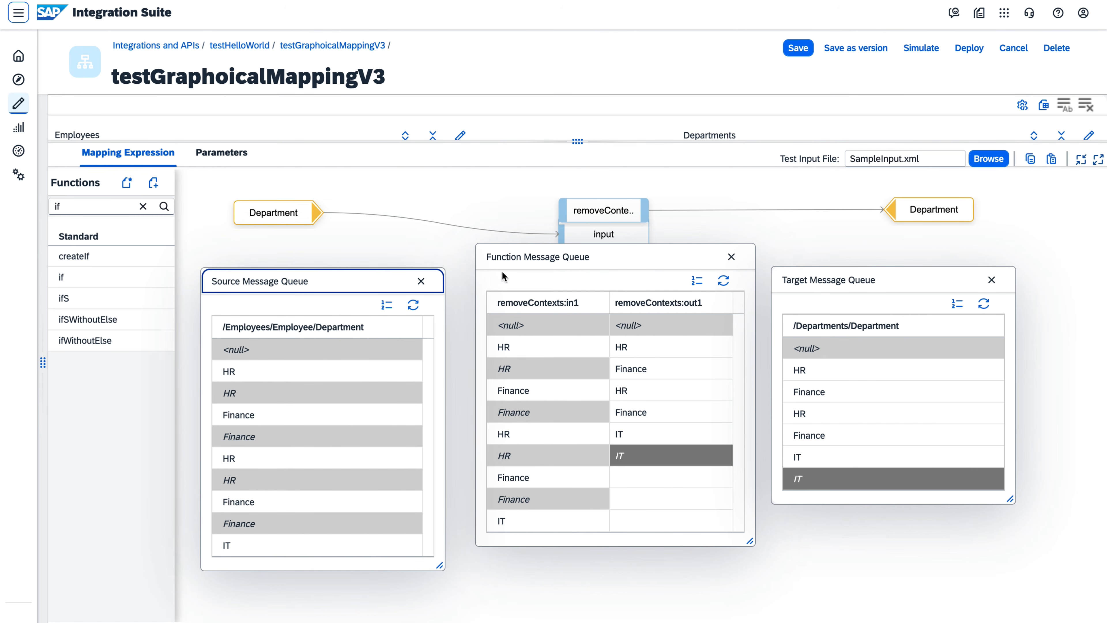
drag(522, 257, 605, 301)
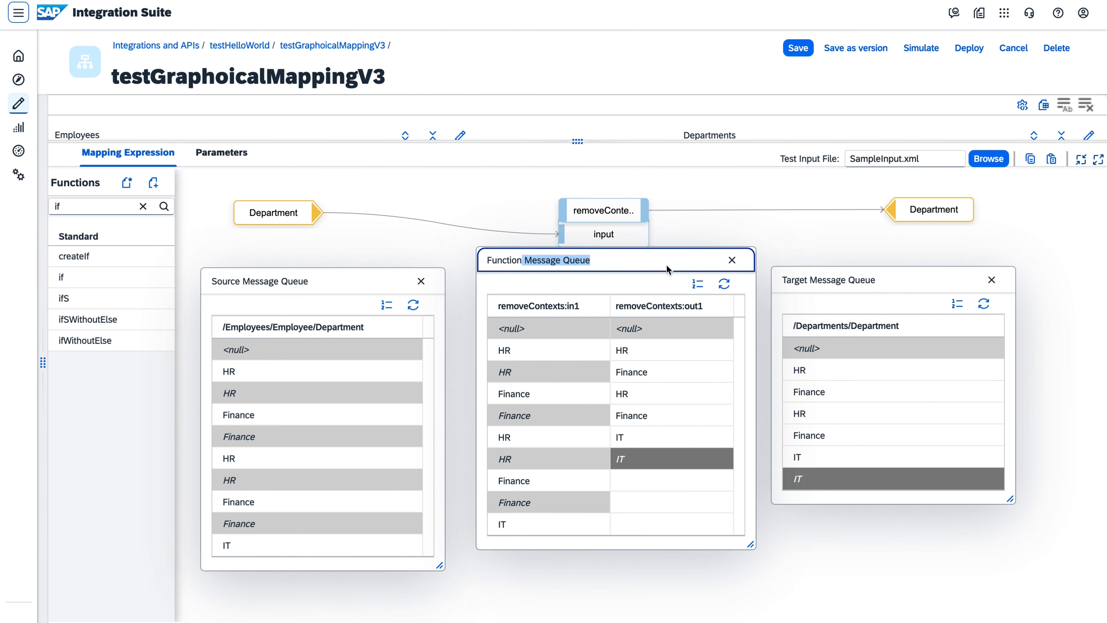
drag(662, 258, 659, 281)
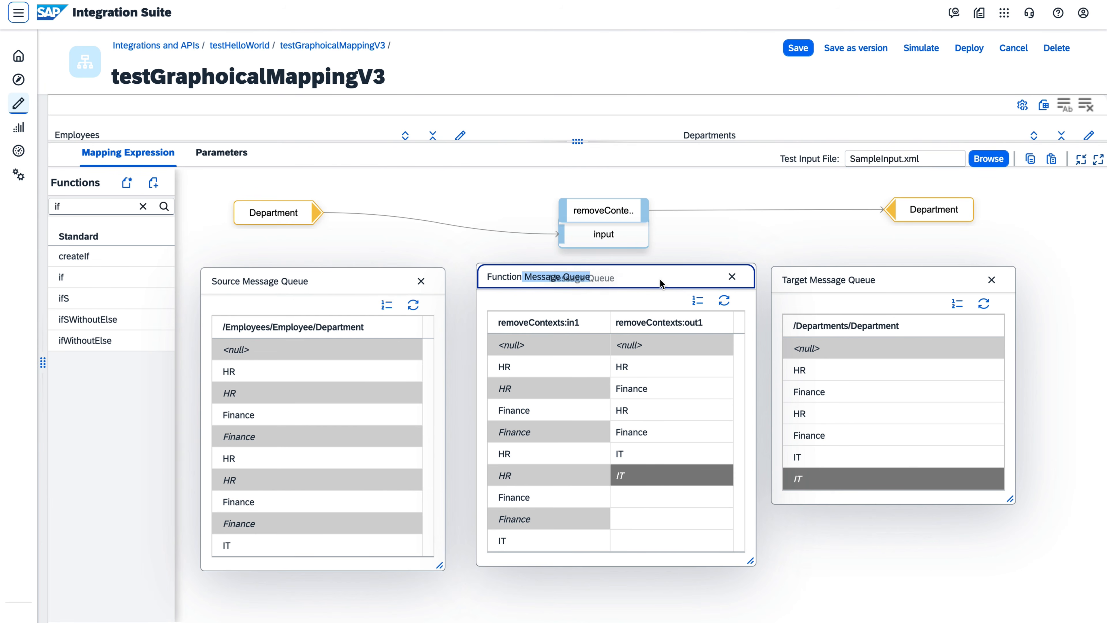
drag(891, 277, 911, 273)
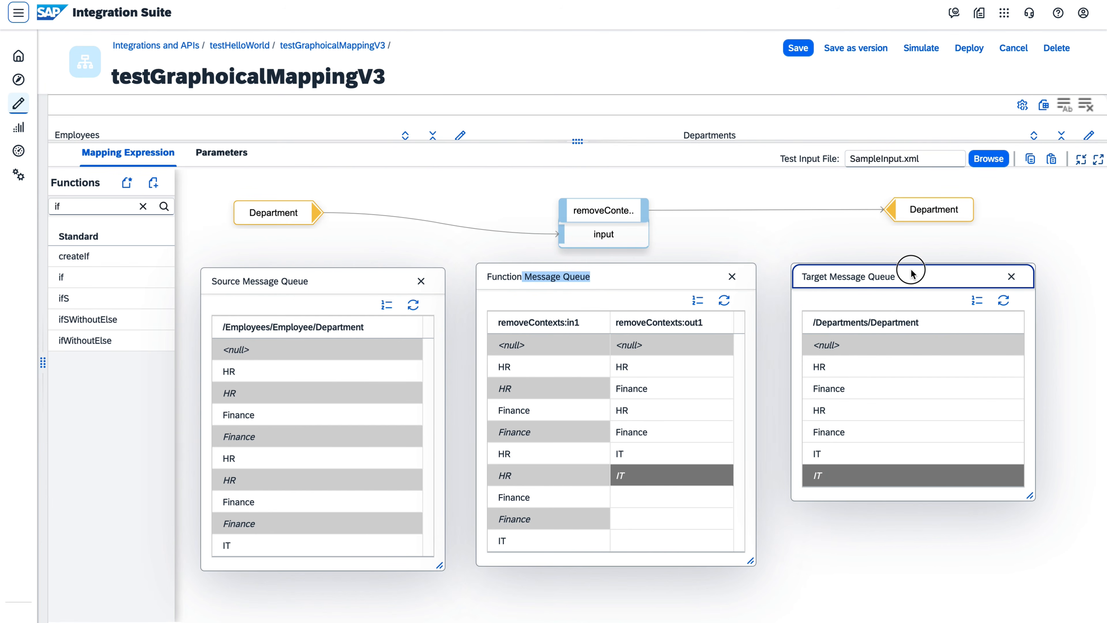
Examine the department values in the source message queue, from the first employee's entry to the last
click(324, 371)
click(312, 413)
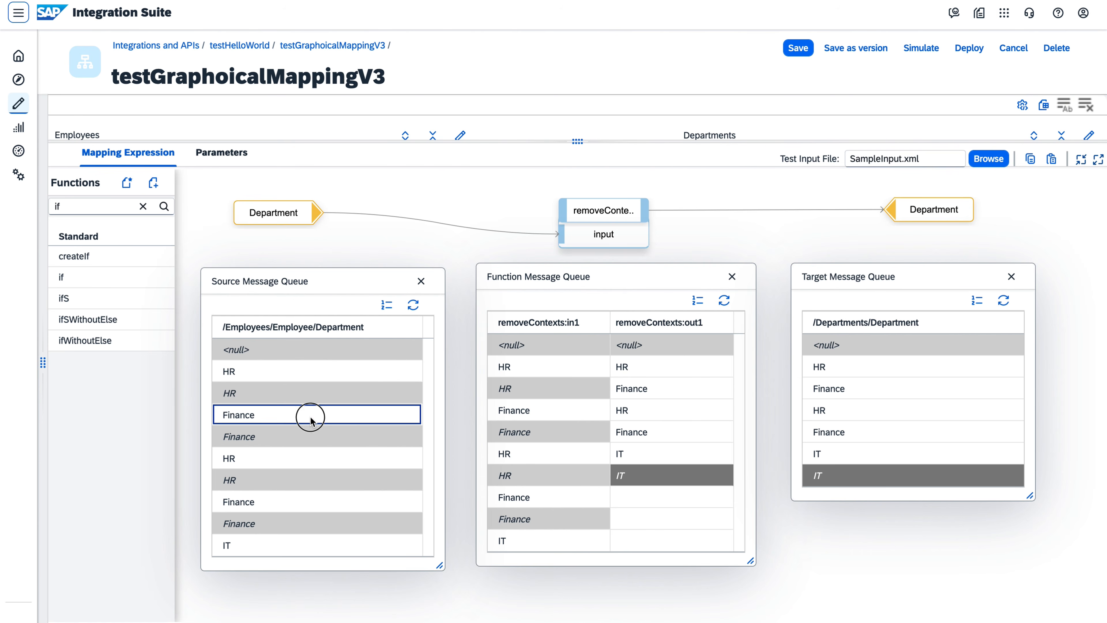
click(308, 455)
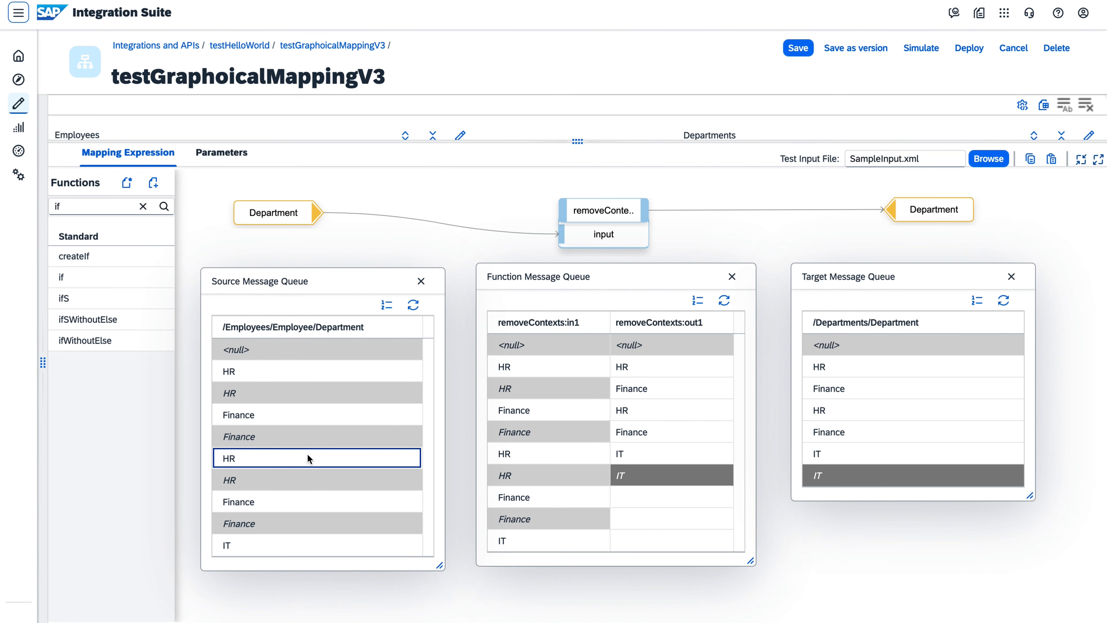
click(307, 499)
scroll(308, 495, down, 1)
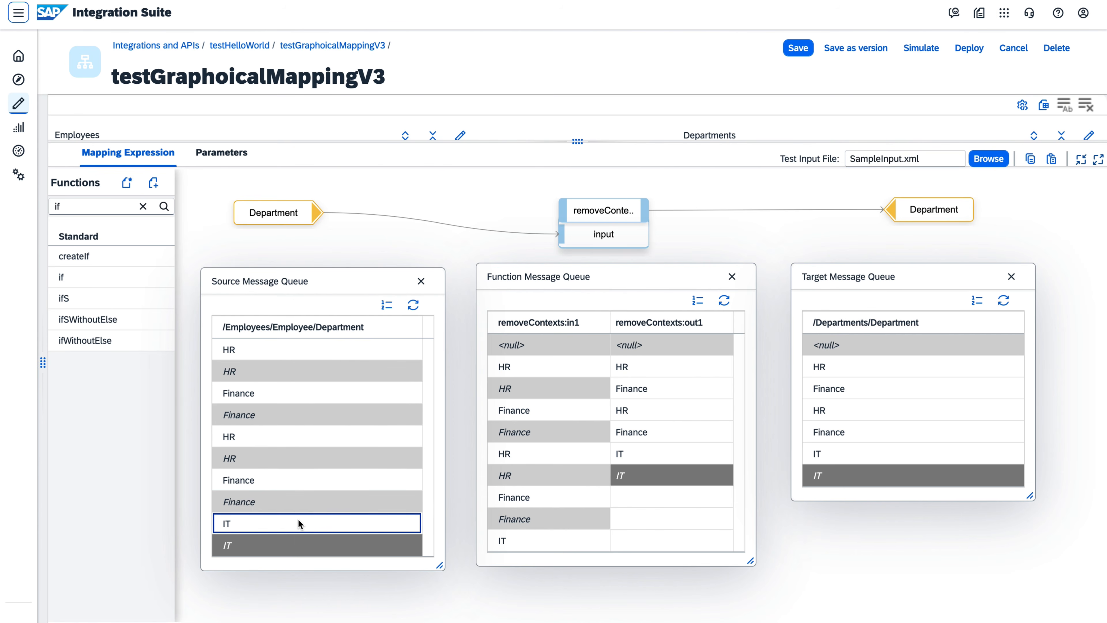
scroll(329, 415, up, 1)
click(327, 374)
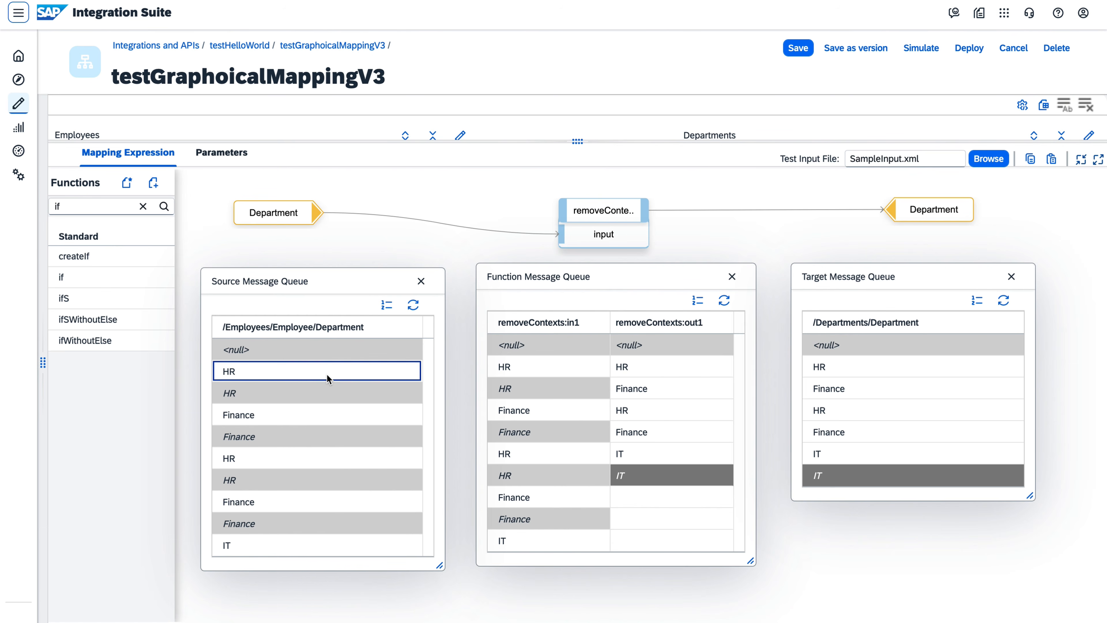
click(318, 406)
click(311, 457)
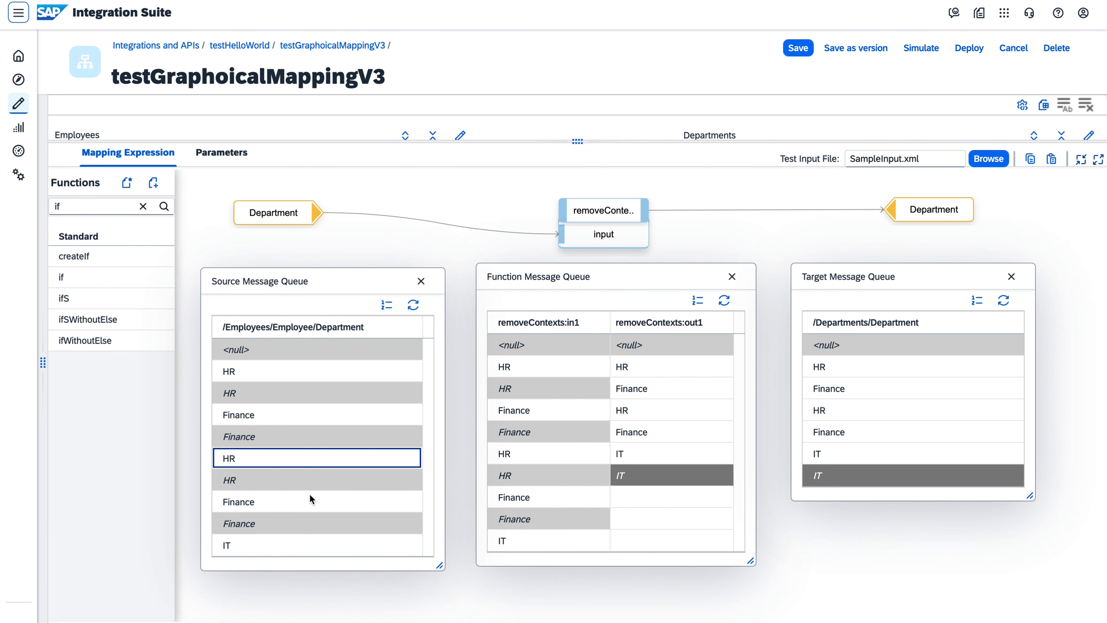
click(309, 497)
scroll(308, 497, down, 1)
click(301, 521)
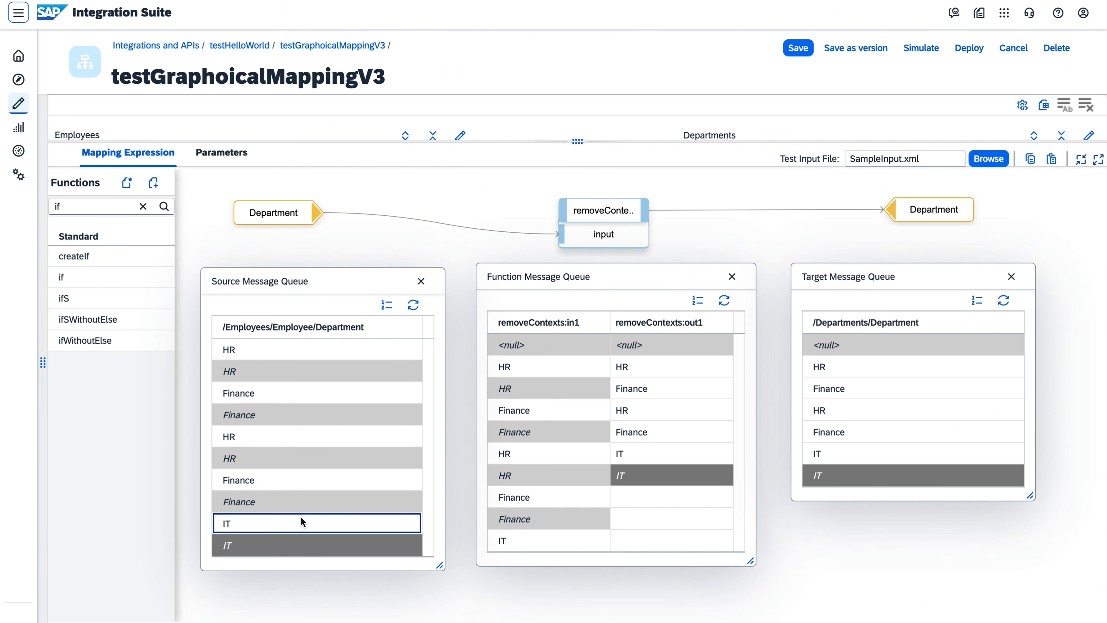
scroll(301, 516, up, 1)
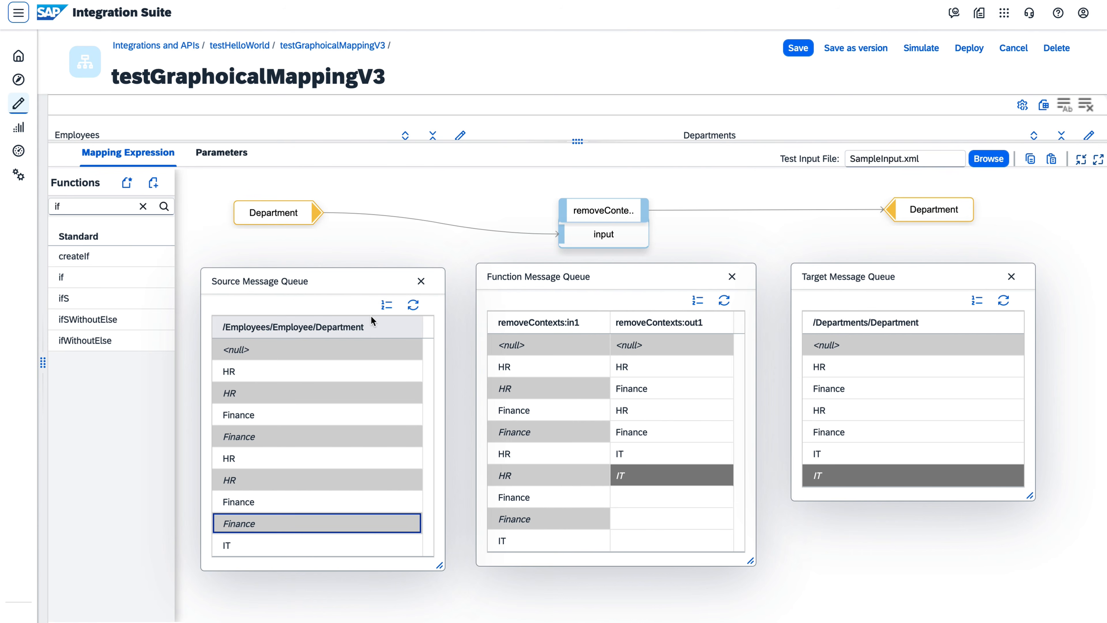
Show serial numbers for the rows of the source message queue
click(387, 304)
click(302, 281)
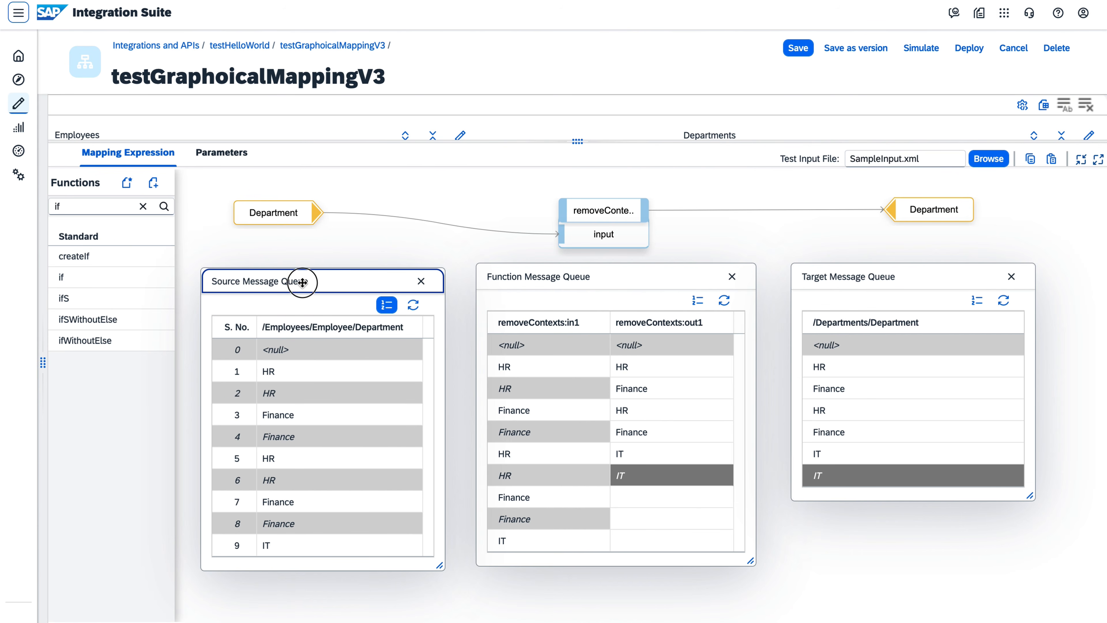
drag(302, 282, 269, 272)
Examine the numbered source queue row by row, distinguishing the department values from the shaded context changes
click(275, 348)
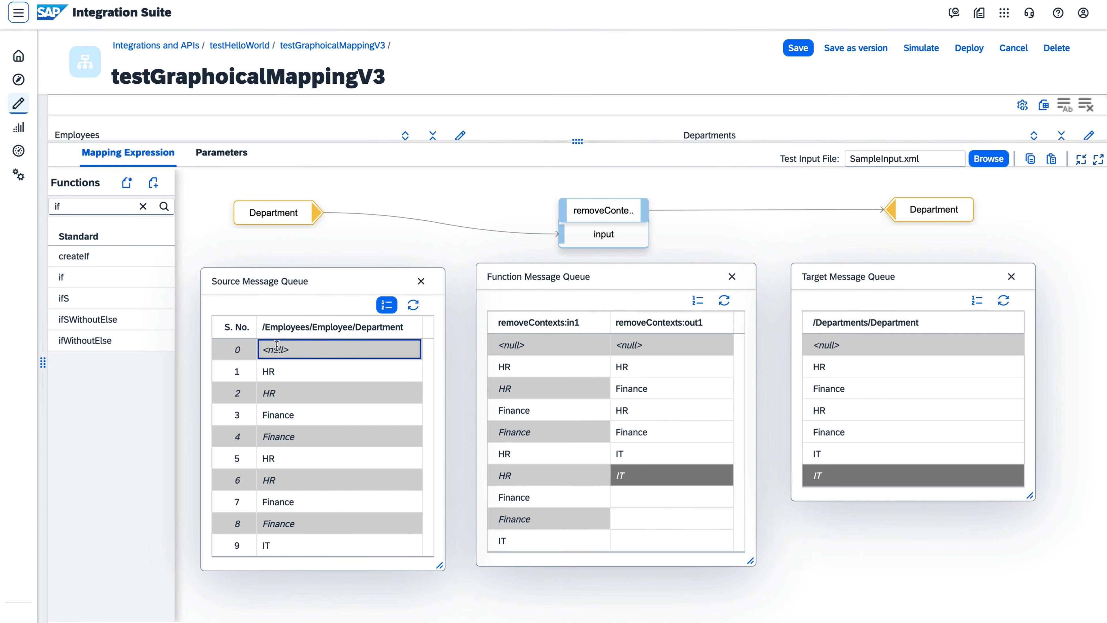
click(240, 350)
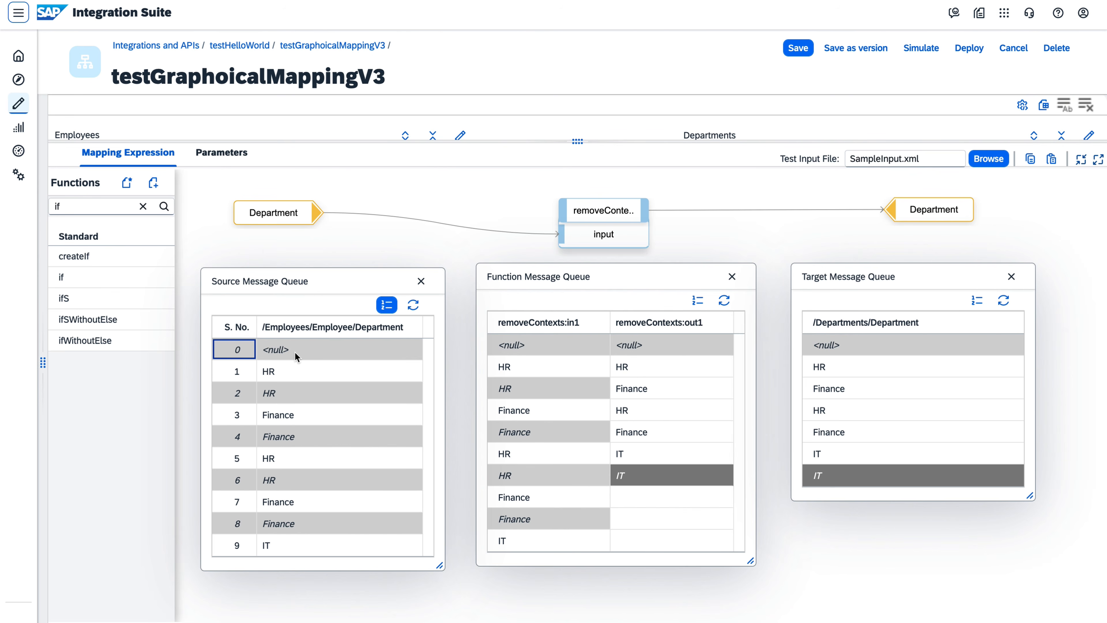
click(293, 371)
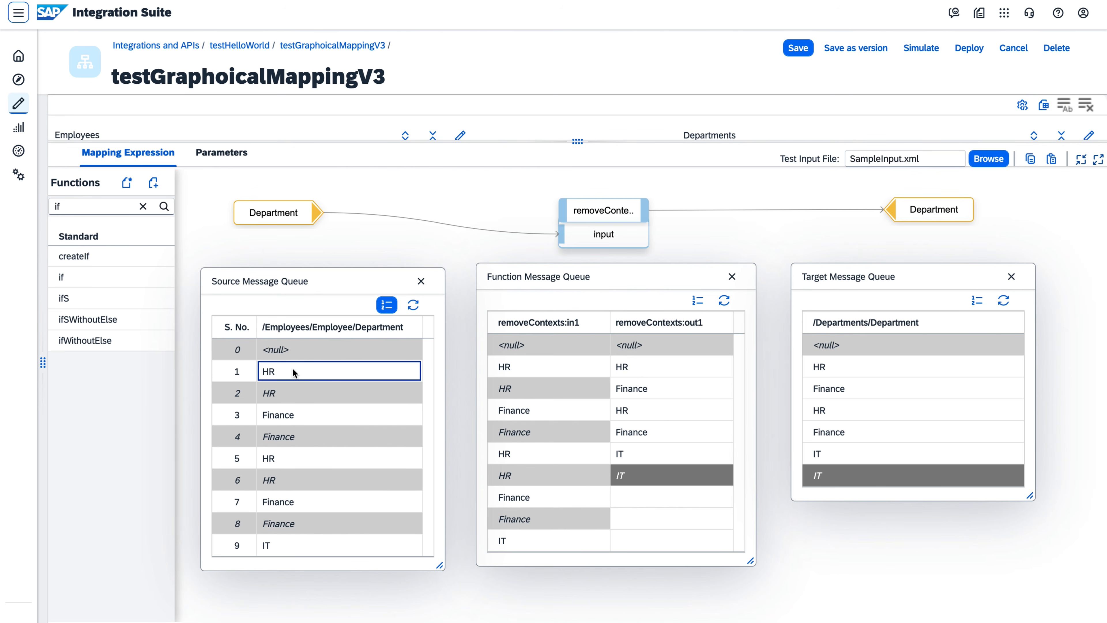
click(291, 393)
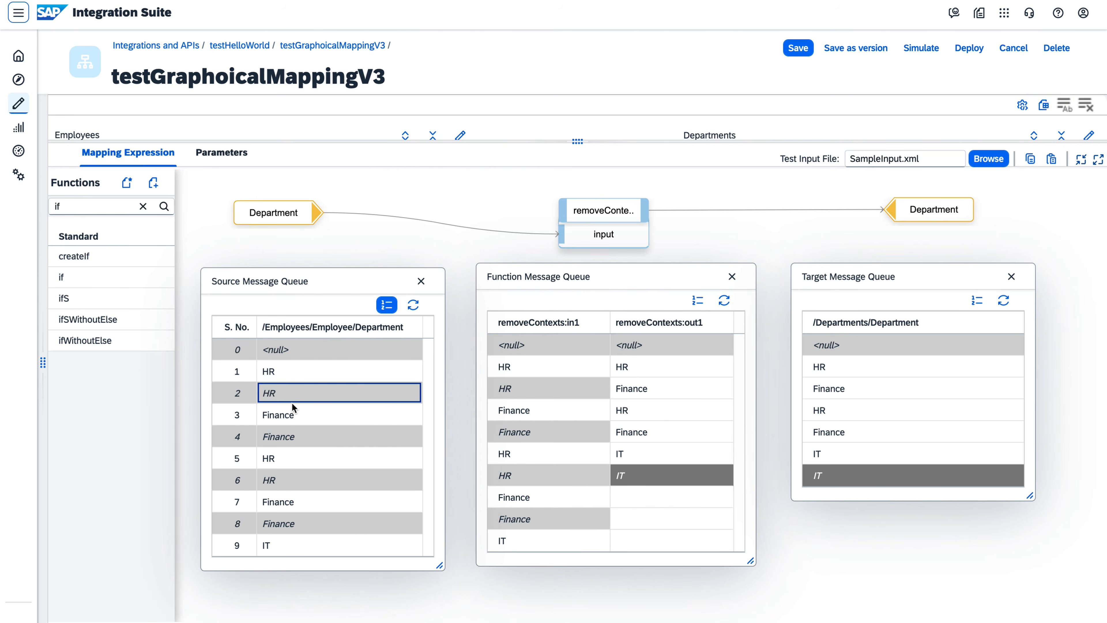
click(292, 413)
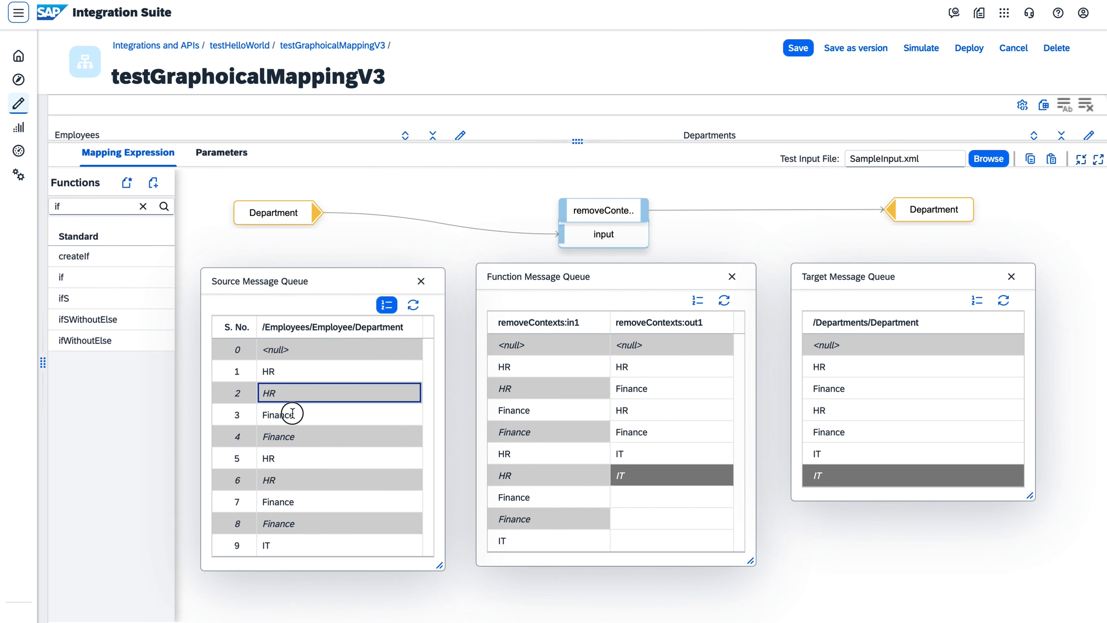
click(298, 438)
click(298, 462)
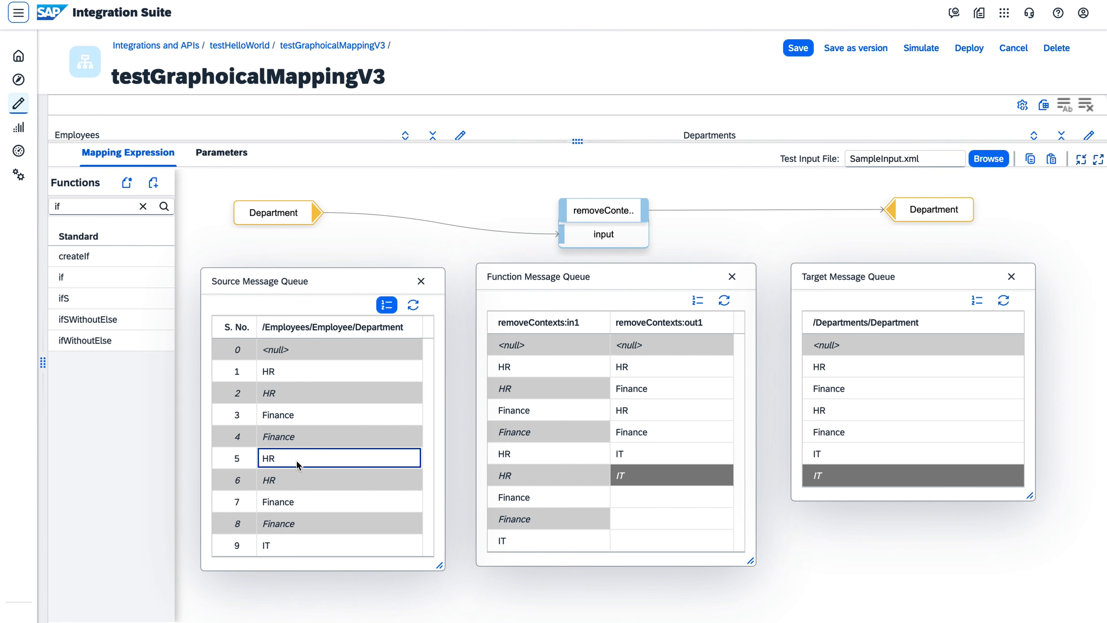
click(298, 482)
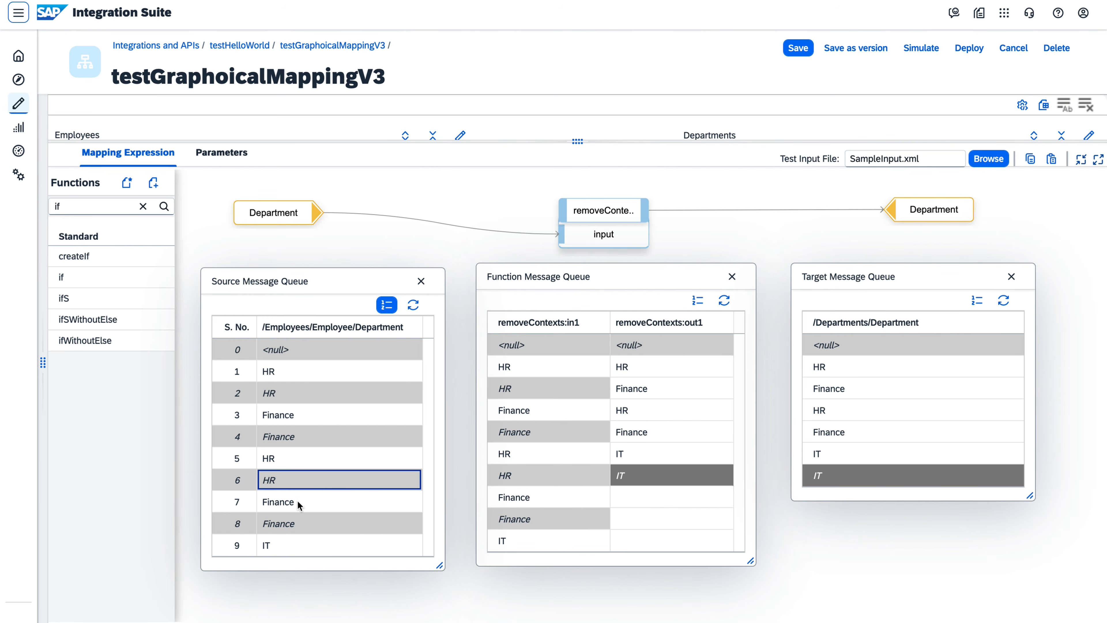
click(299, 503)
scroll(299, 504, down, 1)
click(299, 504)
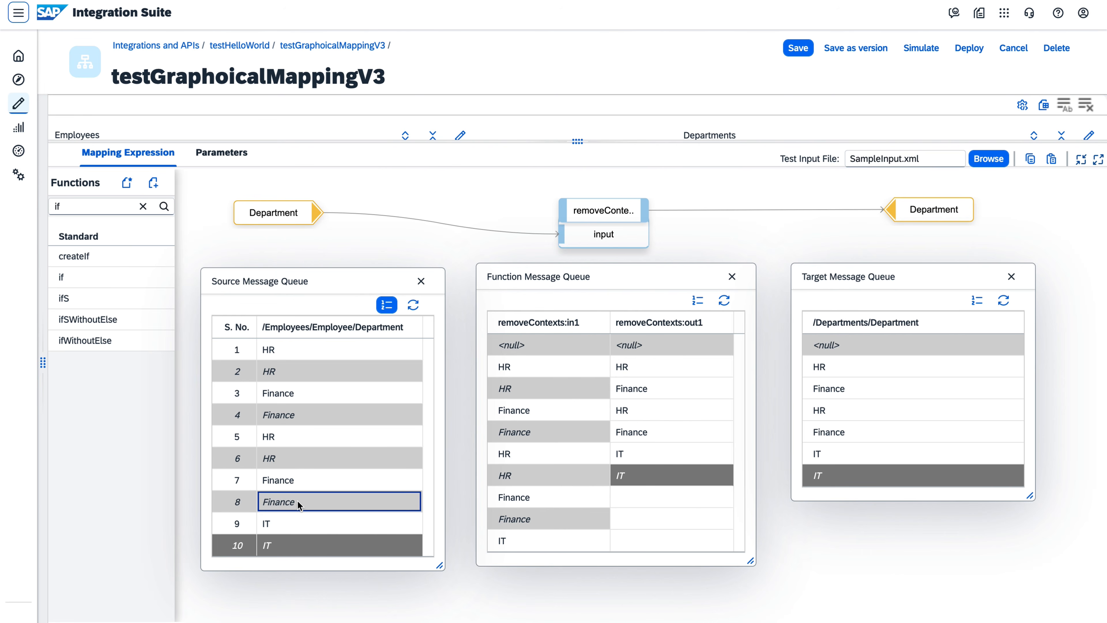
click(299, 522)
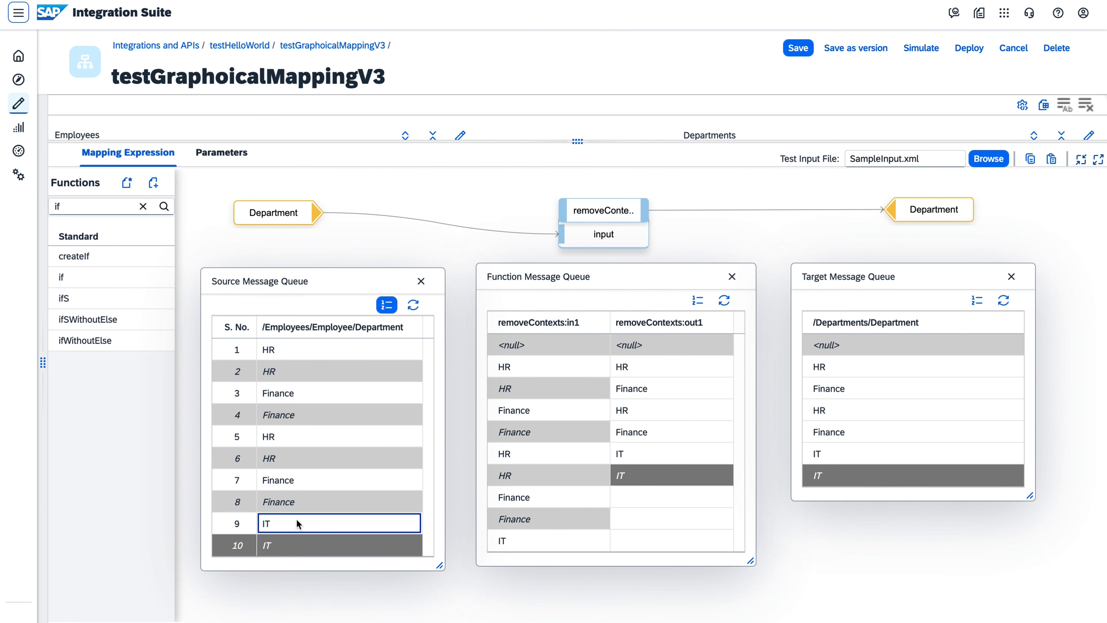
click(300, 542)
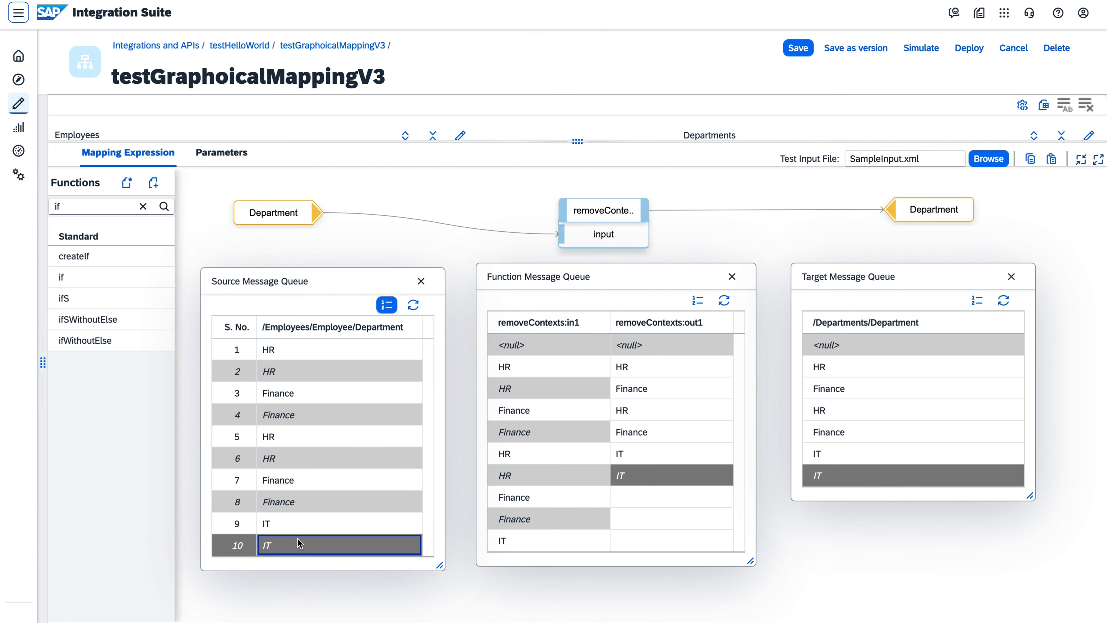
scroll(315, 462, up, 1)
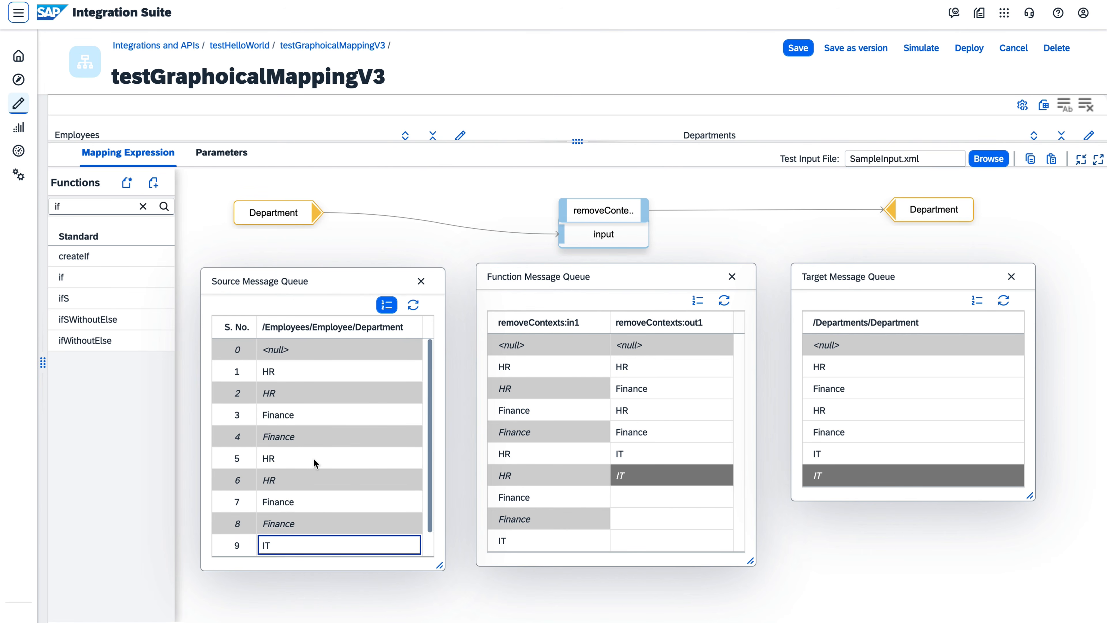
click(317, 370)
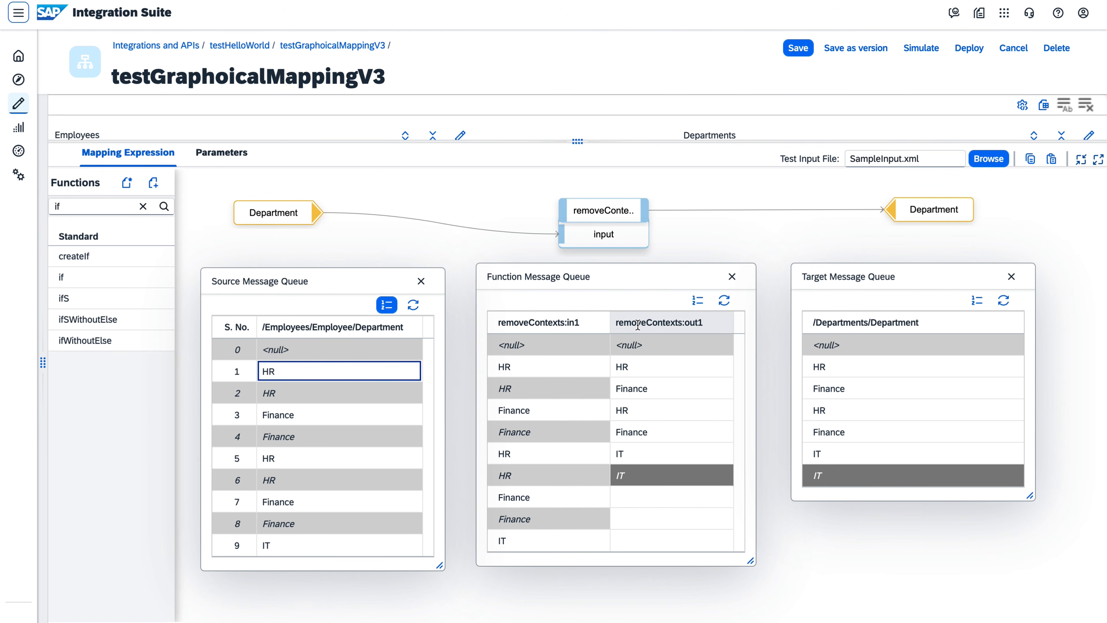
Examine the removeContexts:out1 column row by row to see how values and context boundaries leave the function
click(638, 368)
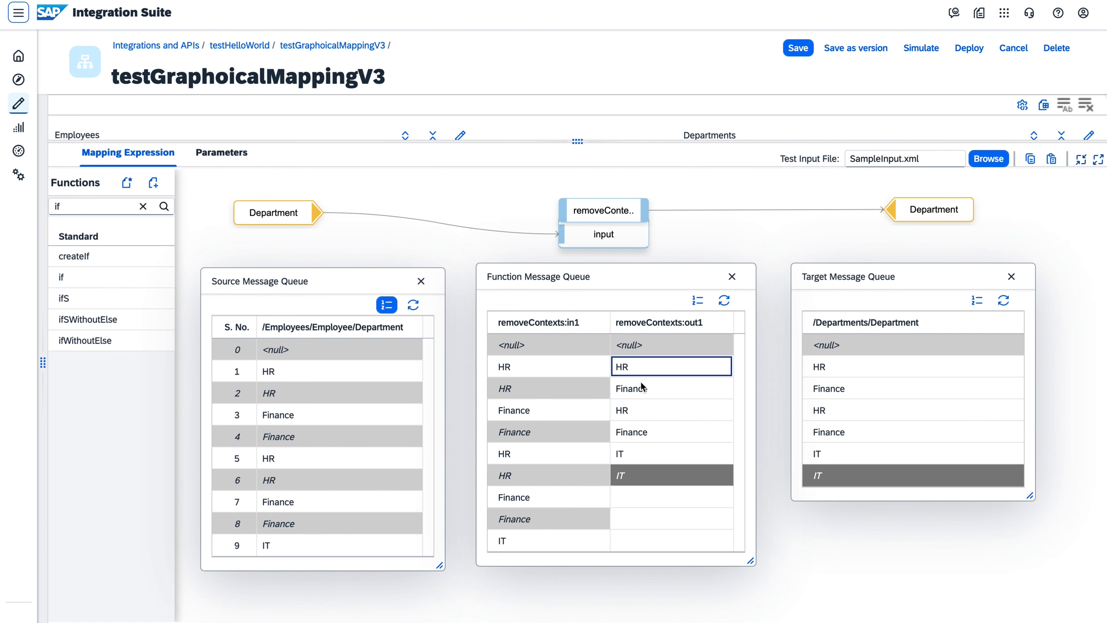
click(658, 345)
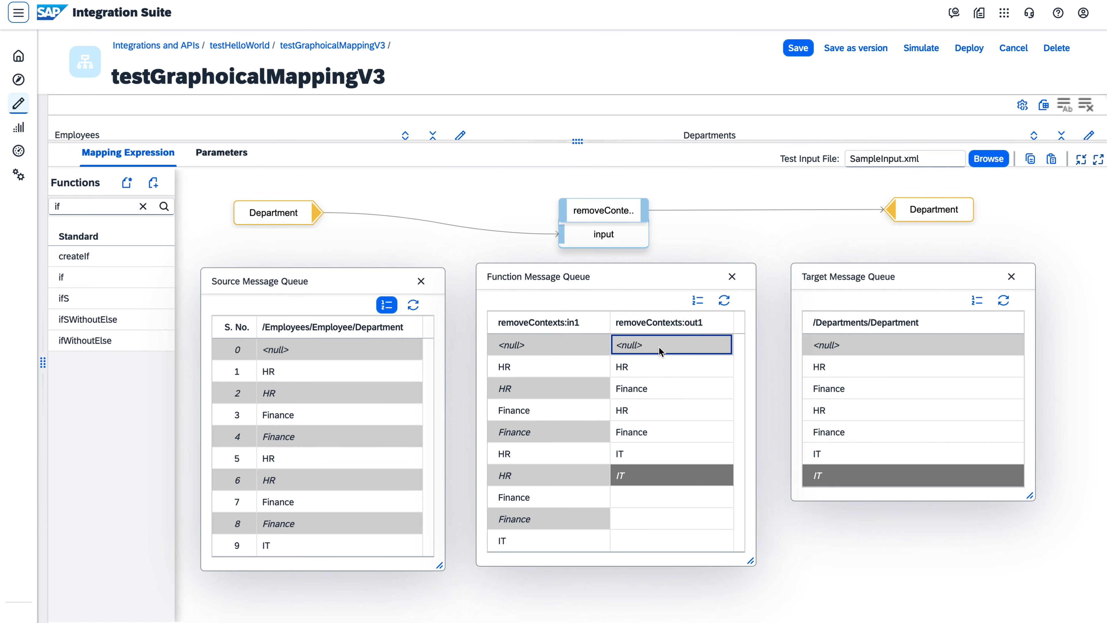
click(662, 371)
click(662, 394)
click(660, 414)
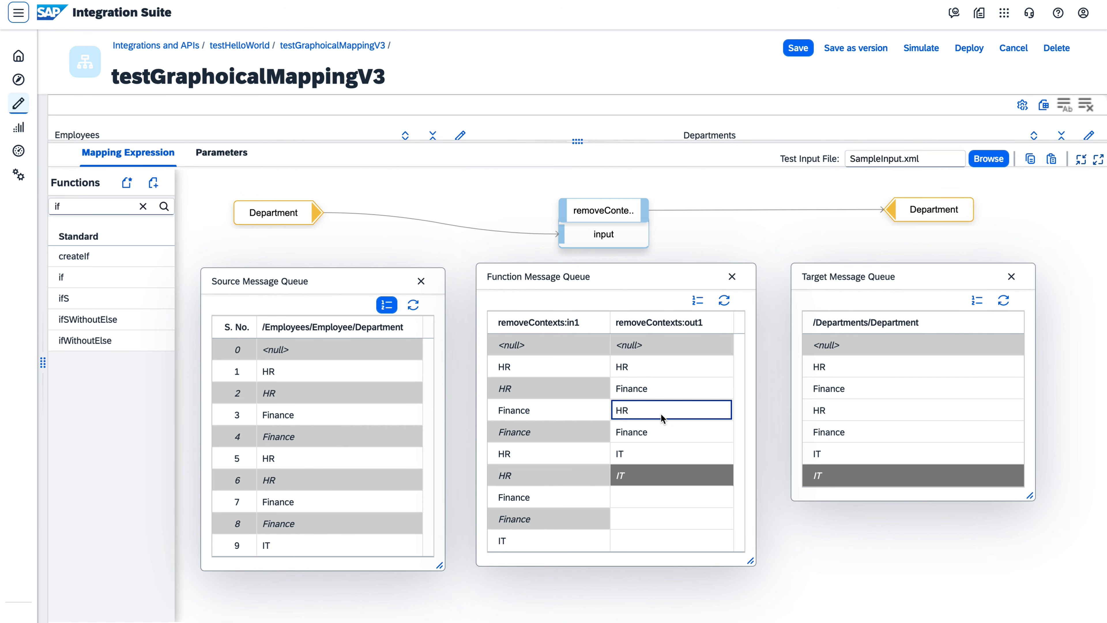
click(660, 432)
click(660, 448)
click(664, 478)
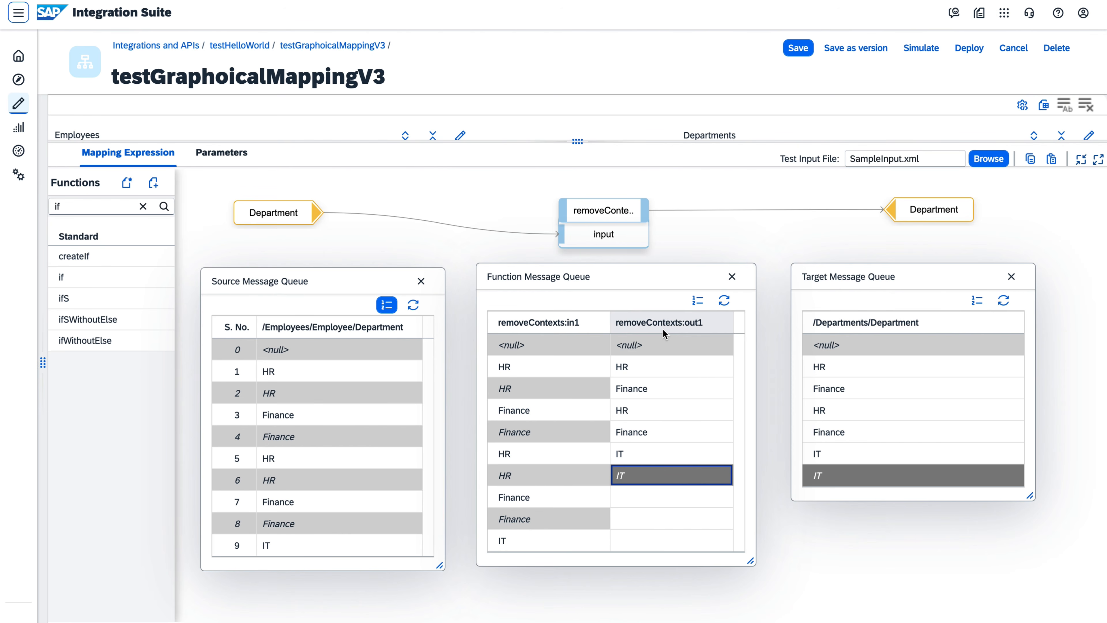
click(658, 370)
click(658, 349)
click(658, 370)
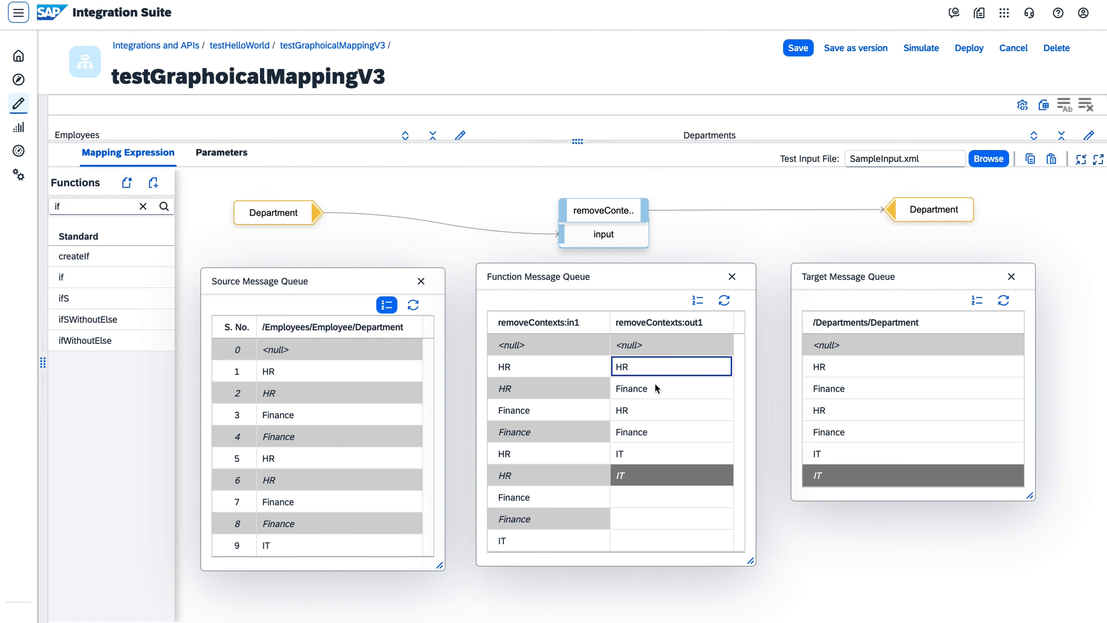
click(658, 389)
click(658, 411)
click(657, 431)
click(656, 453)
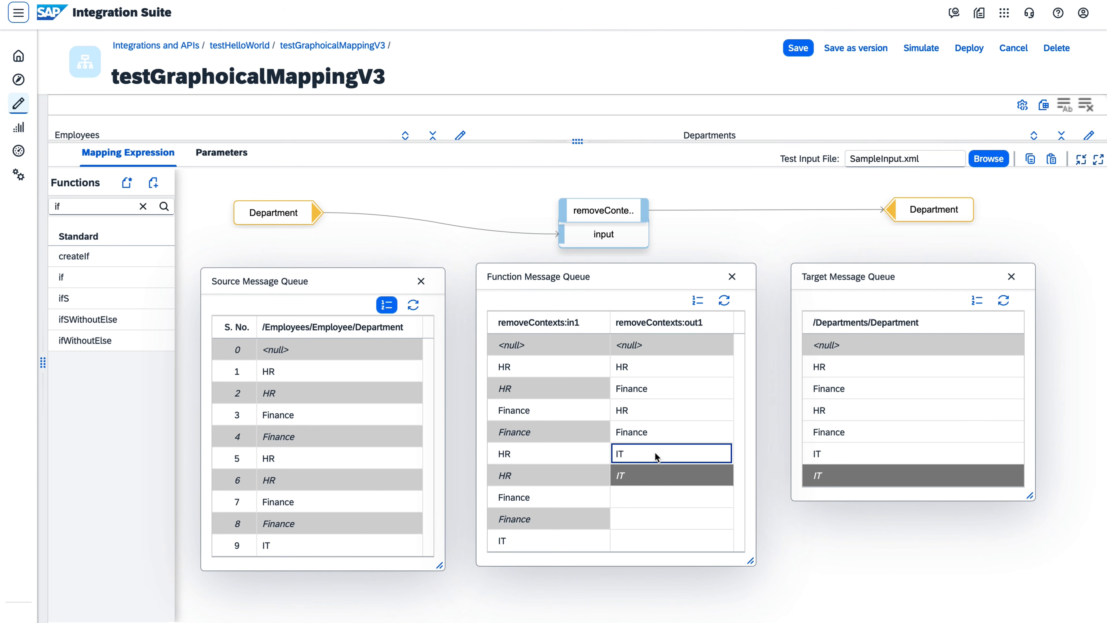
click(657, 471)
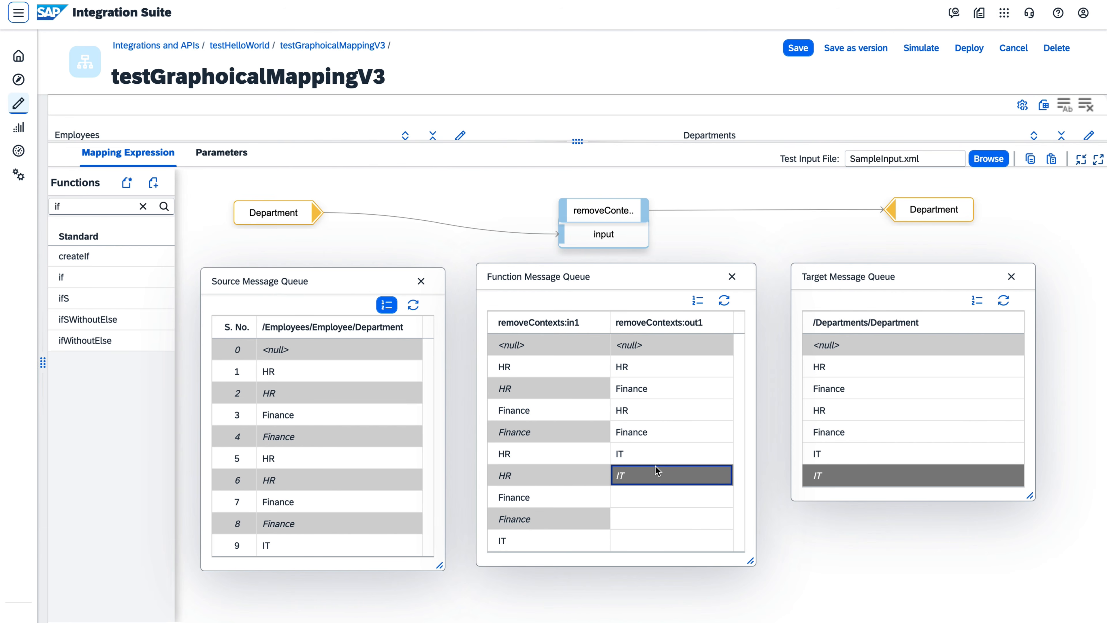
Examine the department values in the target message queue row by row, from the first HR entry to the last IT entry
click(874, 281)
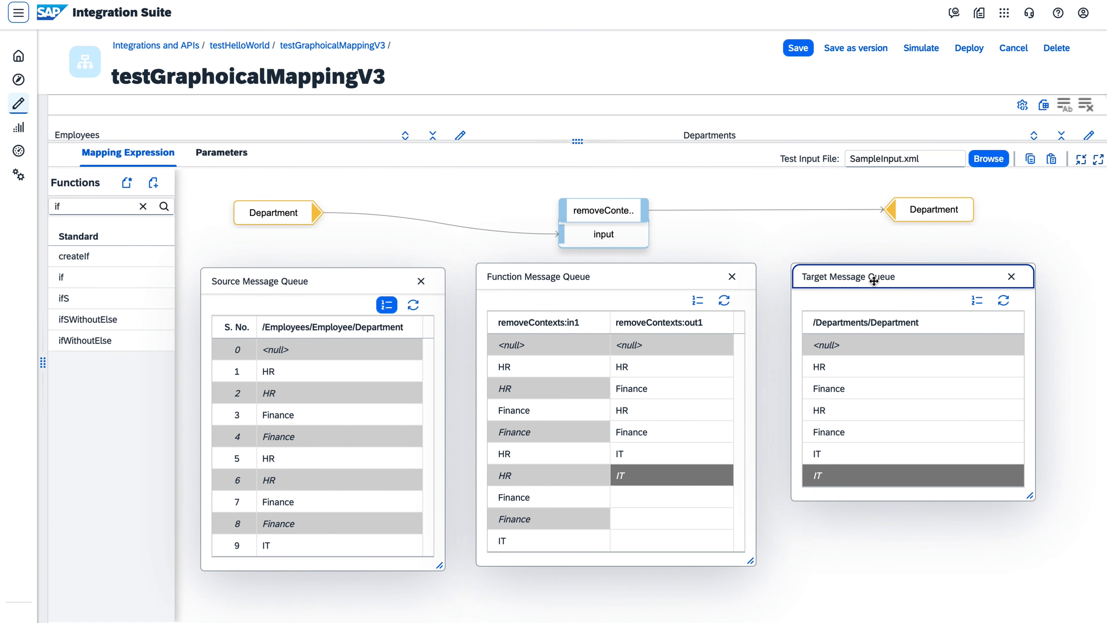
click(861, 370)
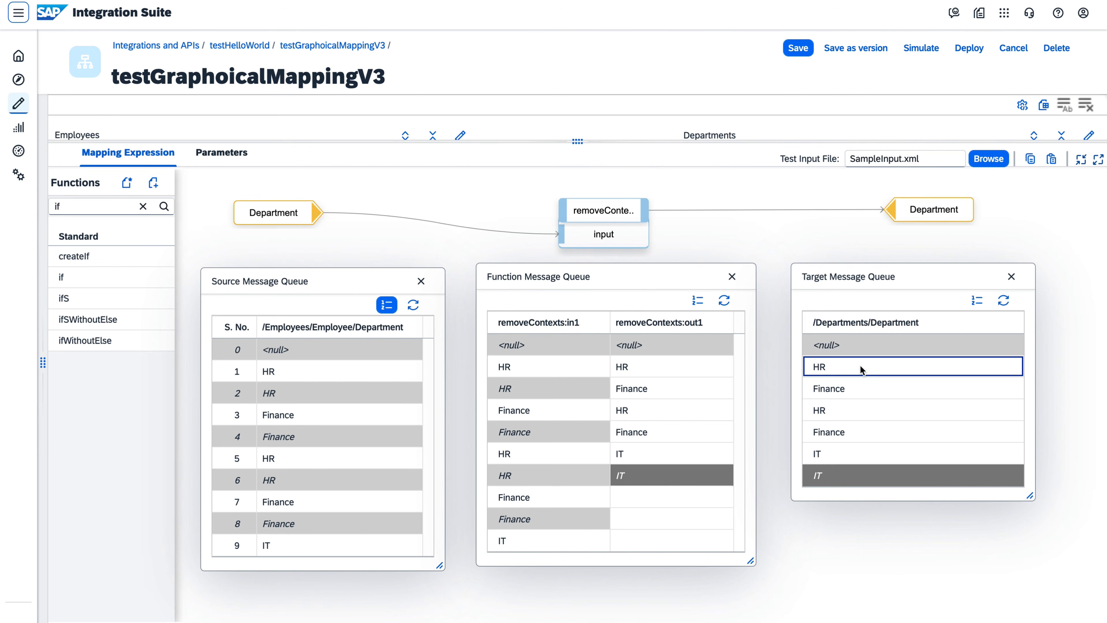
click(858, 390)
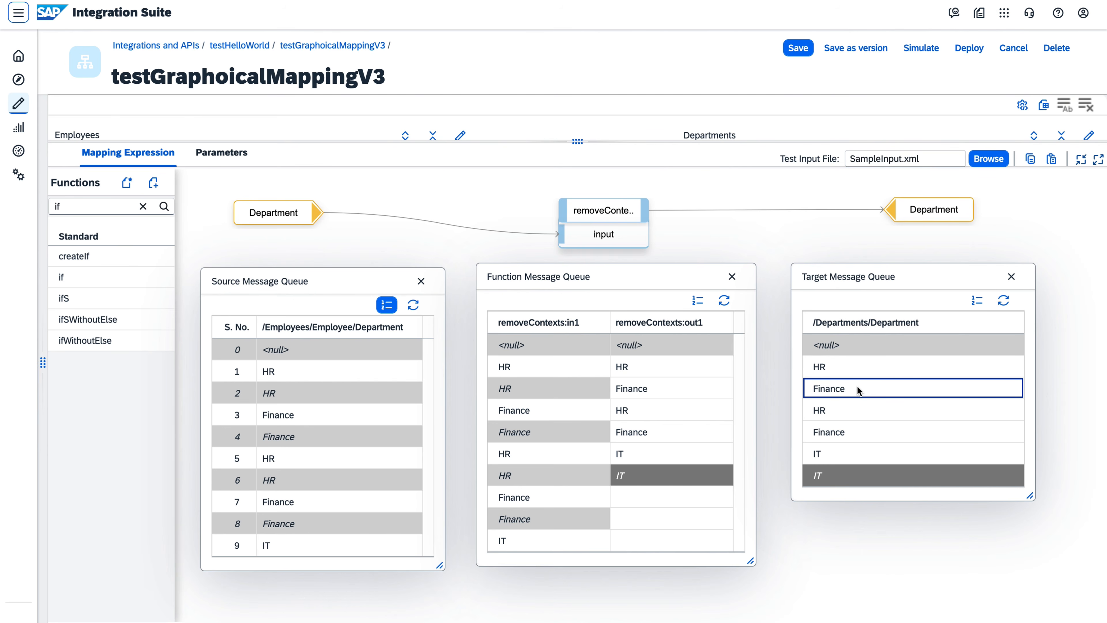
click(857, 409)
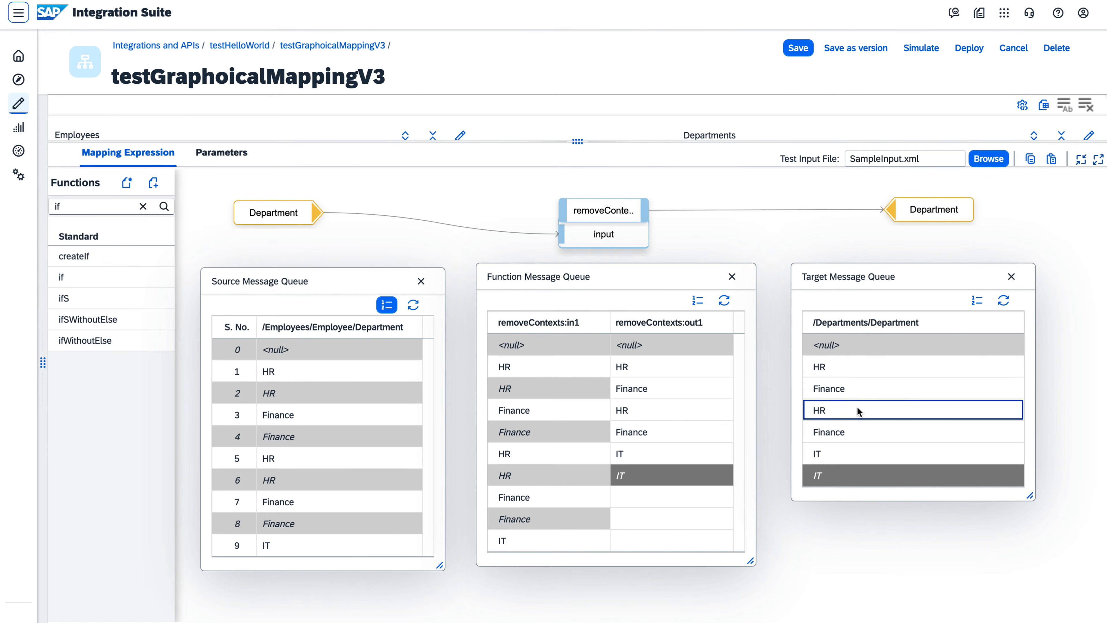
click(858, 437)
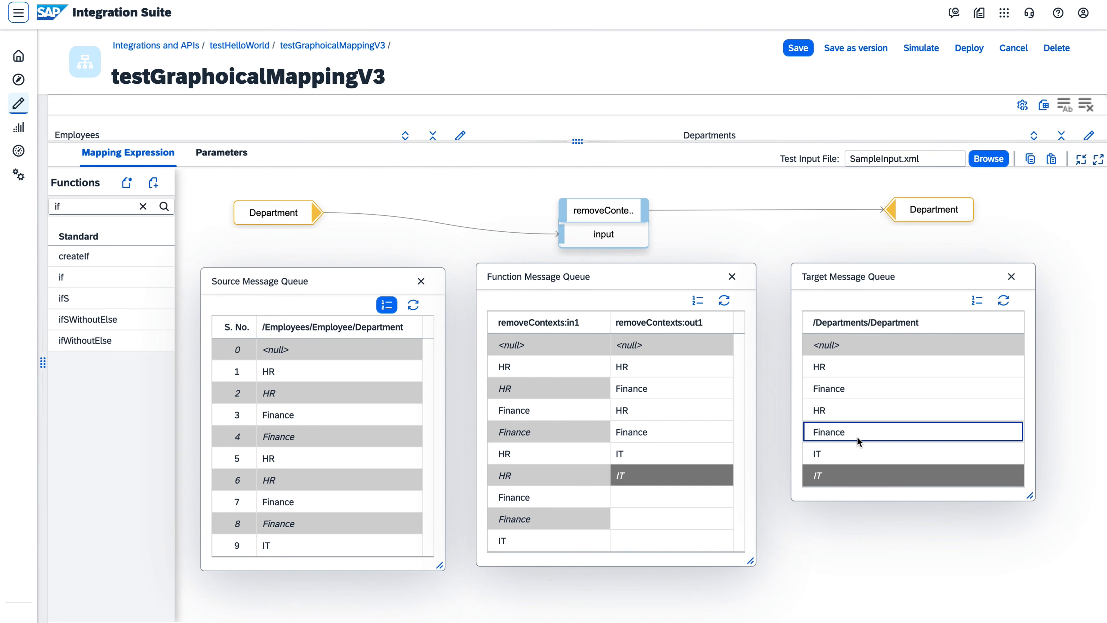
click(856, 453)
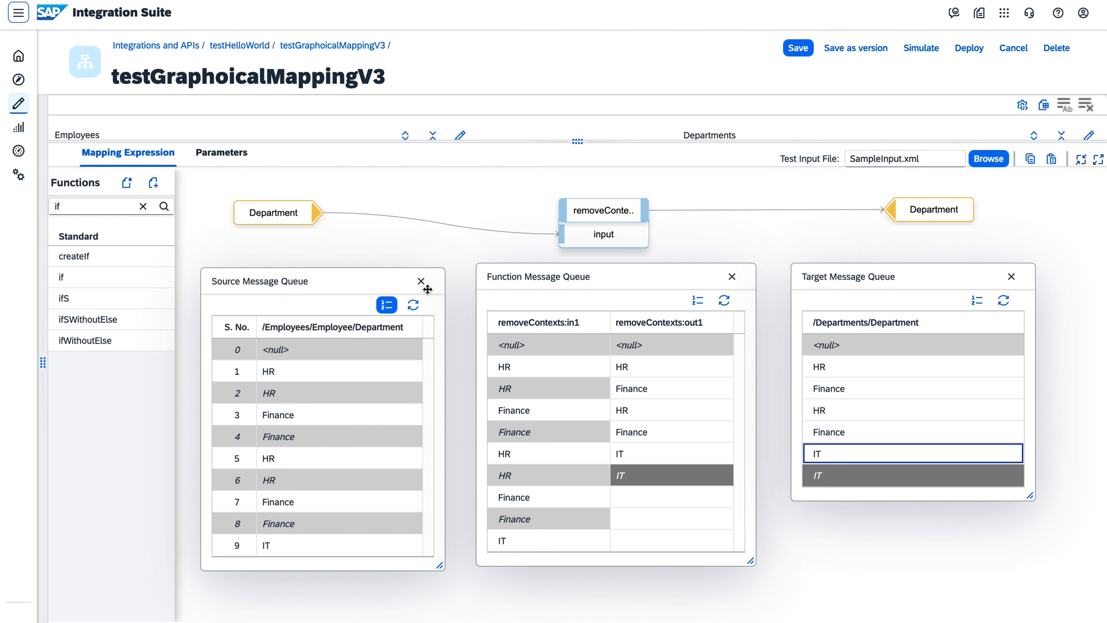
Close the source, function and target message queues of the Department mapping
click(420, 282)
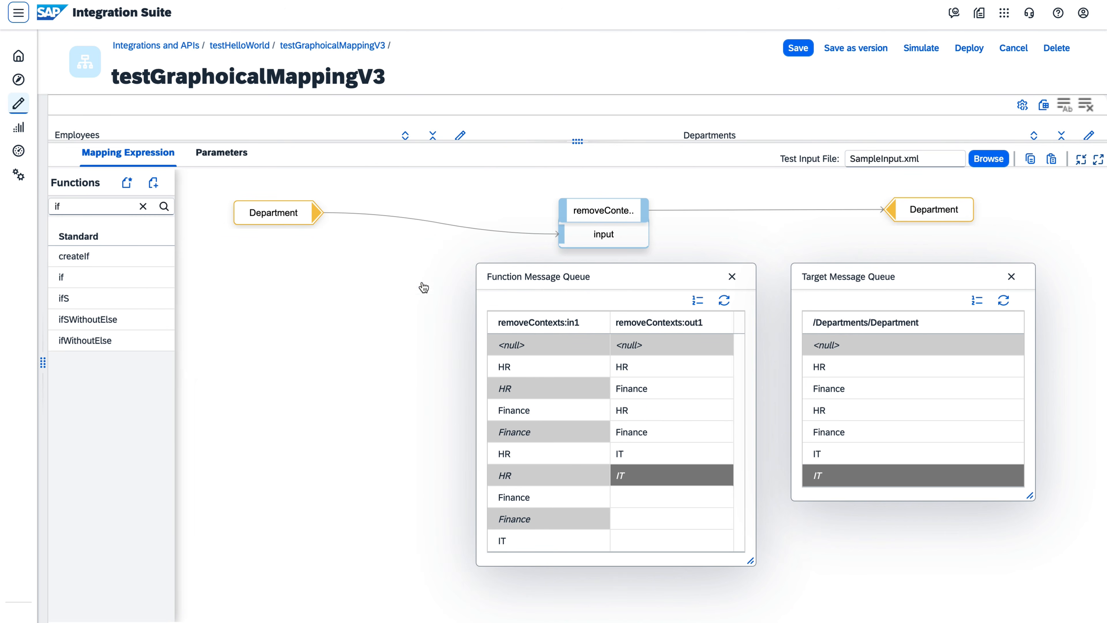
click(732, 276)
click(1010, 277)
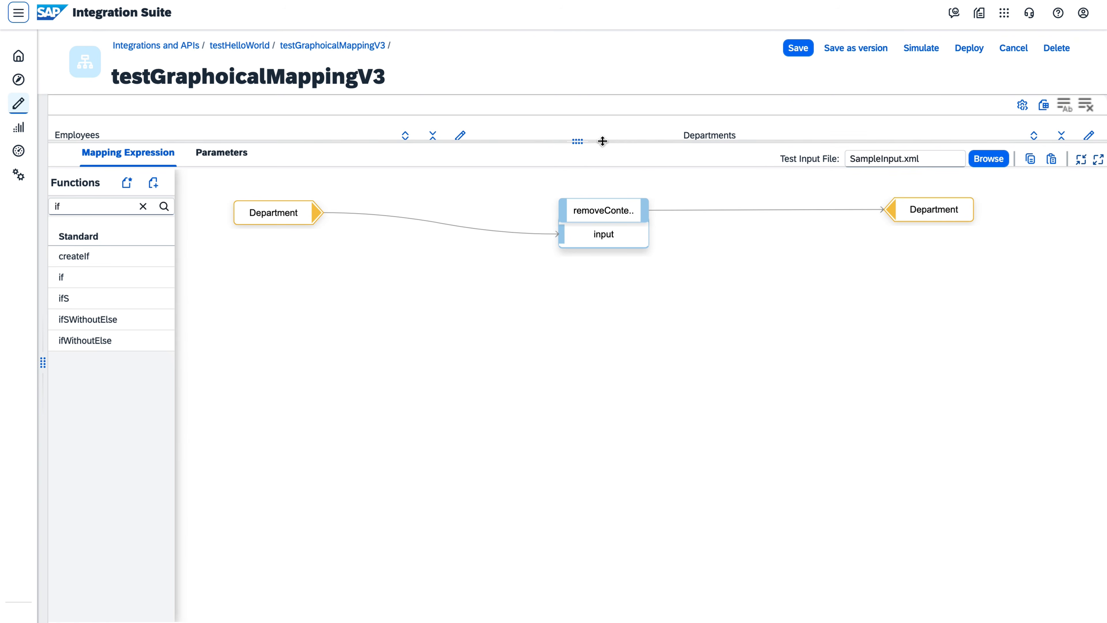
Show the mapping expression of the target Name field under Employee, with more room for the expression area
drag(602, 141, 614, 362)
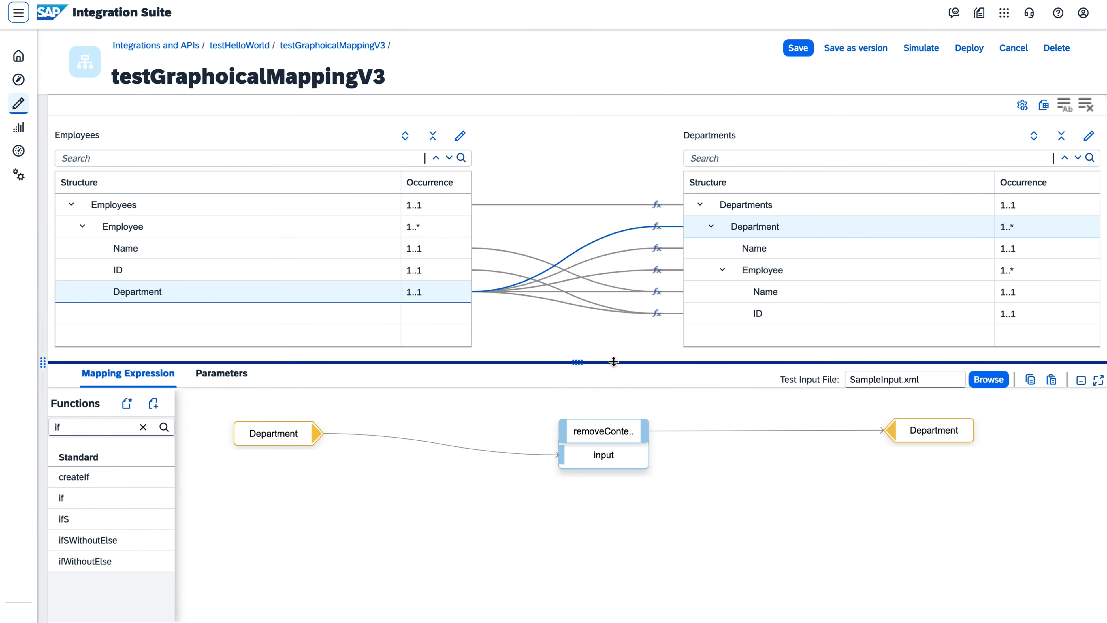
click(750, 299)
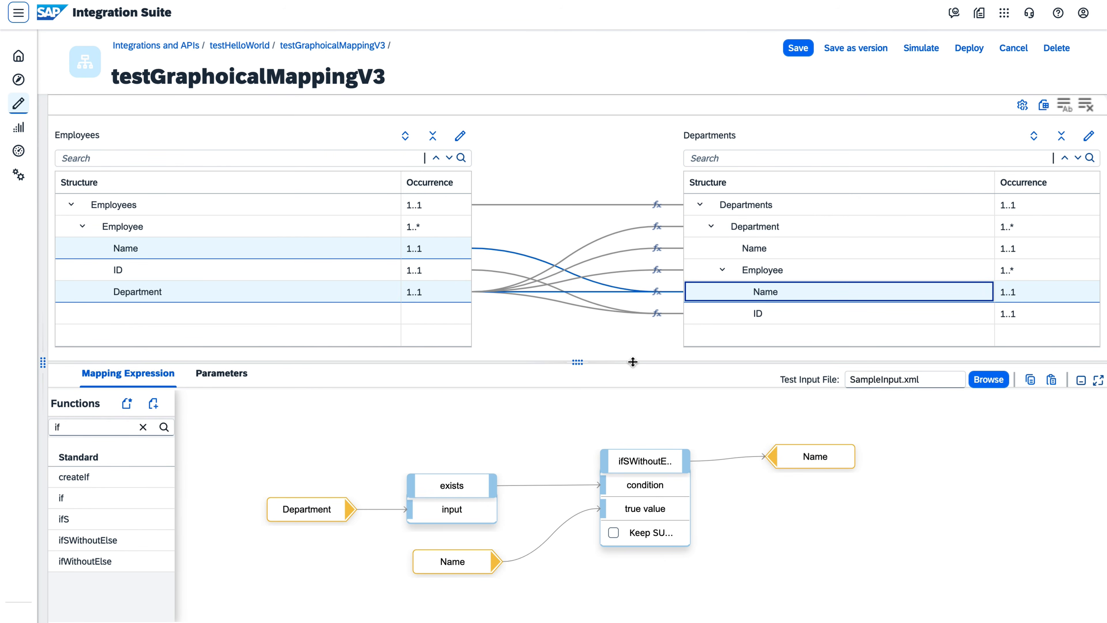
drag(608, 363, 608, 228)
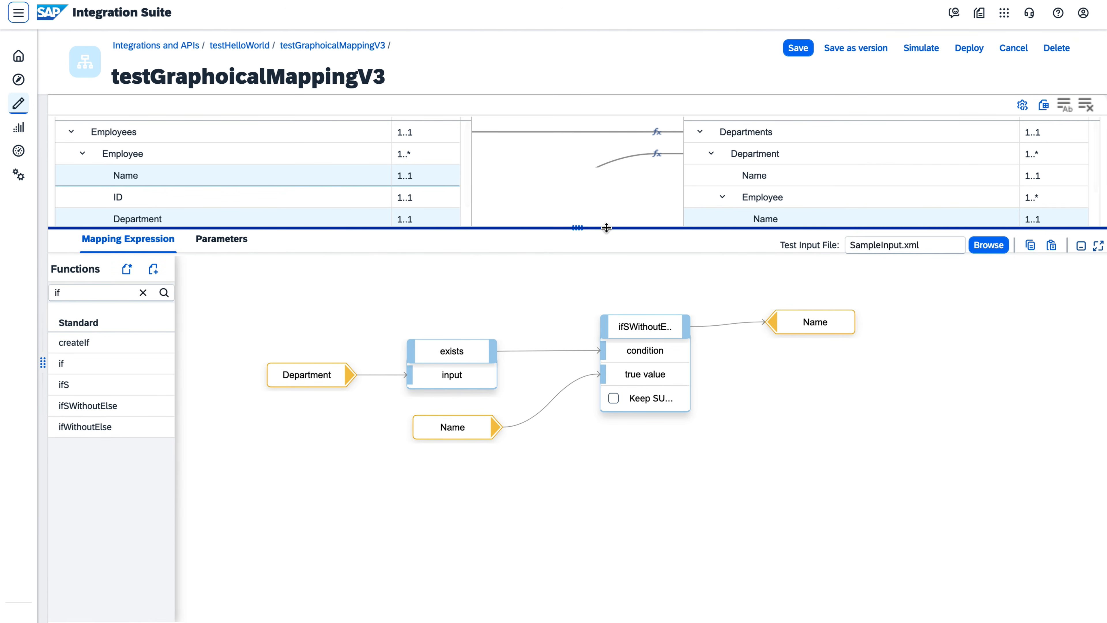
mouse_move(455, 348)
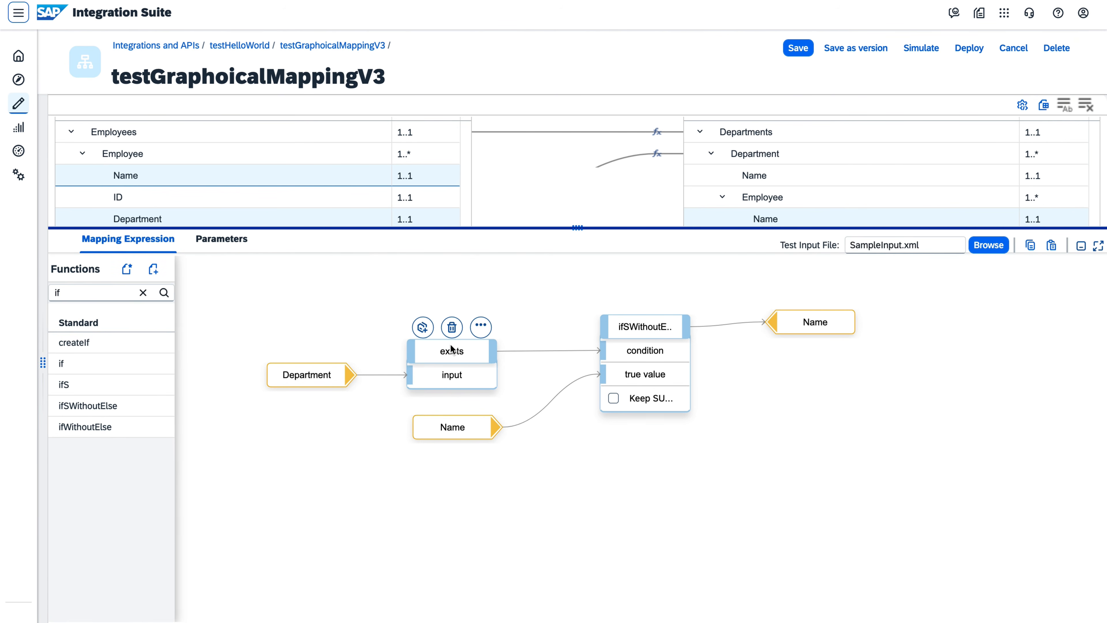
click(480, 325)
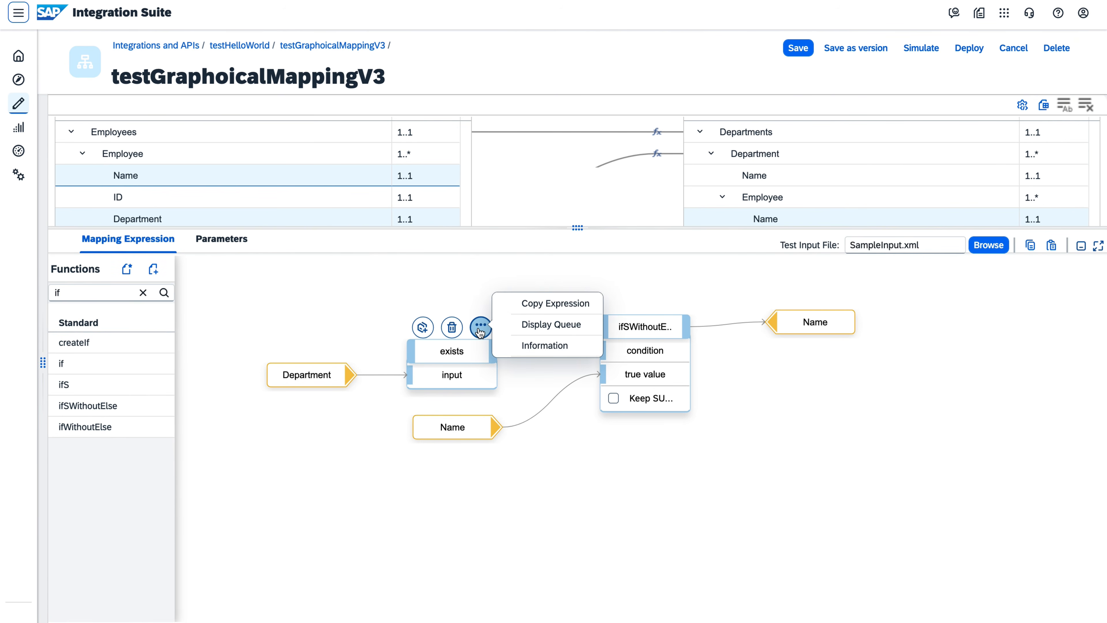
click(520, 325)
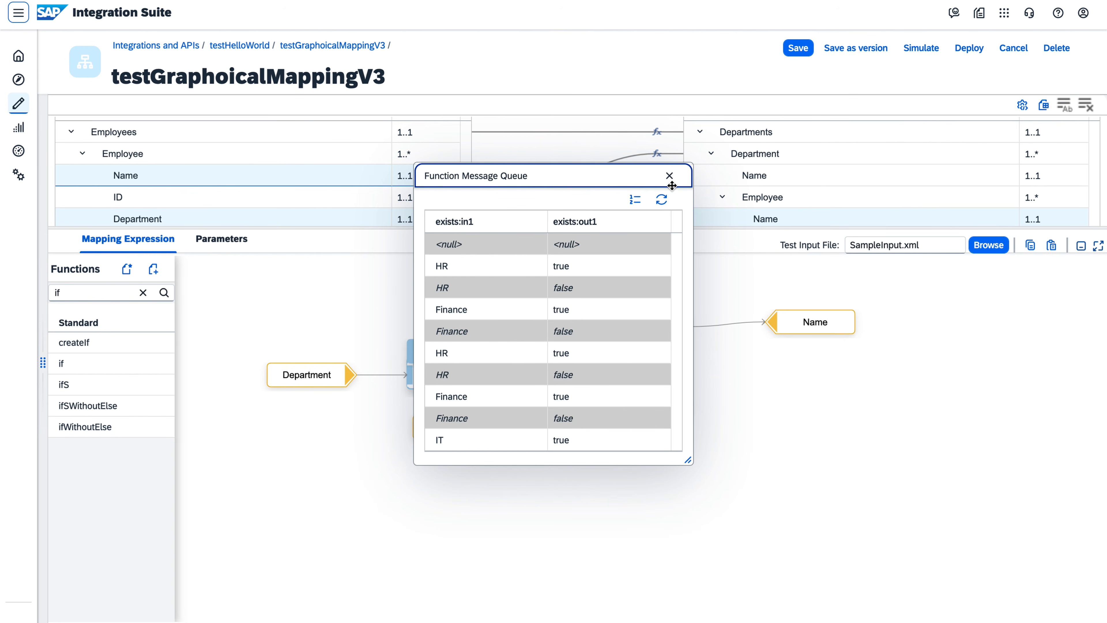
click(670, 177)
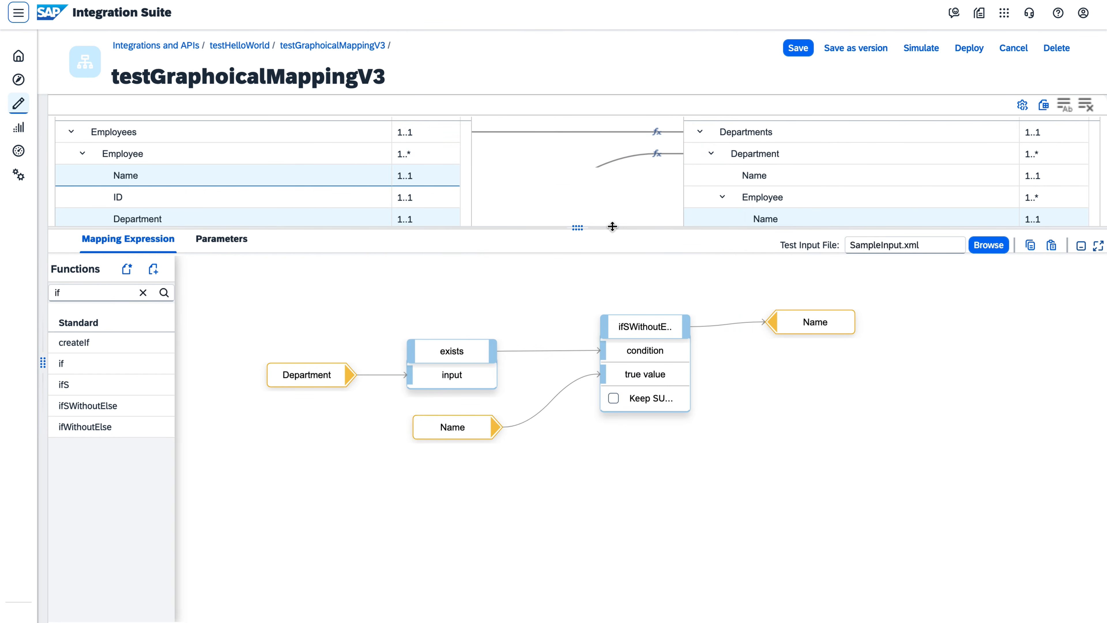
Display the source message queue of the Department node and place it below that node in the enlarged expression area
drag(612, 226, 616, 104)
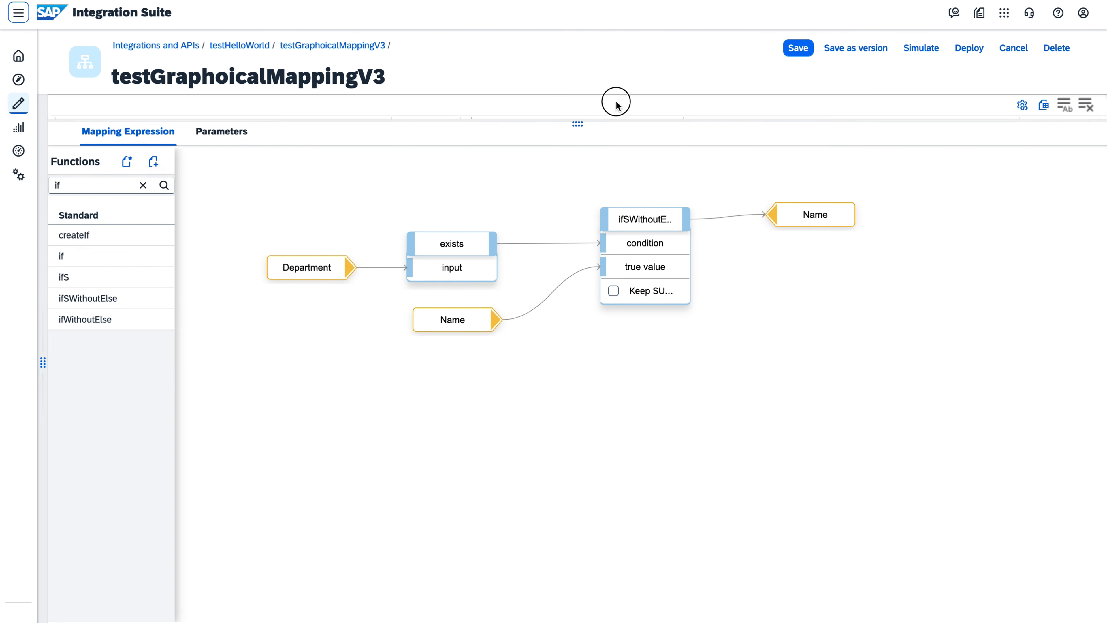
click(309, 268)
click(335, 240)
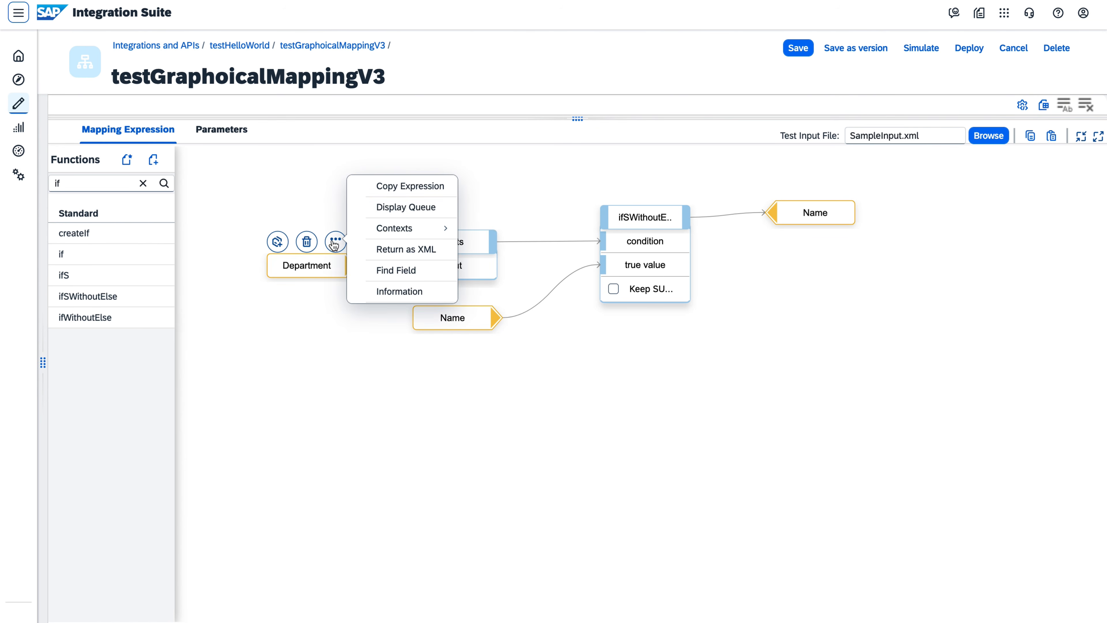
click(407, 217)
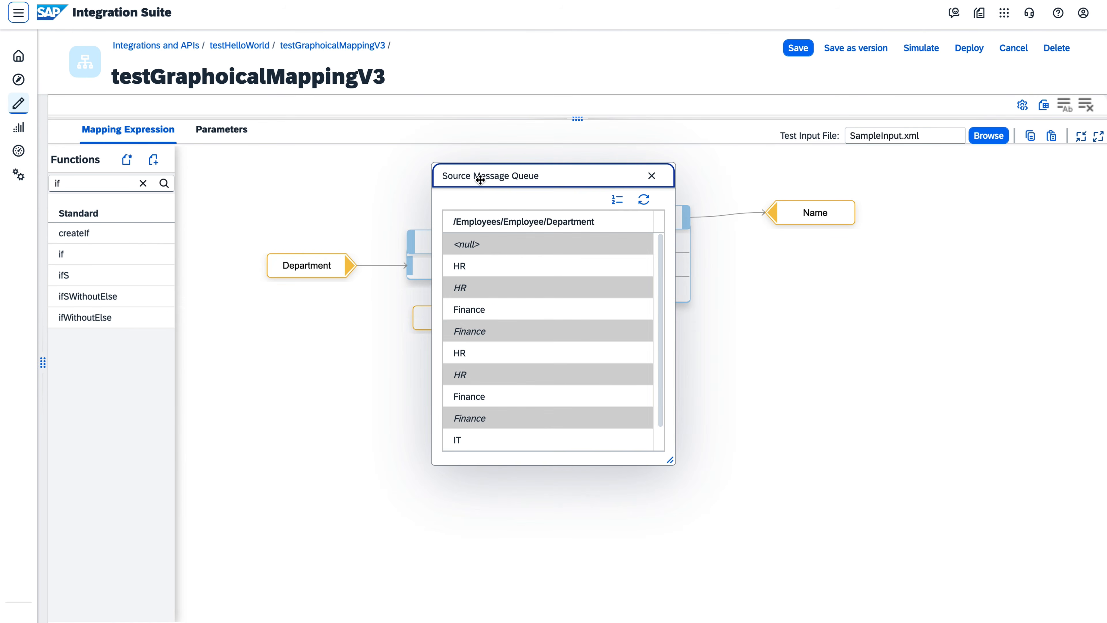
drag(479, 176, 420, 251)
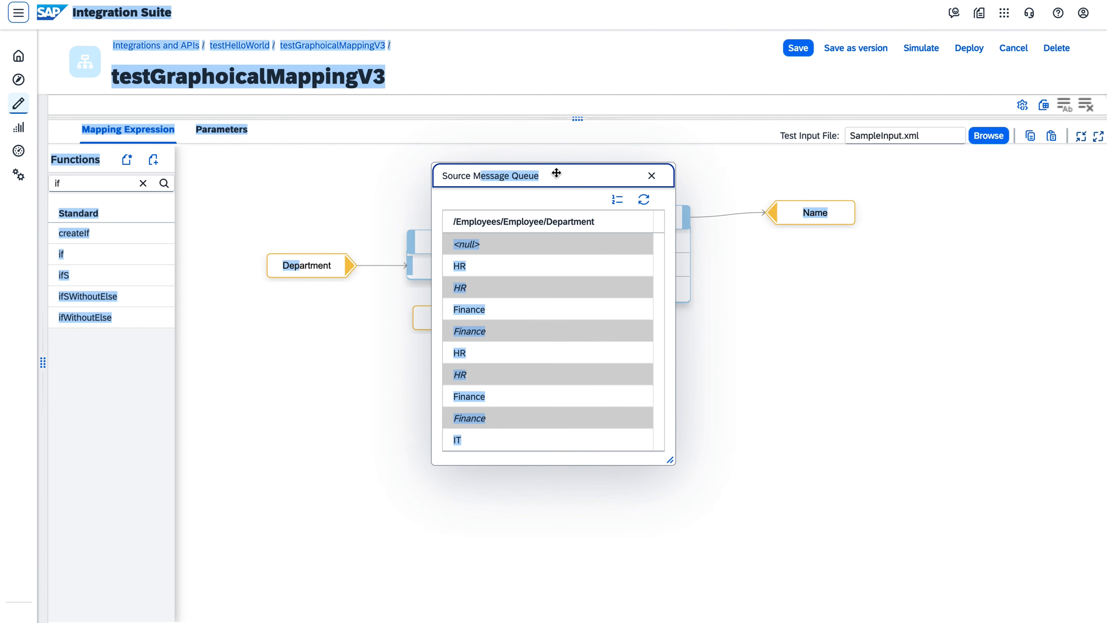
click(534, 174)
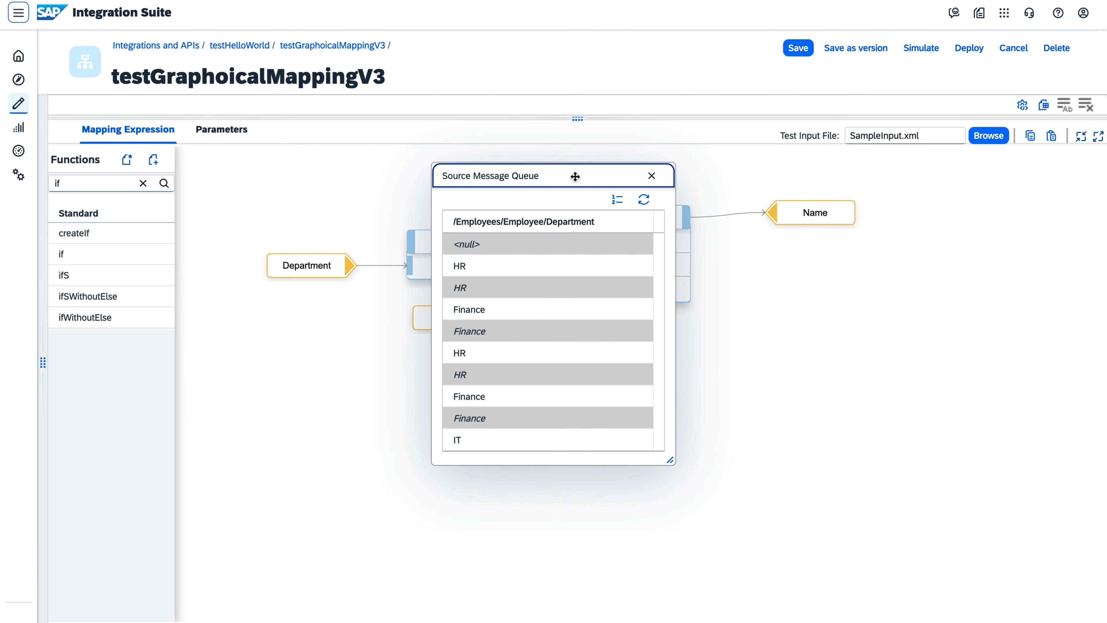
drag(573, 176, 294, 304)
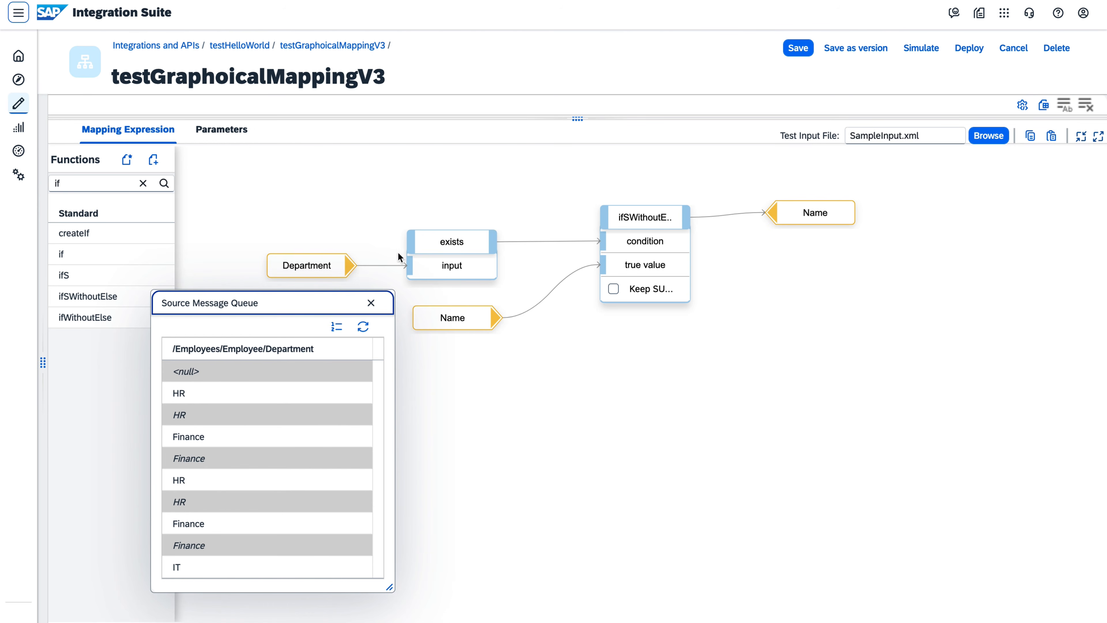
Display the function message queue of the exists function and place it beside the source message queue
click(456, 240)
click(481, 215)
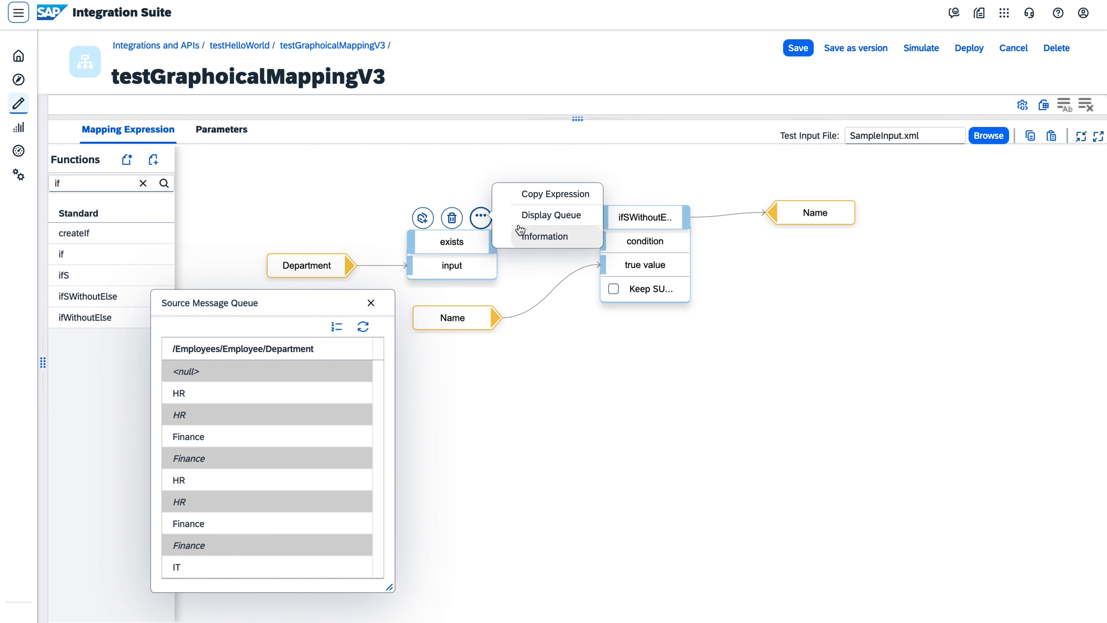
click(527, 218)
drag(556, 175, 543, 300)
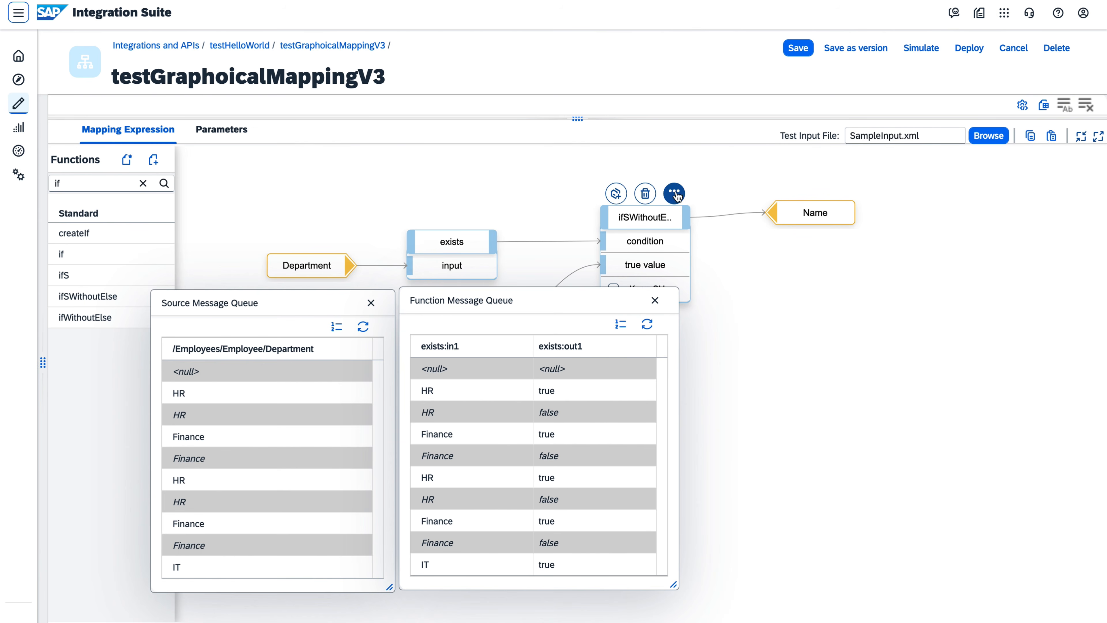
Display the function message queue of ifSWithoutElse and place it beside the exists queue
click(675, 193)
click(611, 190)
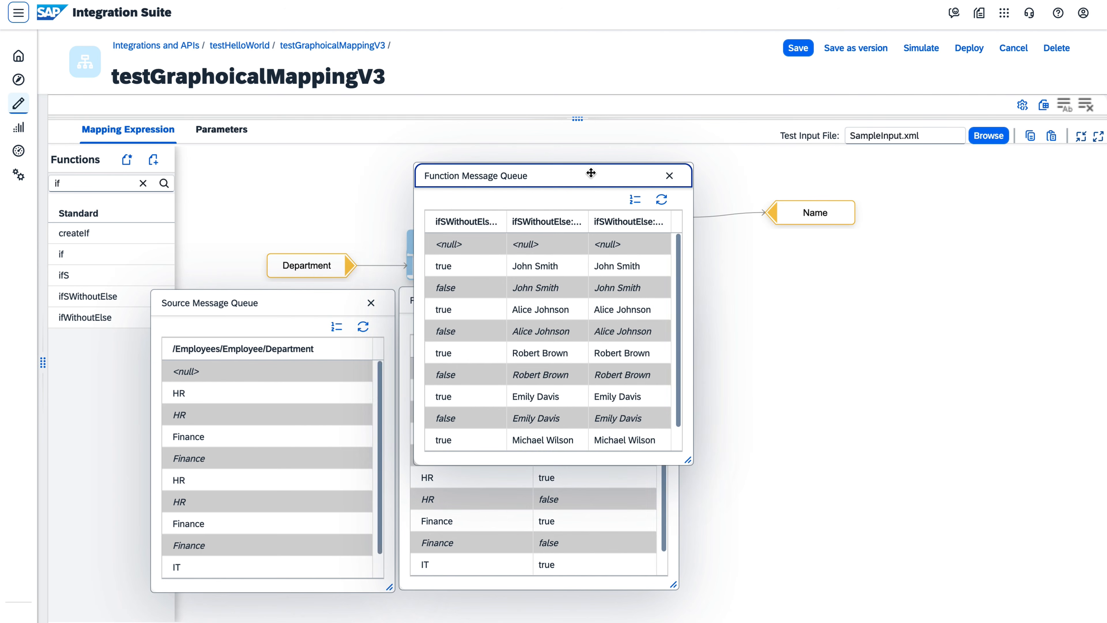
drag(586, 177, 856, 300)
Trace the first two employees' departments across the source, exists and ifSWithoutElse queues, comparing the condition with the returned name
click(229, 392)
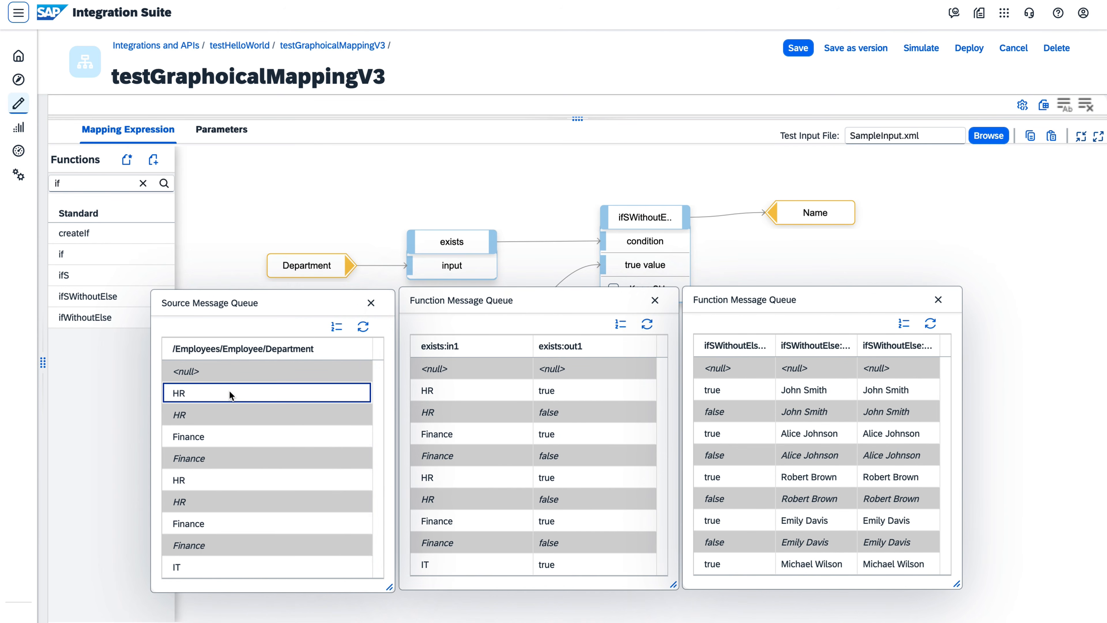
click(551, 390)
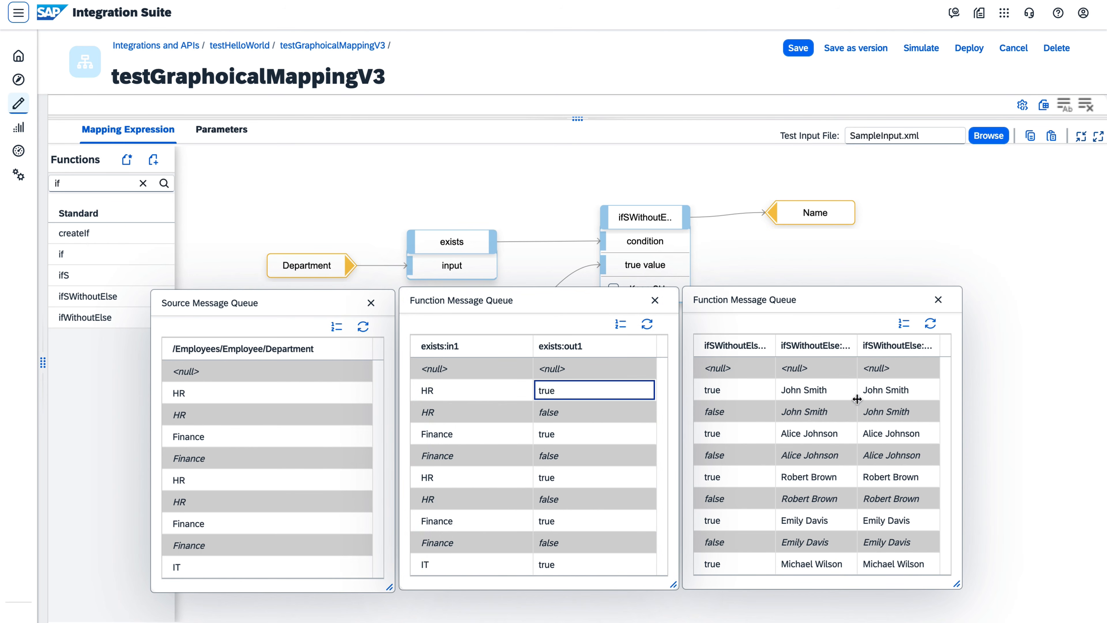
click(896, 390)
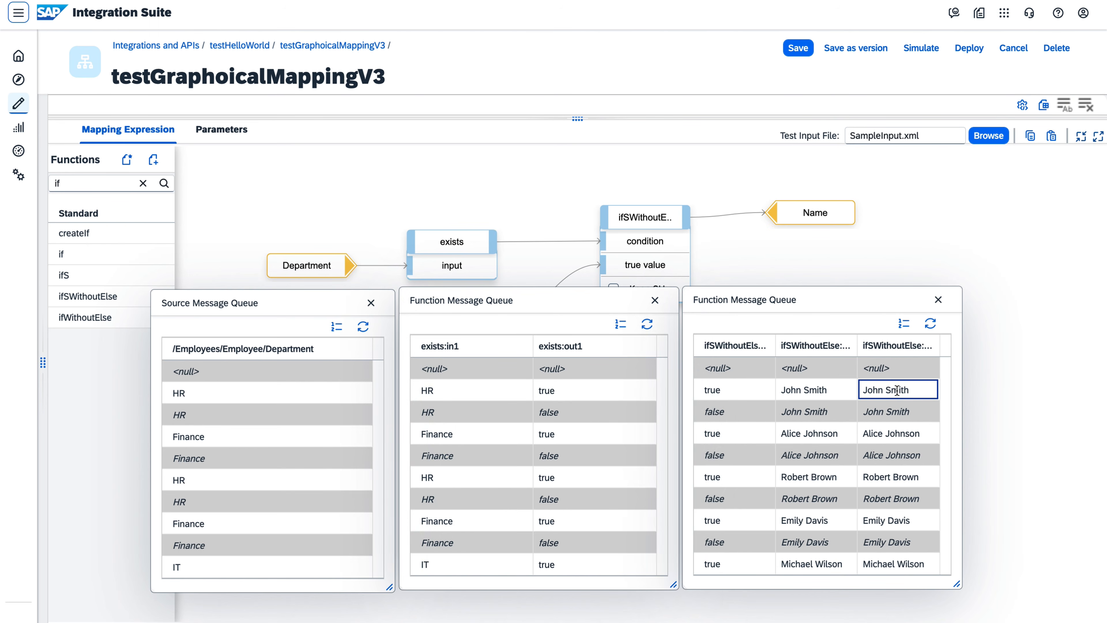
click(230, 436)
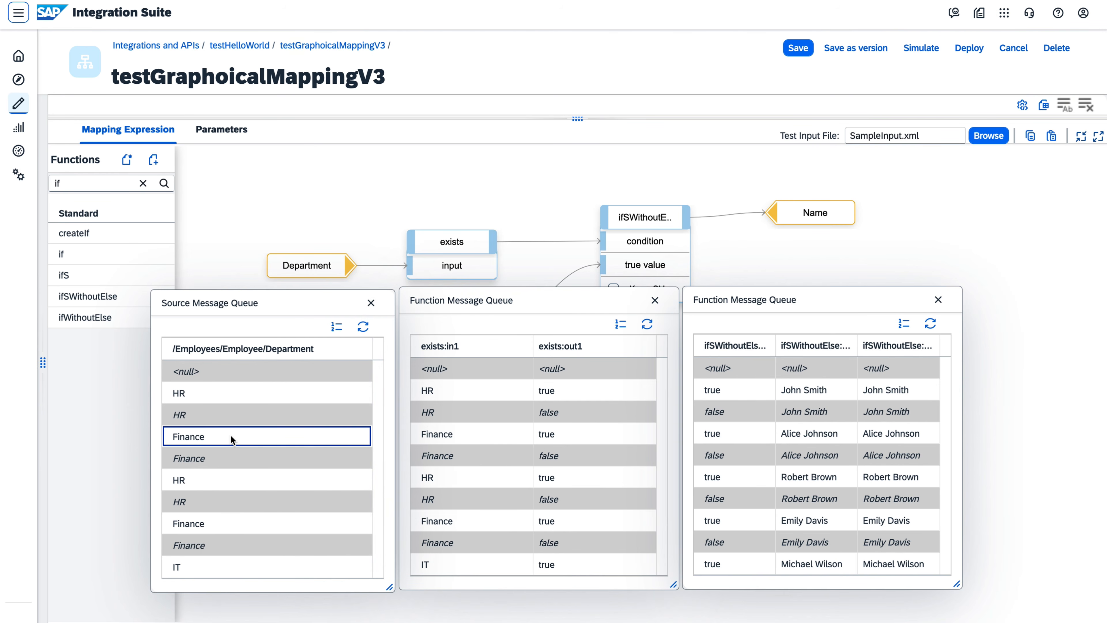
click(574, 434)
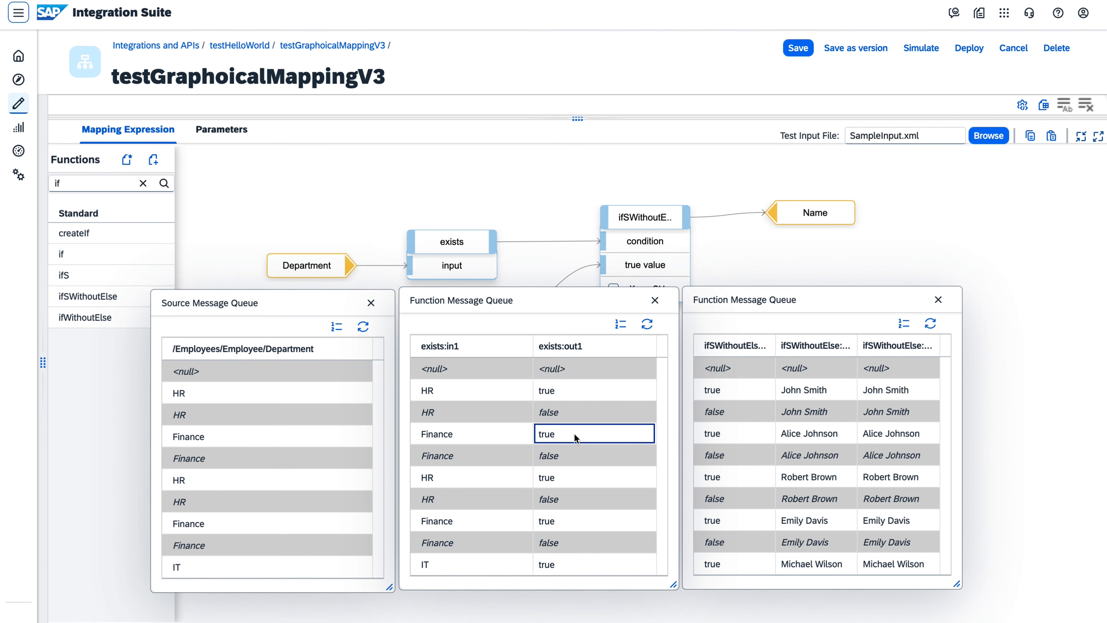
click(897, 435)
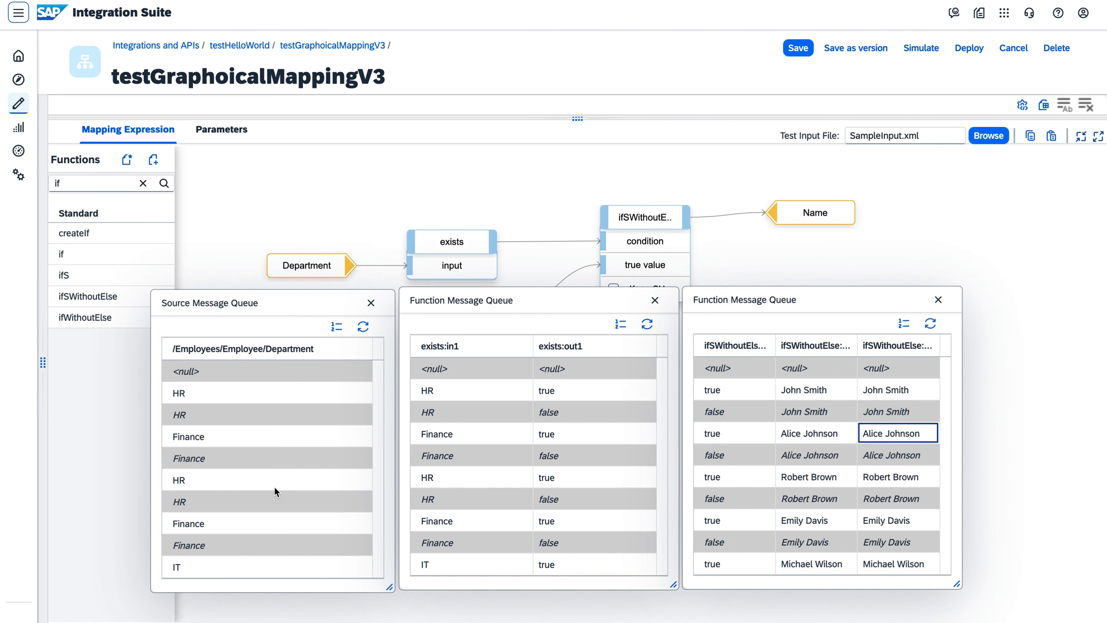
Trace the third, fourth and fifth employees' departments across the source, exists and ifSWithoutElse queues, comparing the condition with the returned name
click(259, 479)
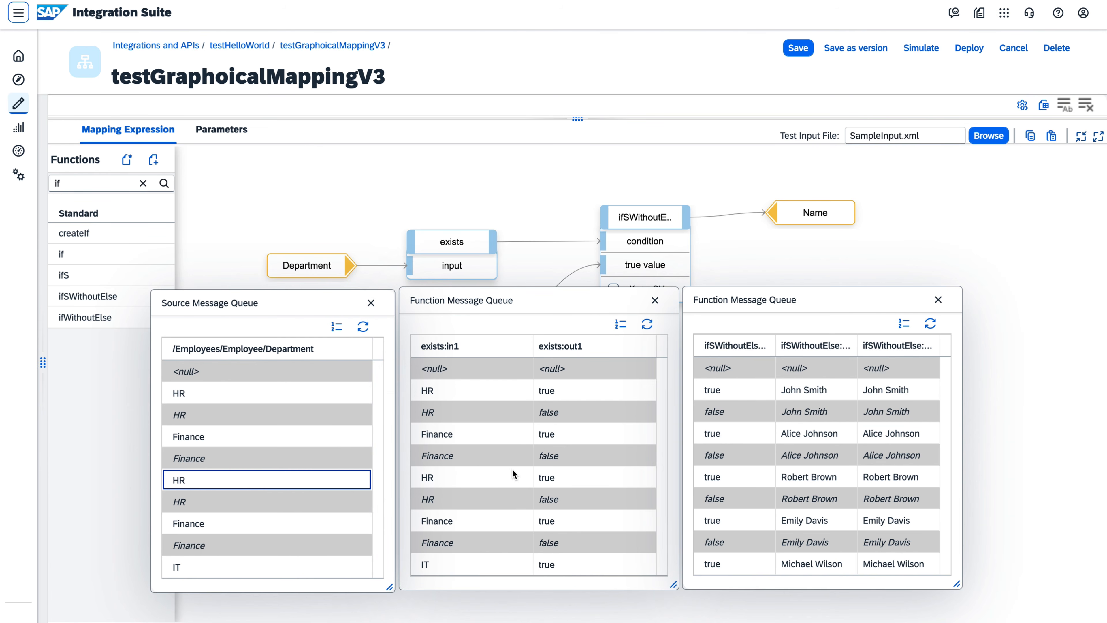
click(569, 478)
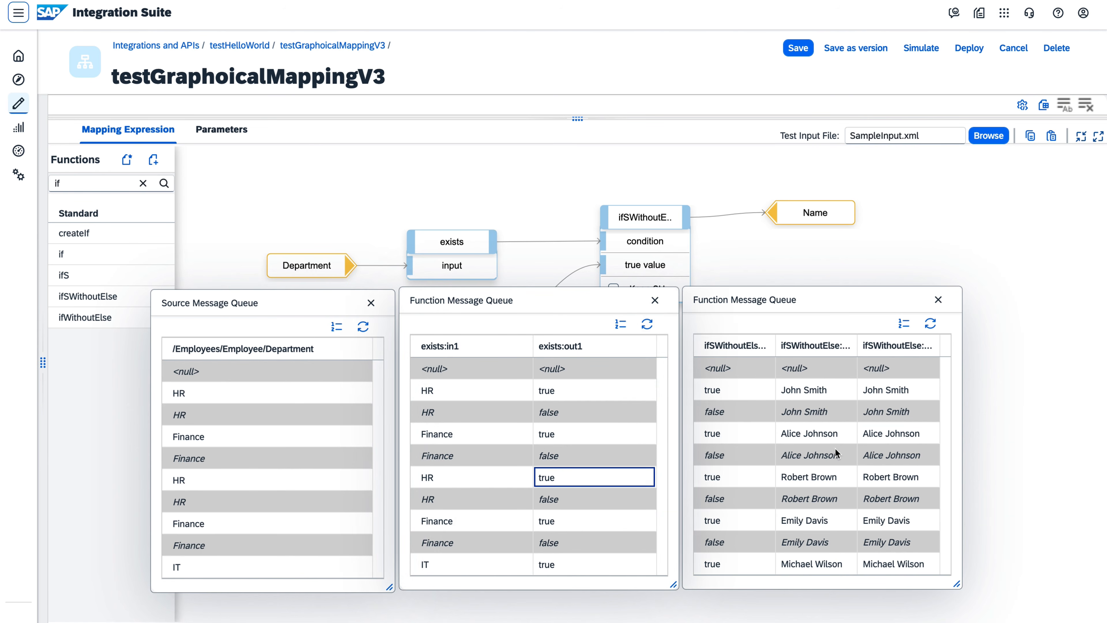
click(898, 475)
scroll(899, 472, down, 1)
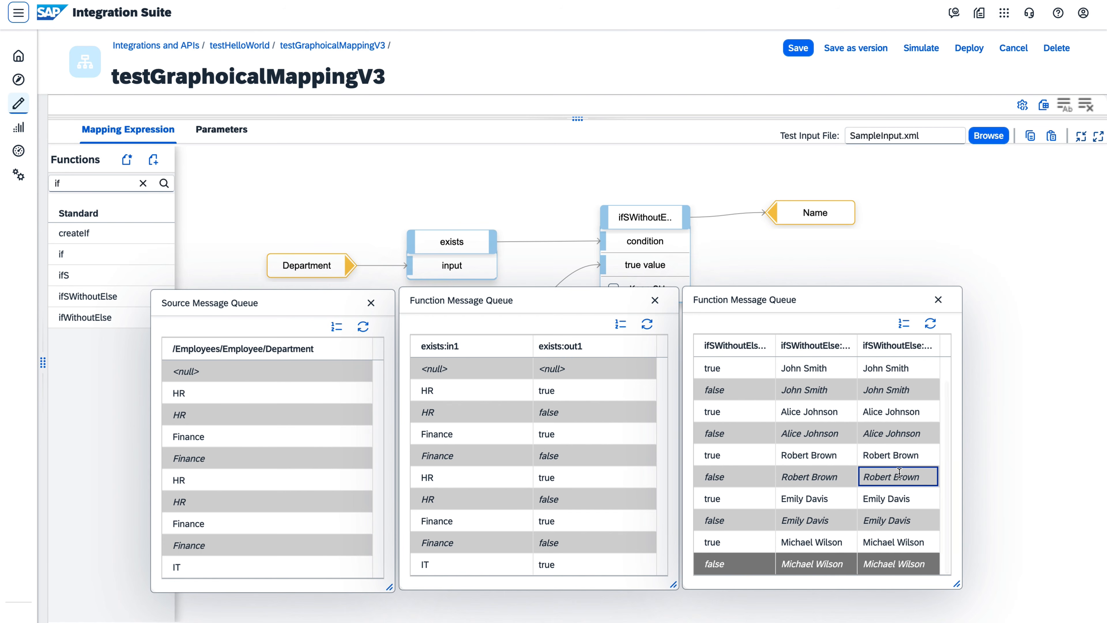
scroll(267, 515, down, 1)
click(266, 501)
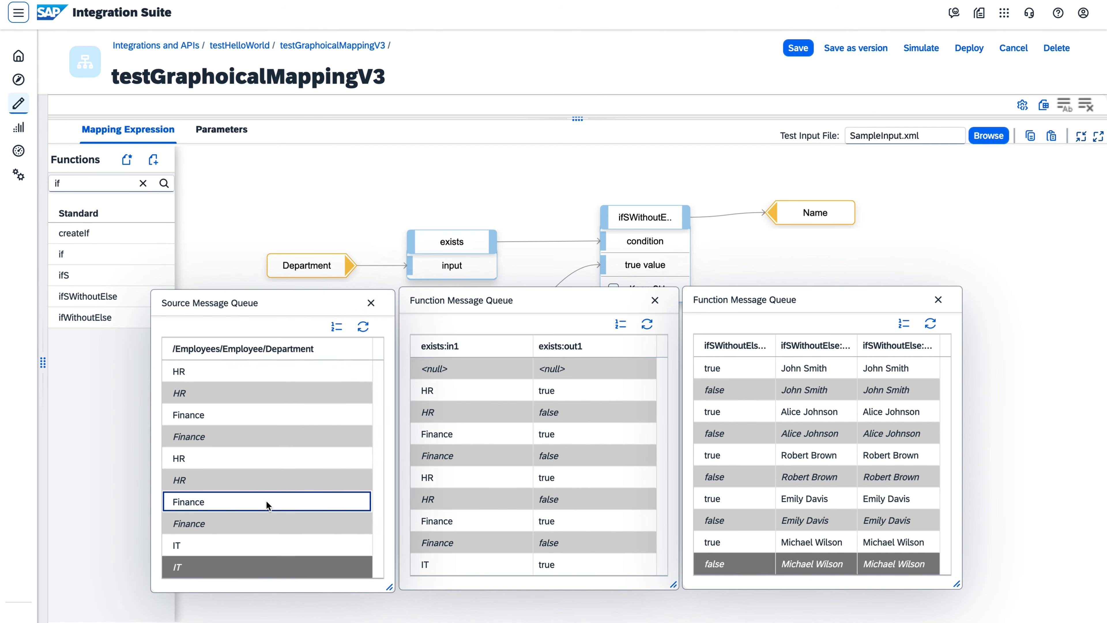
scroll(561, 521, down, 1)
click(568, 501)
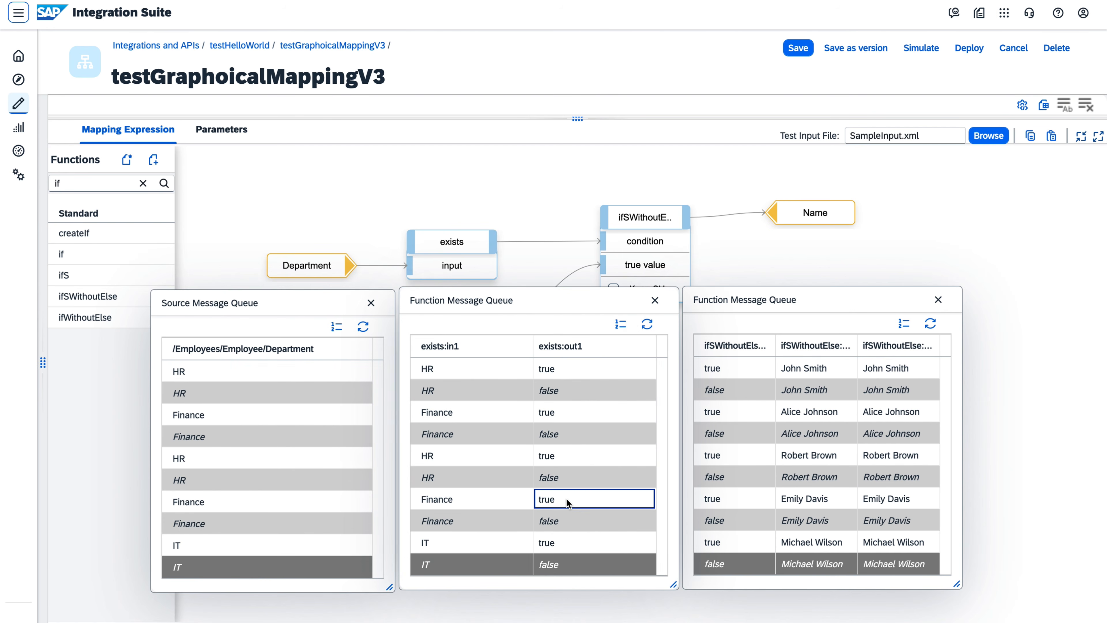
click(884, 495)
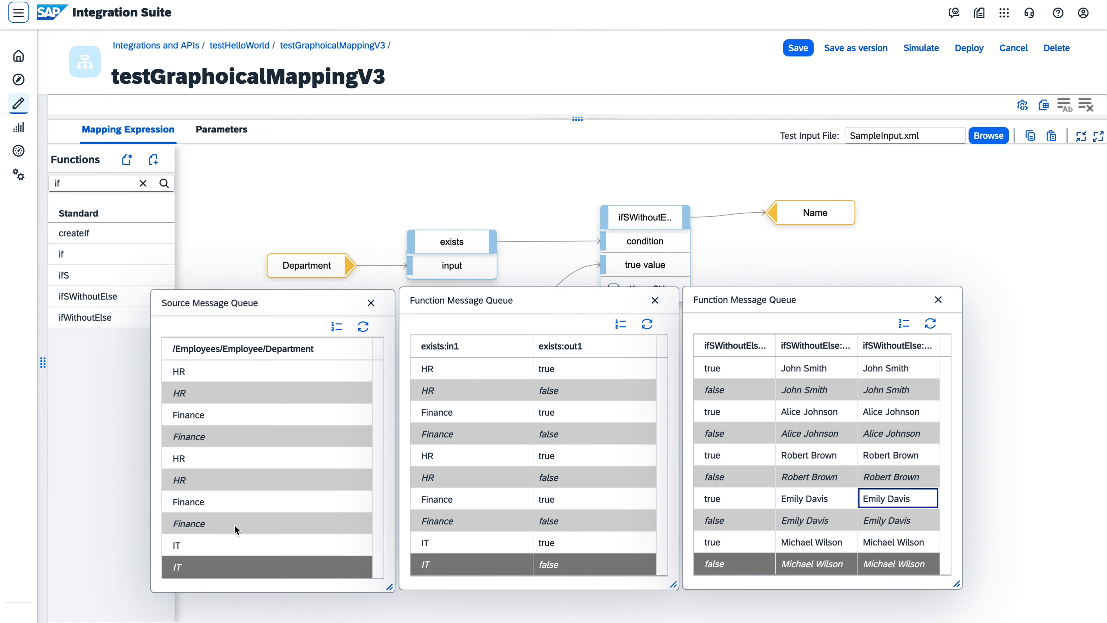
click(230, 548)
click(576, 543)
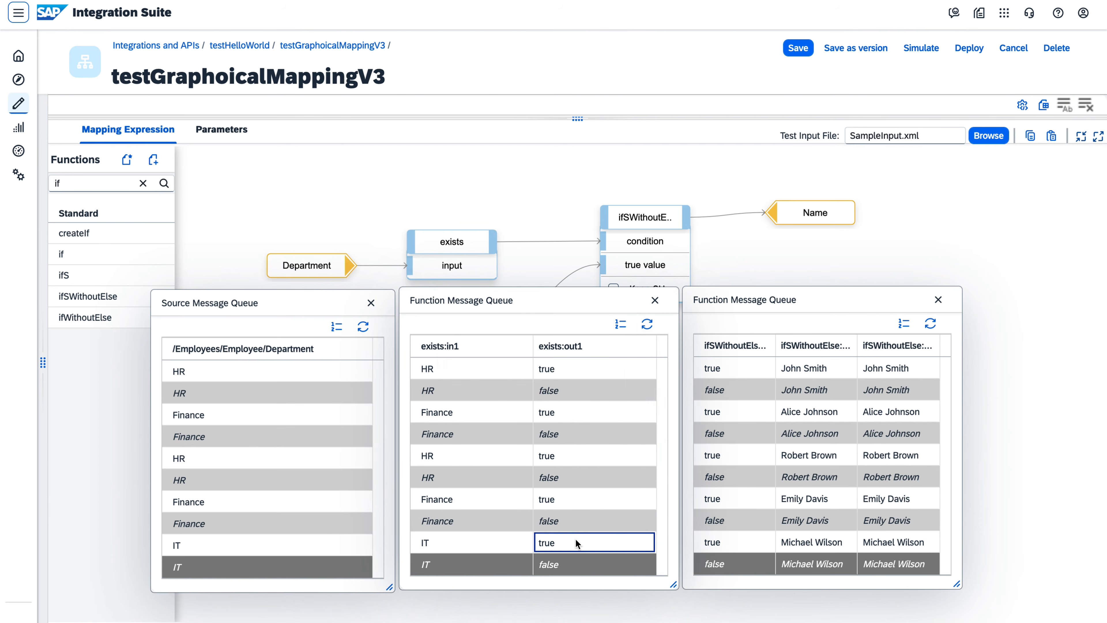
click(901, 544)
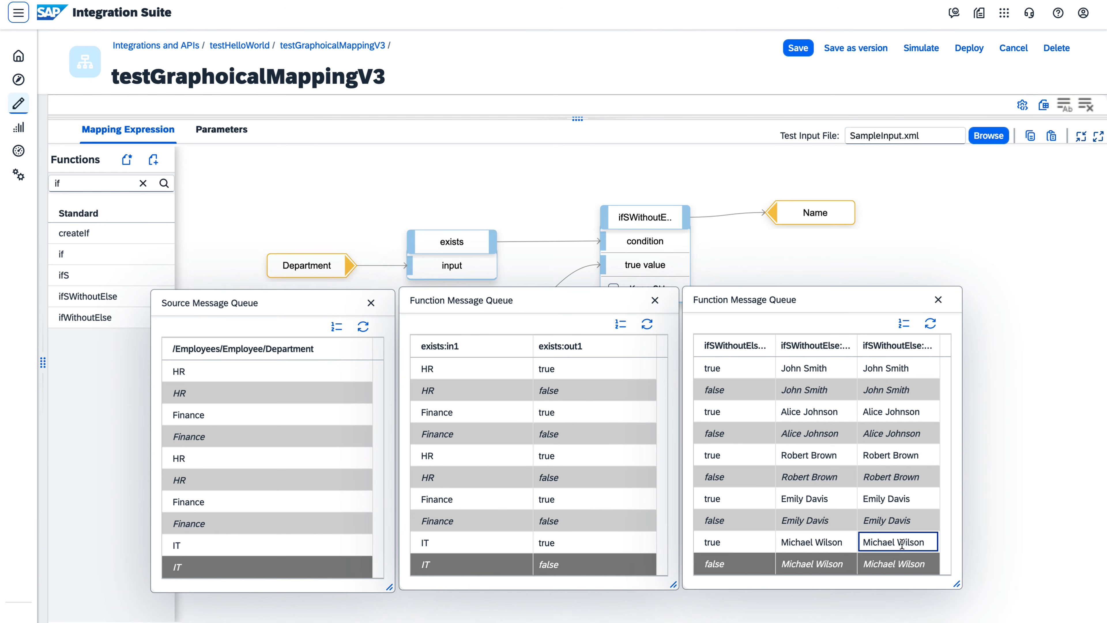
Close the three message queues and enlarge the structure area to show the source and target nodes again
click(938, 300)
click(654, 300)
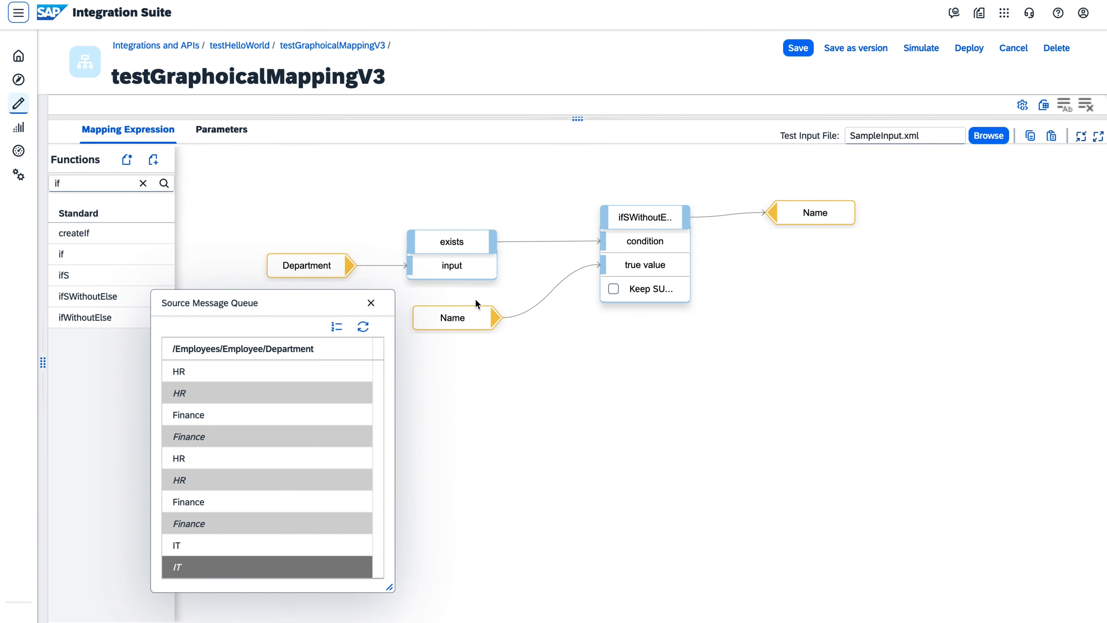
click(371, 303)
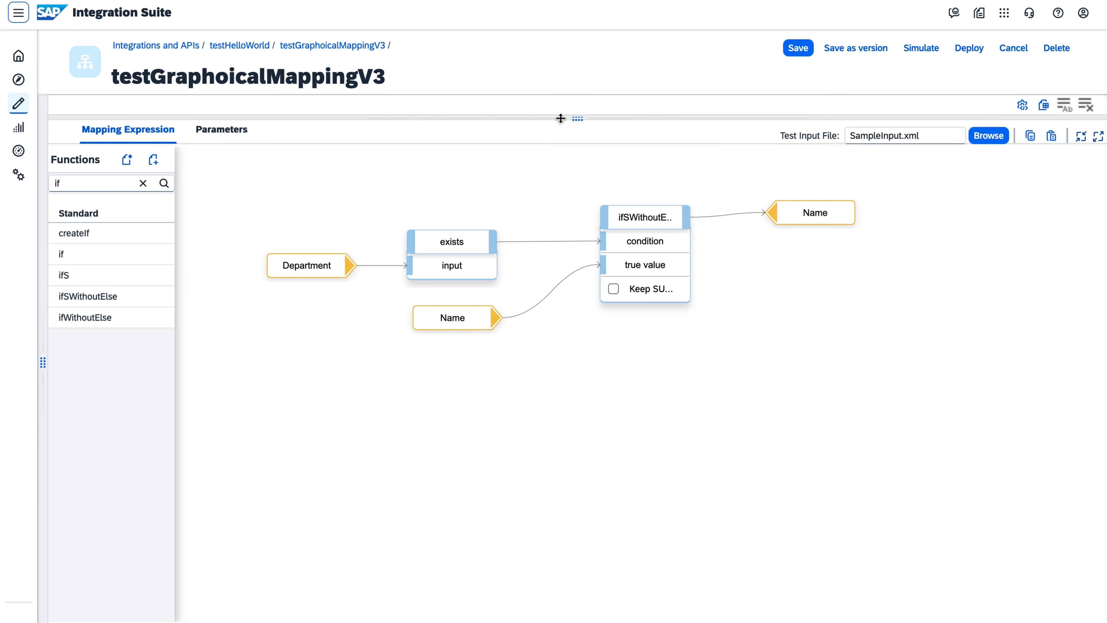
drag(561, 118, 577, 300)
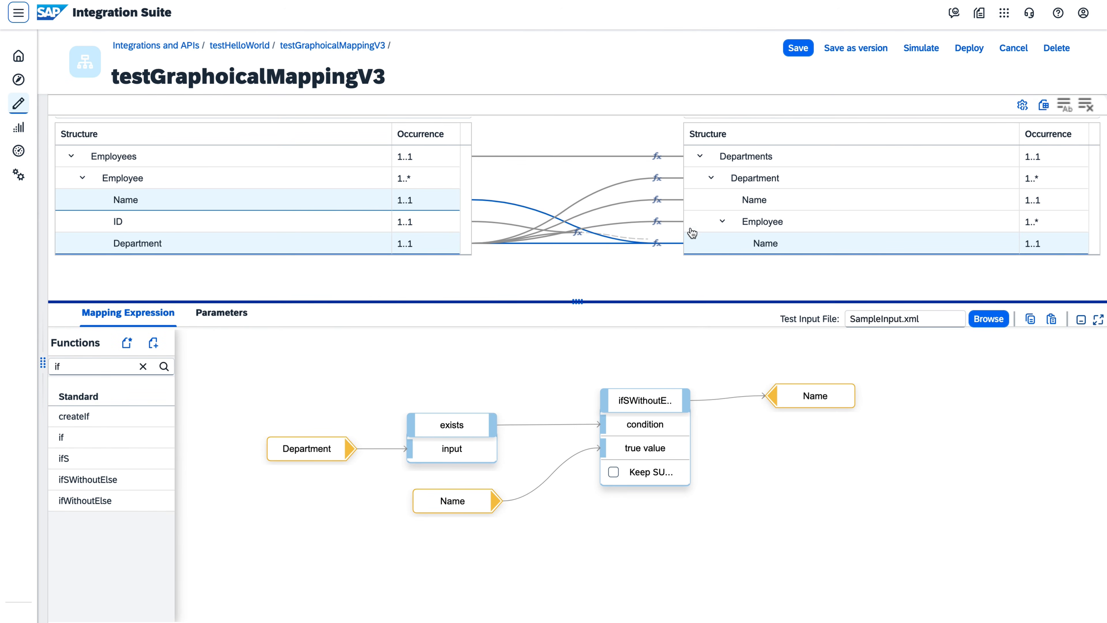
Examine the target message queue of the Employee node mapped from Department, from first to last entry, and close it
click(767, 222)
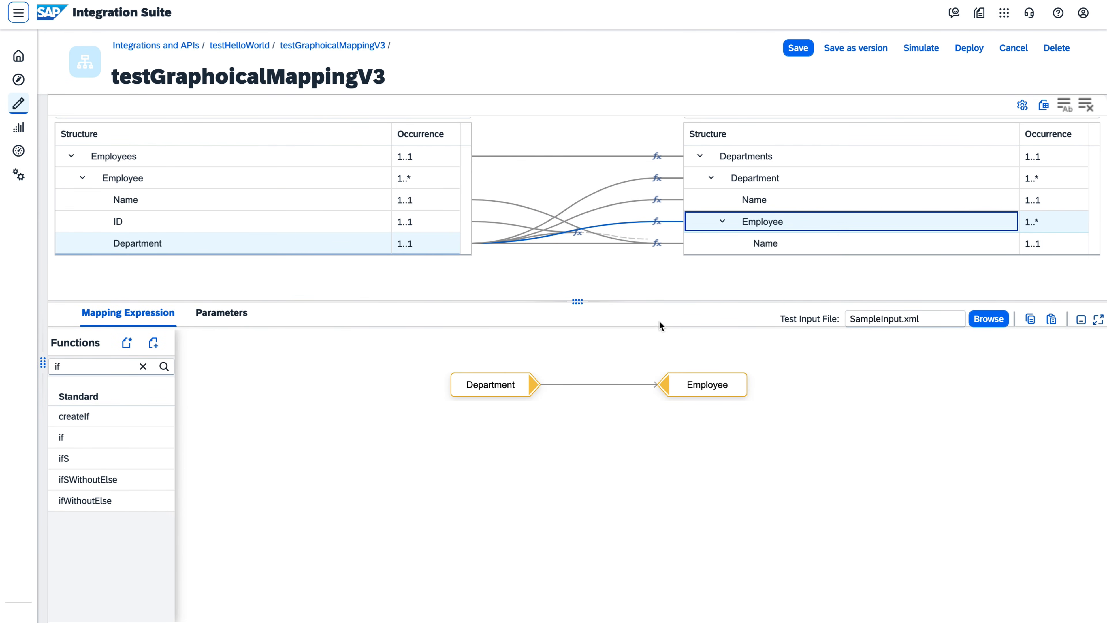
click(671, 365)
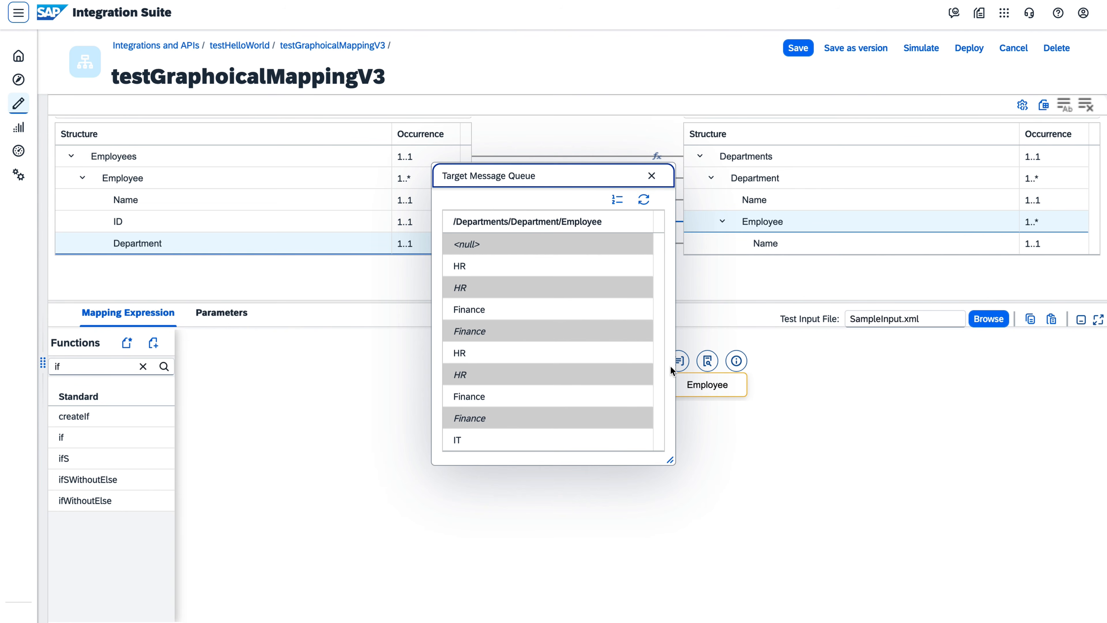
drag(558, 181, 771, 302)
scroll(730, 467, down, 1)
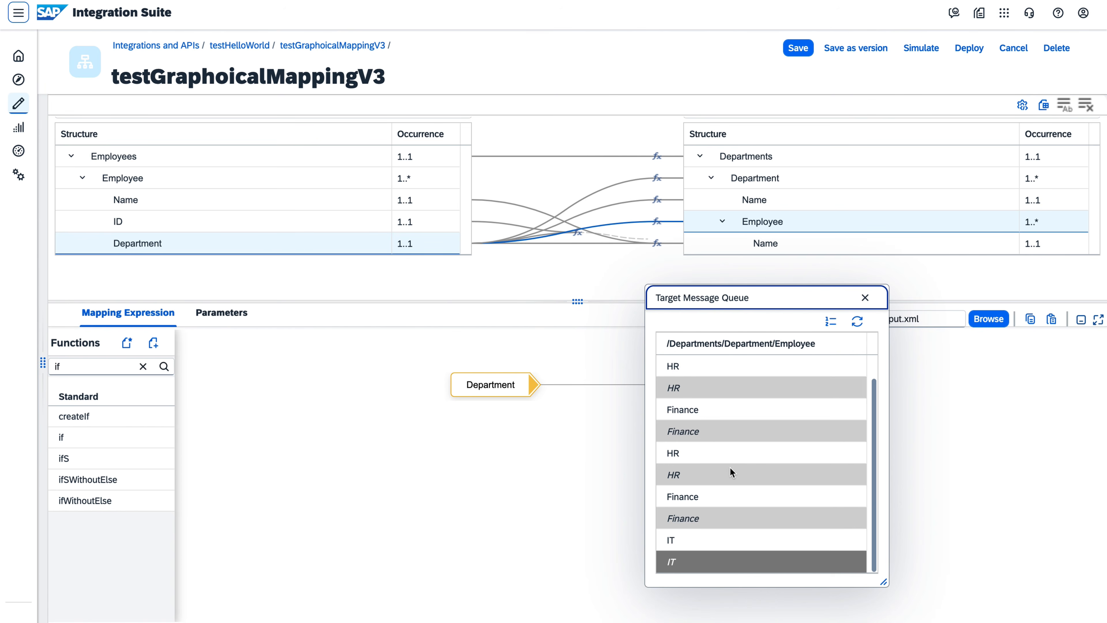
scroll(730, 468, up, 1)
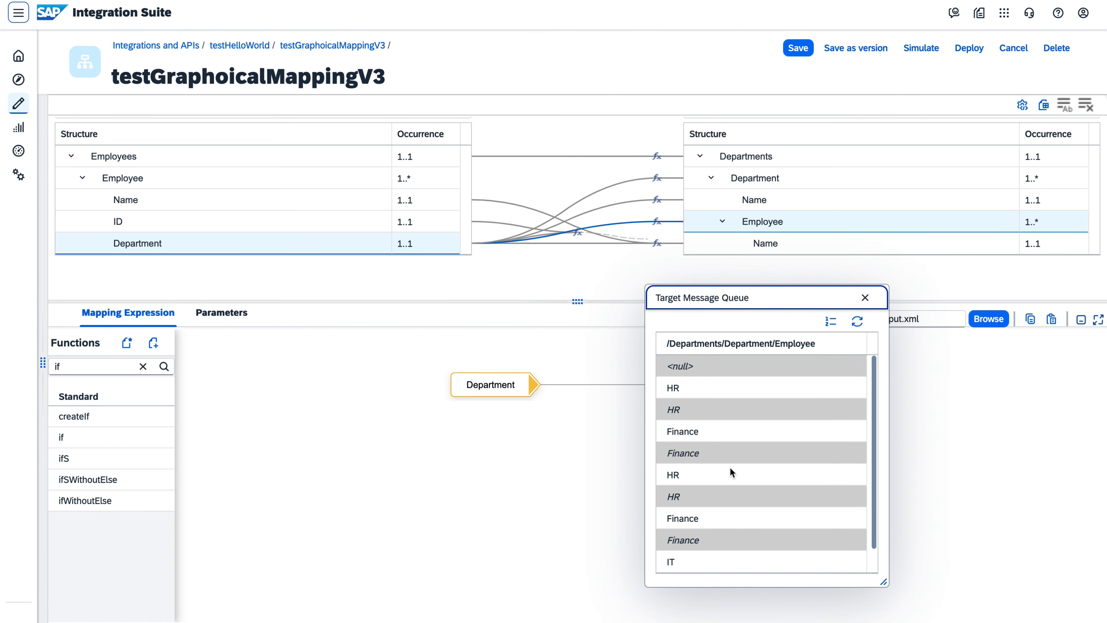
click(865, 297)
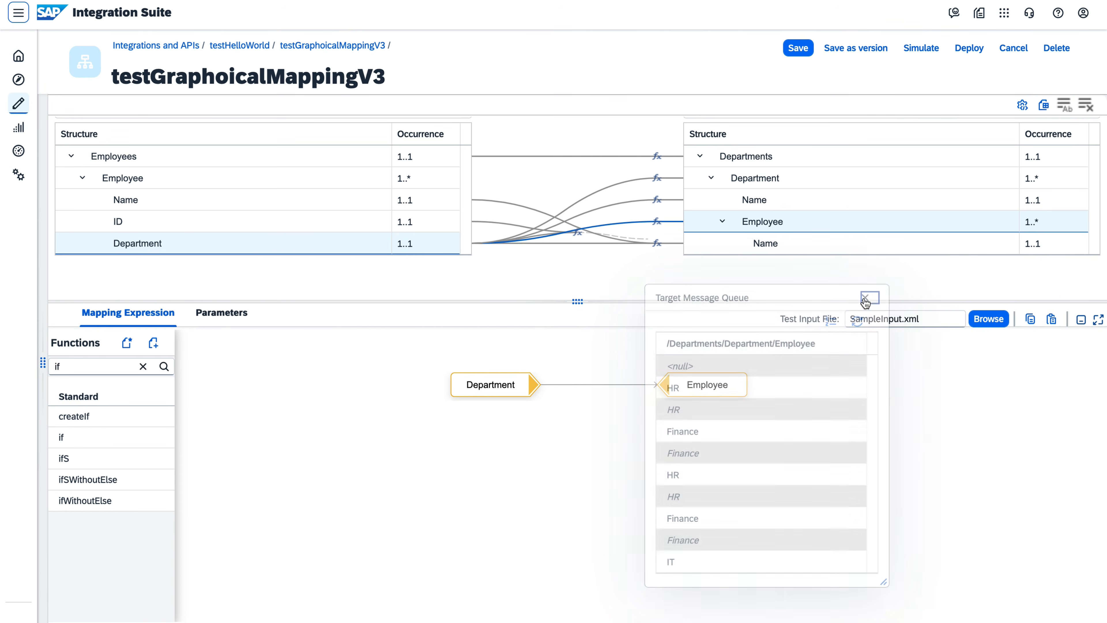
Examine the ifSWithoutElse function message queue in the mapping of the employee's Name, checking the first condition, and close it
click(803, 251)
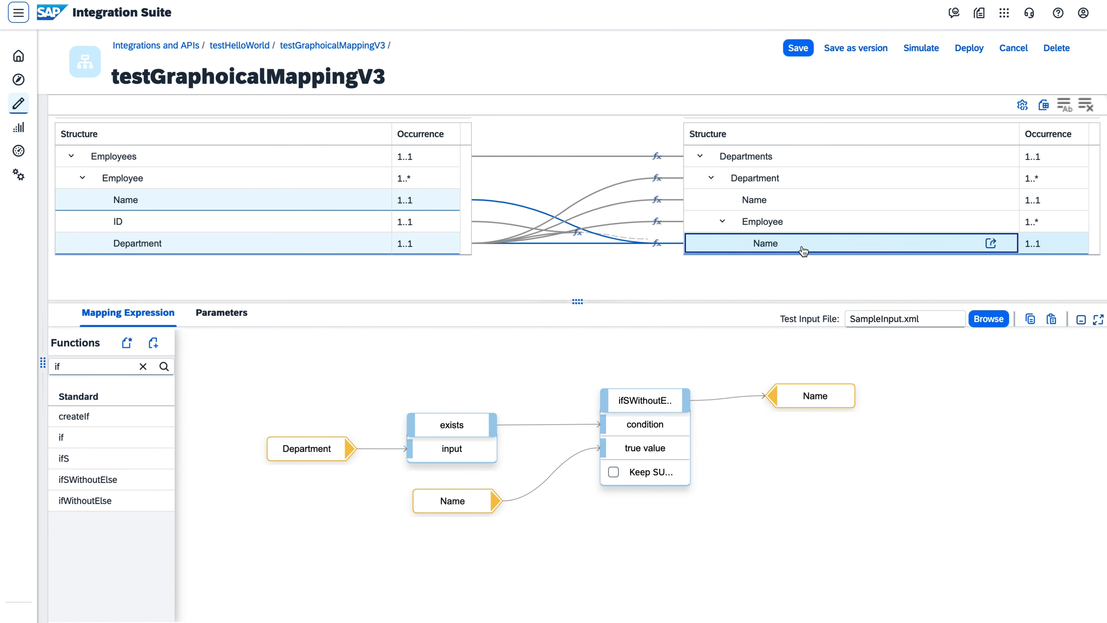
mouse_move(644, 401)
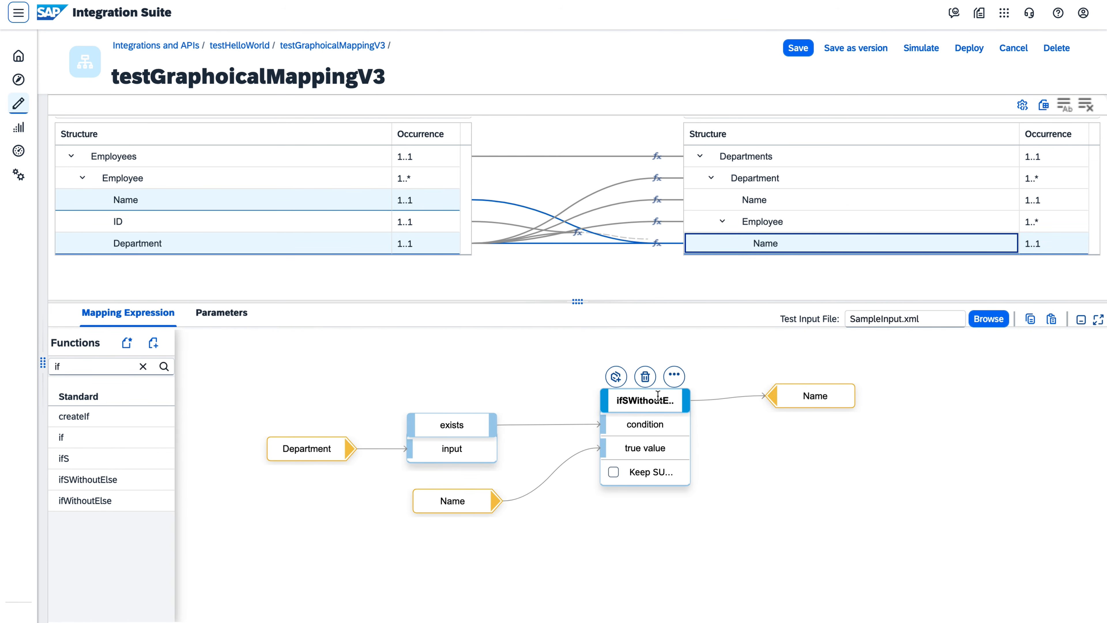
click(675, 374)
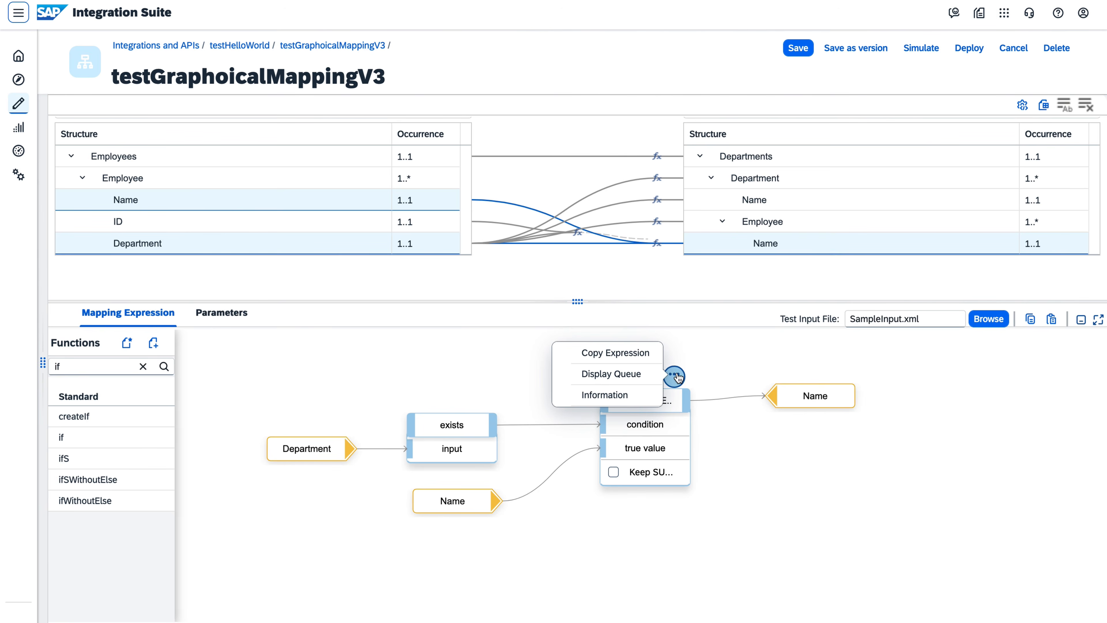
click(627, 373)
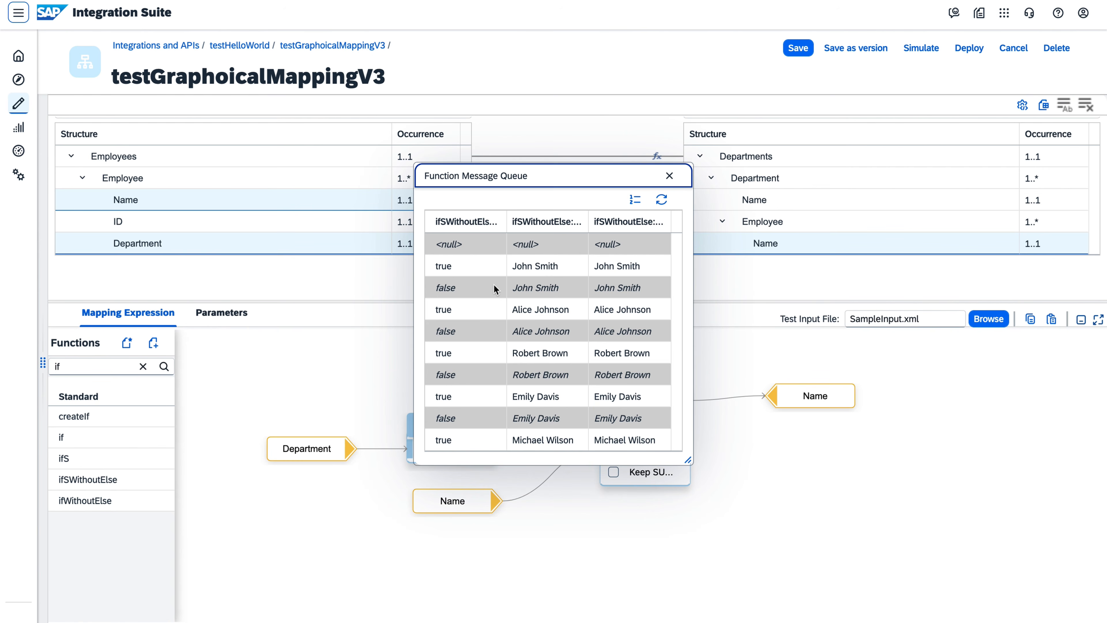
click(489, 271)
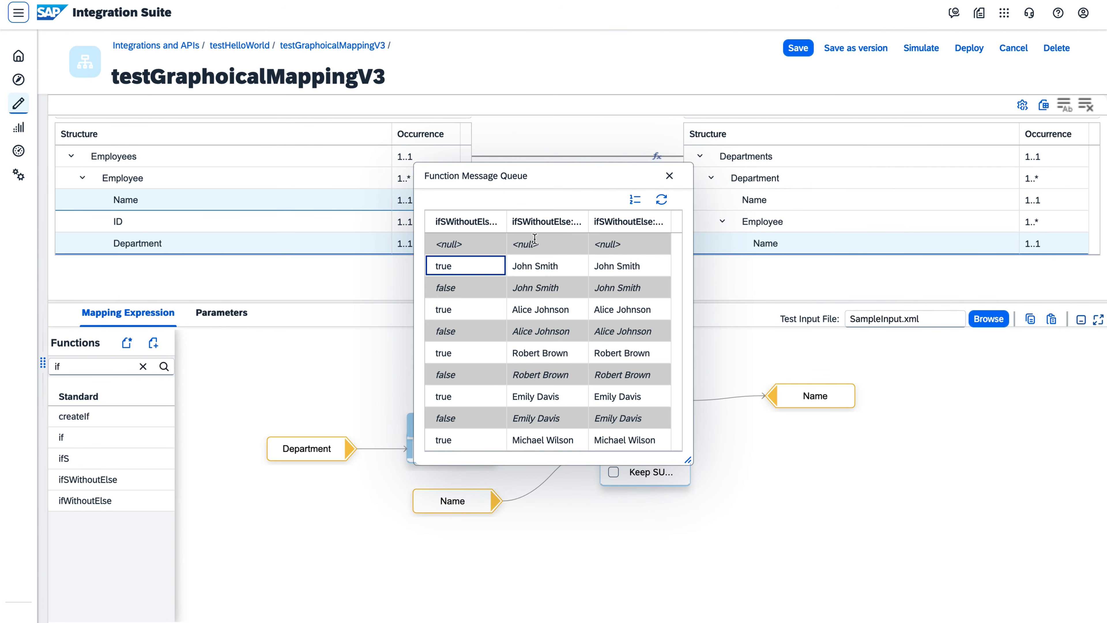
click(669, 176)
Enlarge the structure area and run the mapping simulation with SampleInput.xml as test input
drag(637, 302, 645, 470)
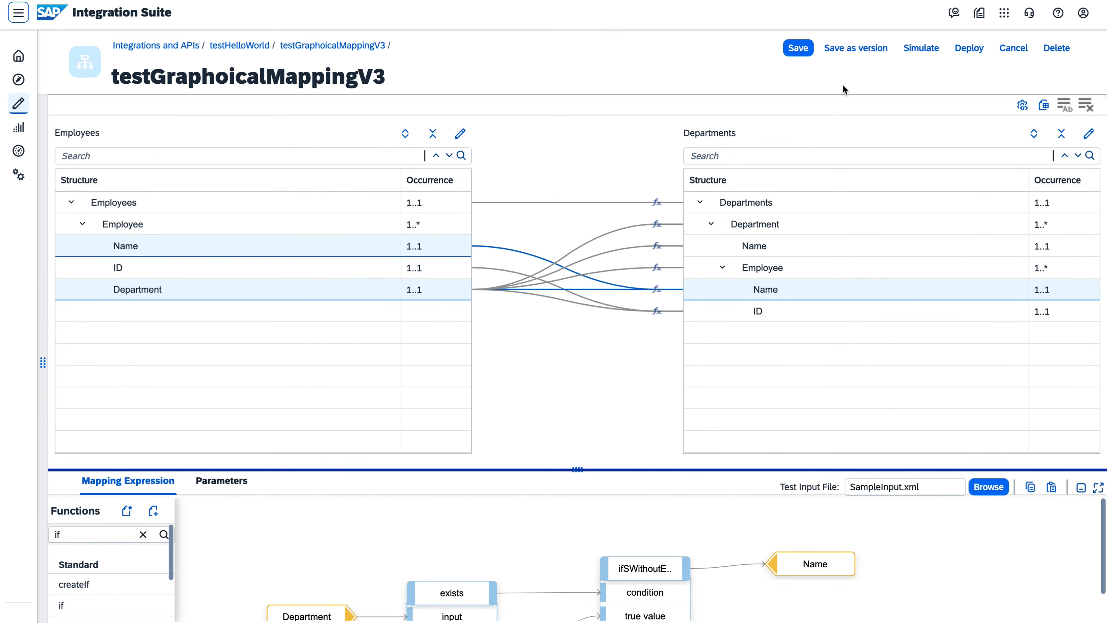
click(920, 48)
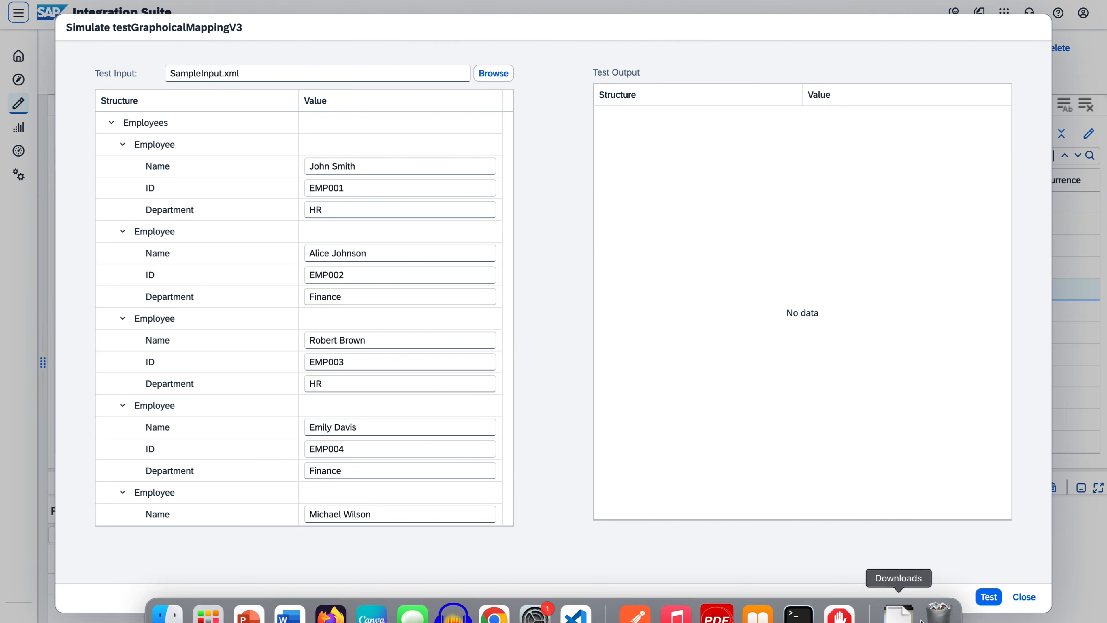
click(988, 596)
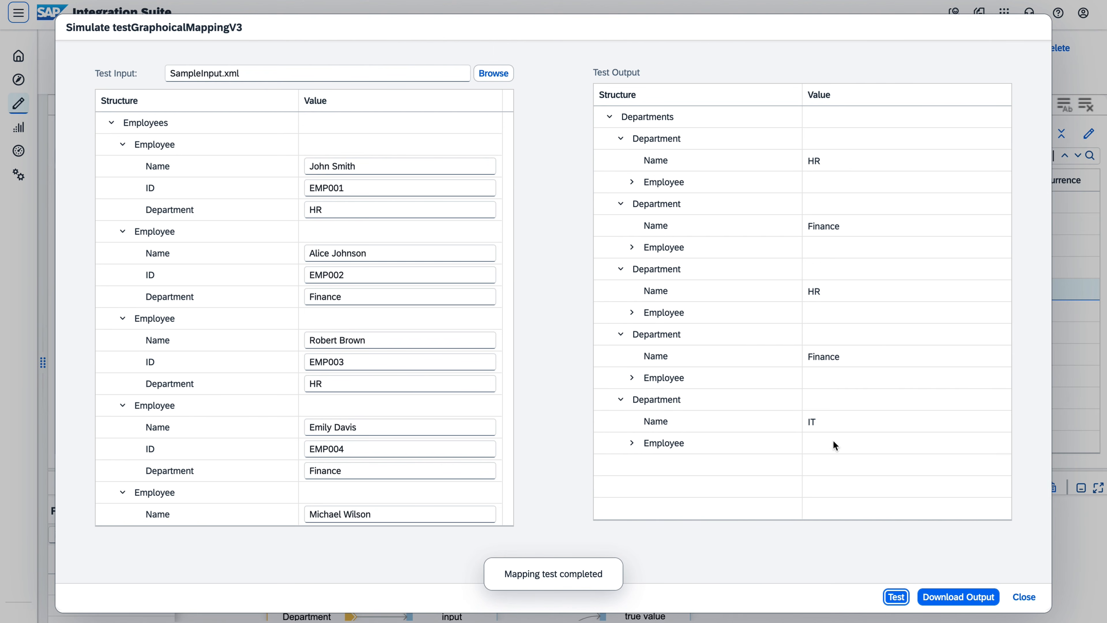
Check the Employee node's Name and ID under each Department of the test output in turn, and close the simulation
click(637, 187)
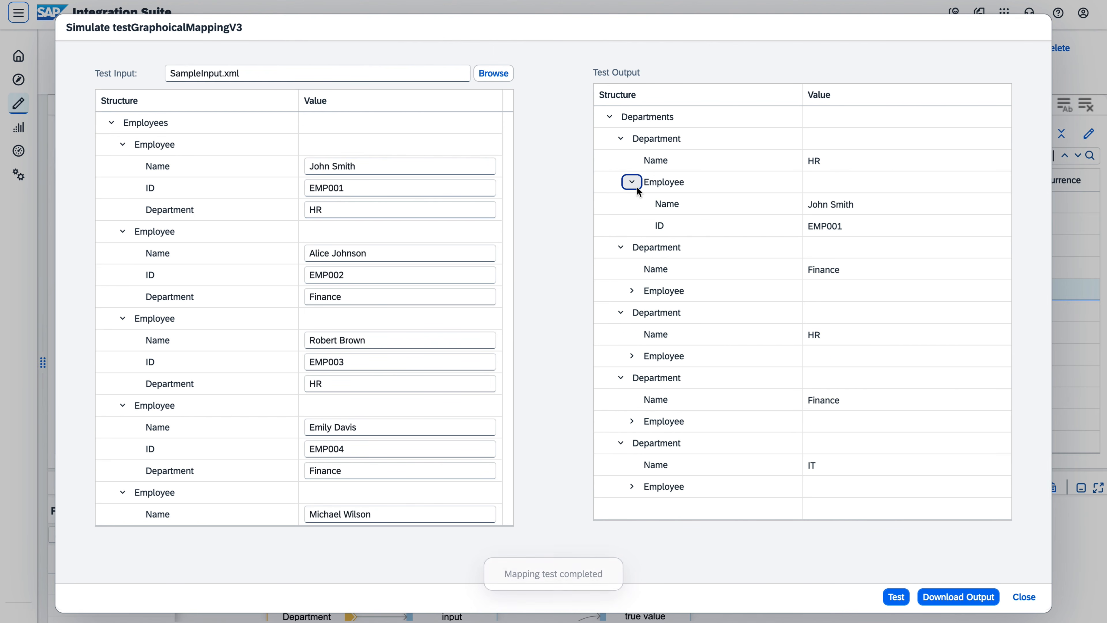
click(636, 187)
click(634, 248)
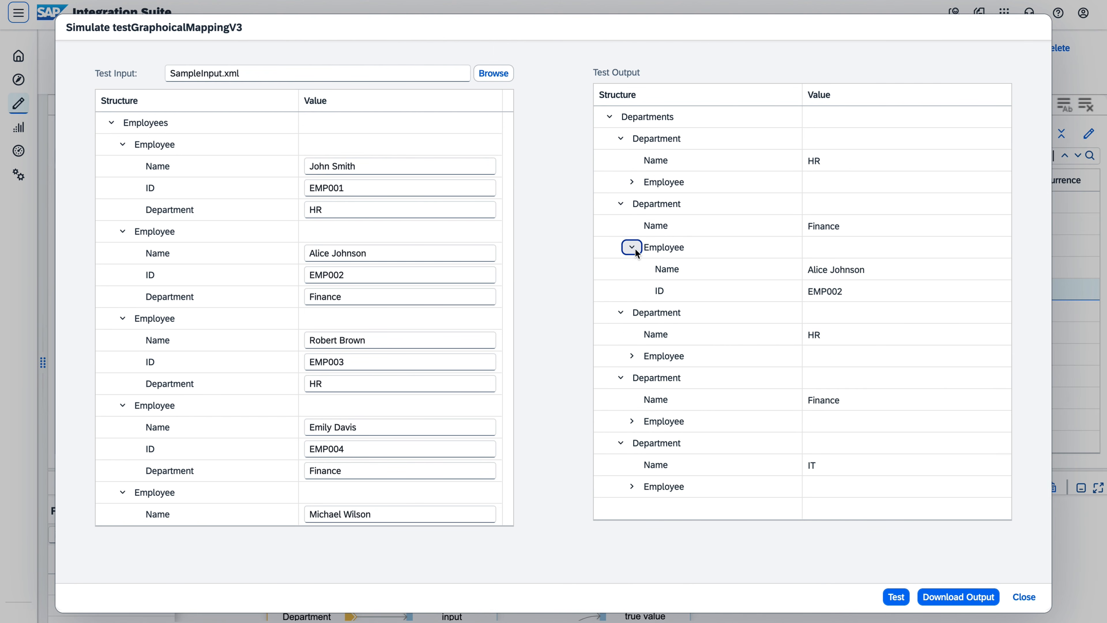
click(635, 248)
click(634, 313)
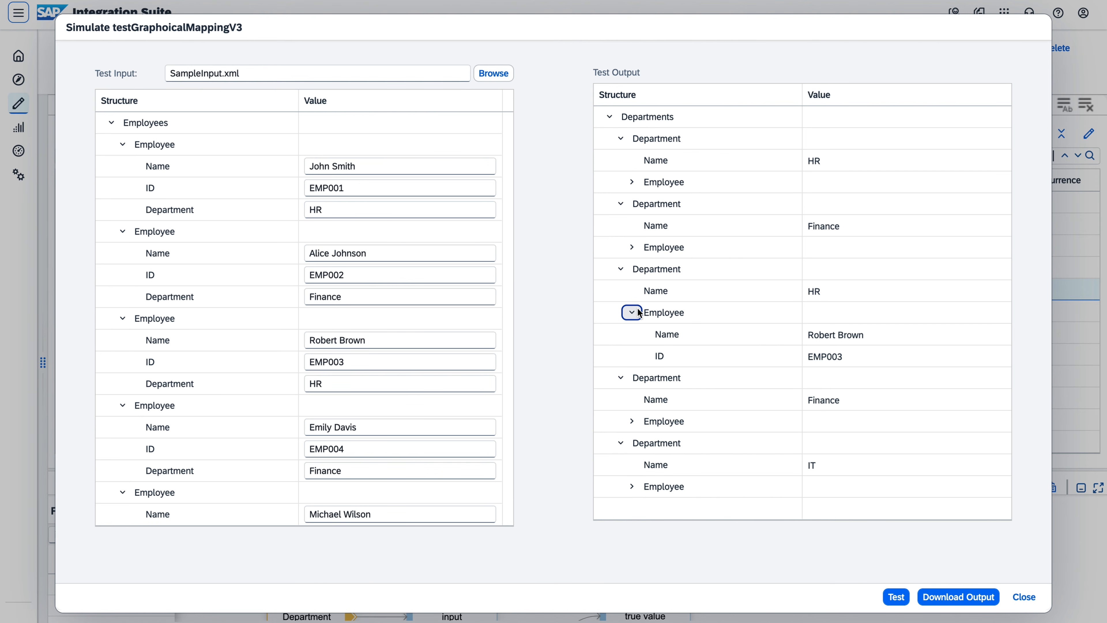
click(635, 312)
click(636, 378)
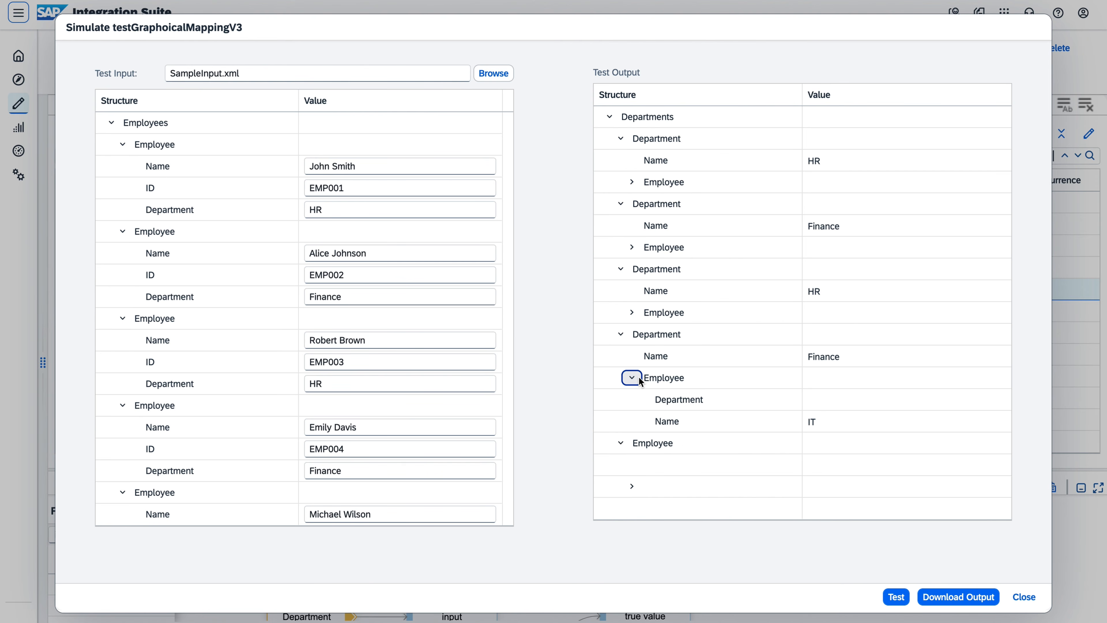
click(636, 378)
click(637, 442)
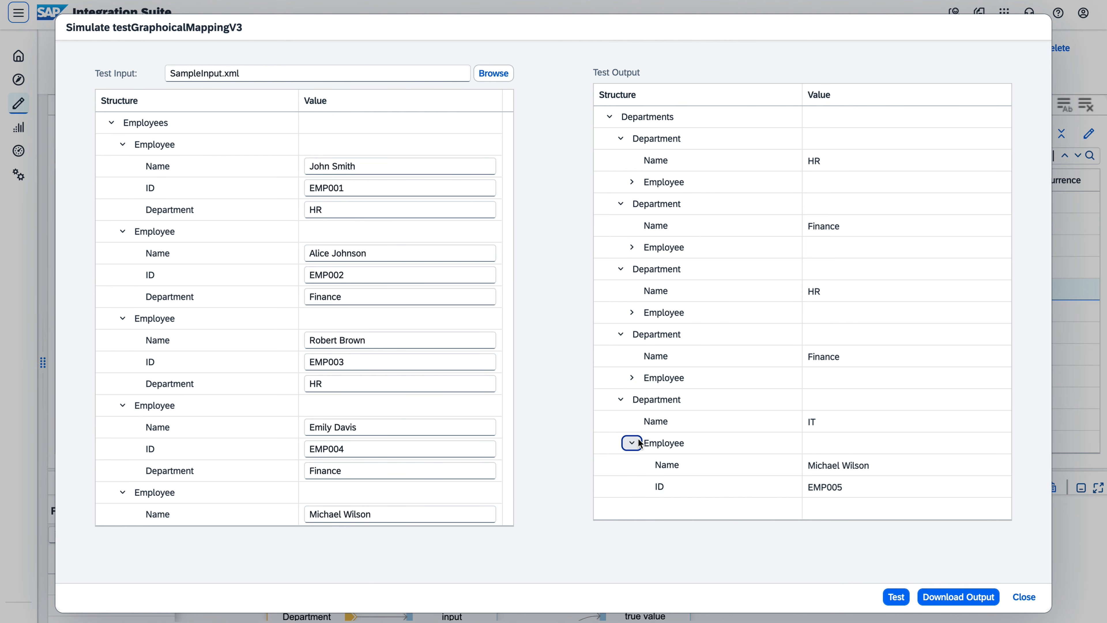
click(636, 443)
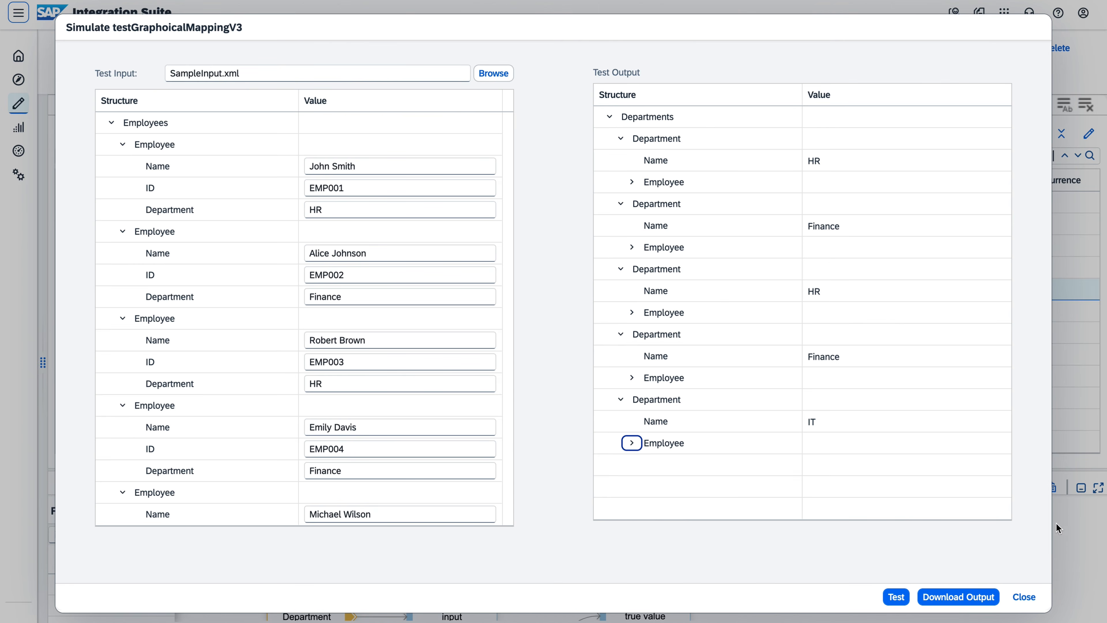
click(1023, 596)
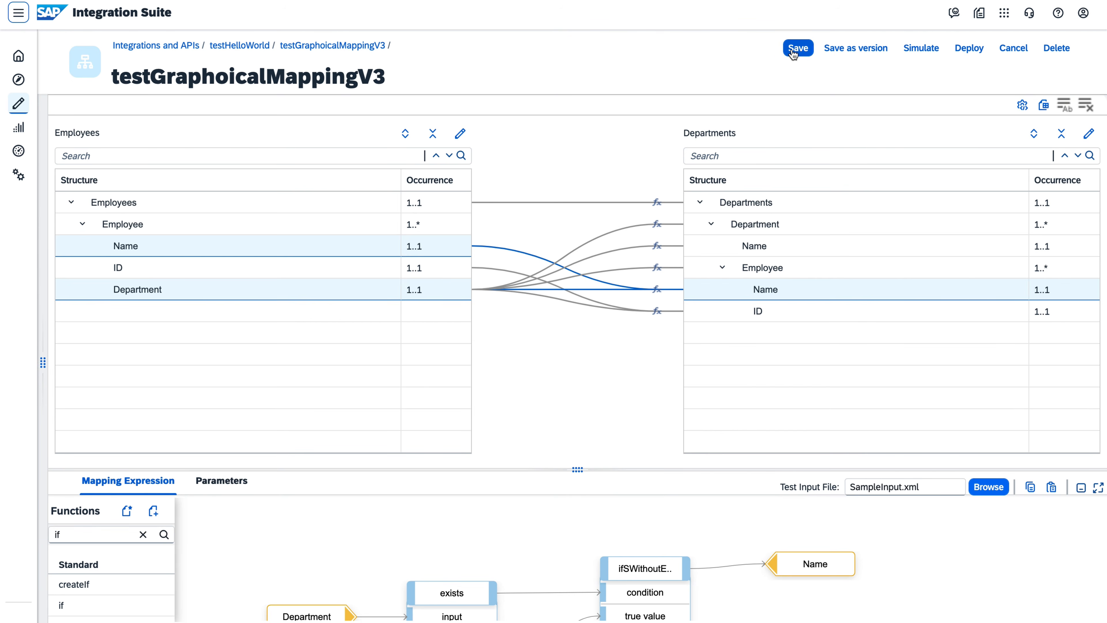
Save the mapping testGraphoicalMappingV3 and deploy it with the Cloud Integration runtime profile
click(791, 48)
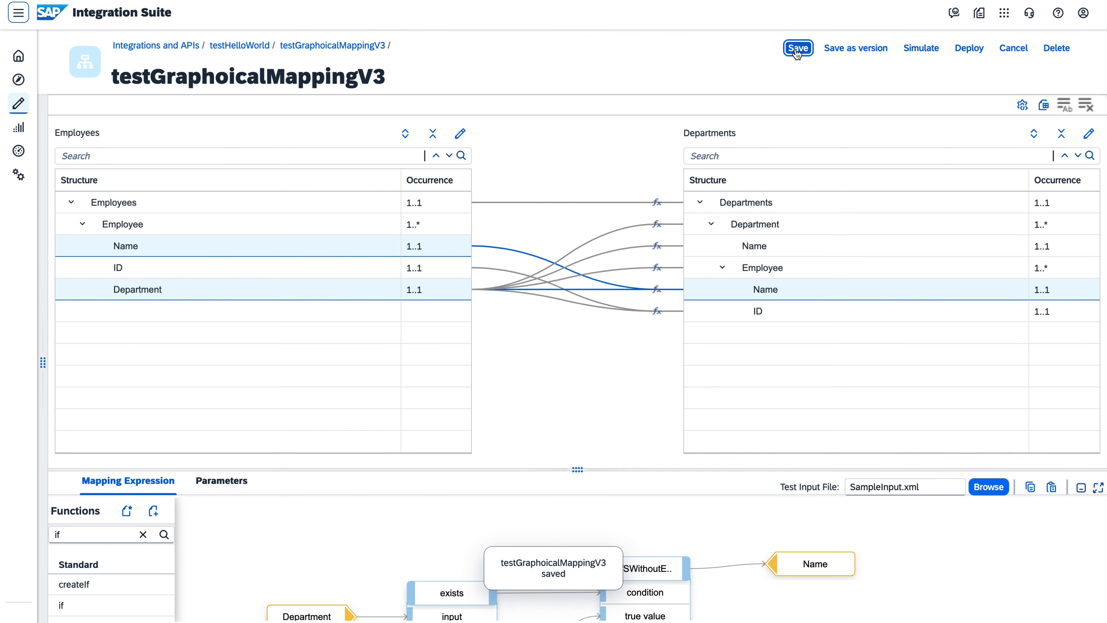
click(967, 51)
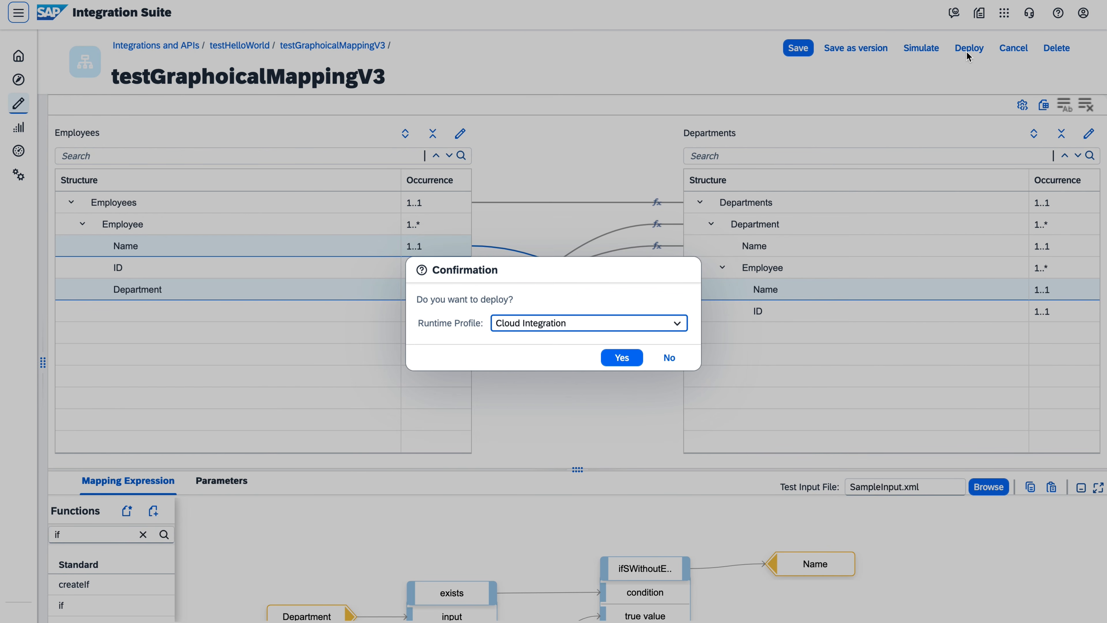
click(632, 360)
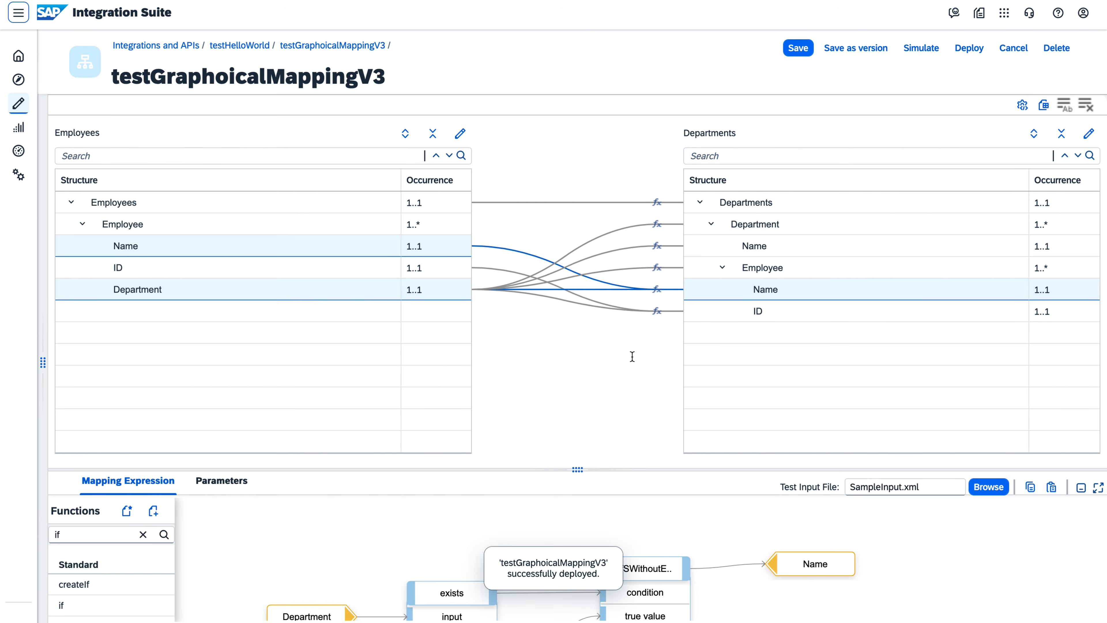
Display the source message queue of the Department field and place its window below the Department node
click(335, 239)
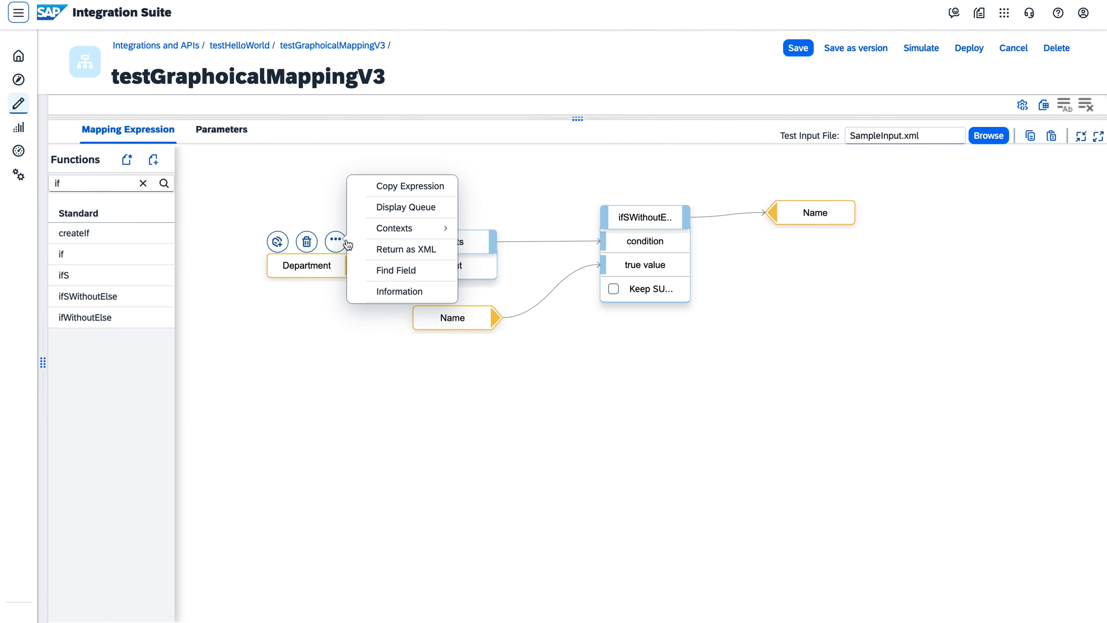
click(408, 218)
drag(479, 176, 301, 327)
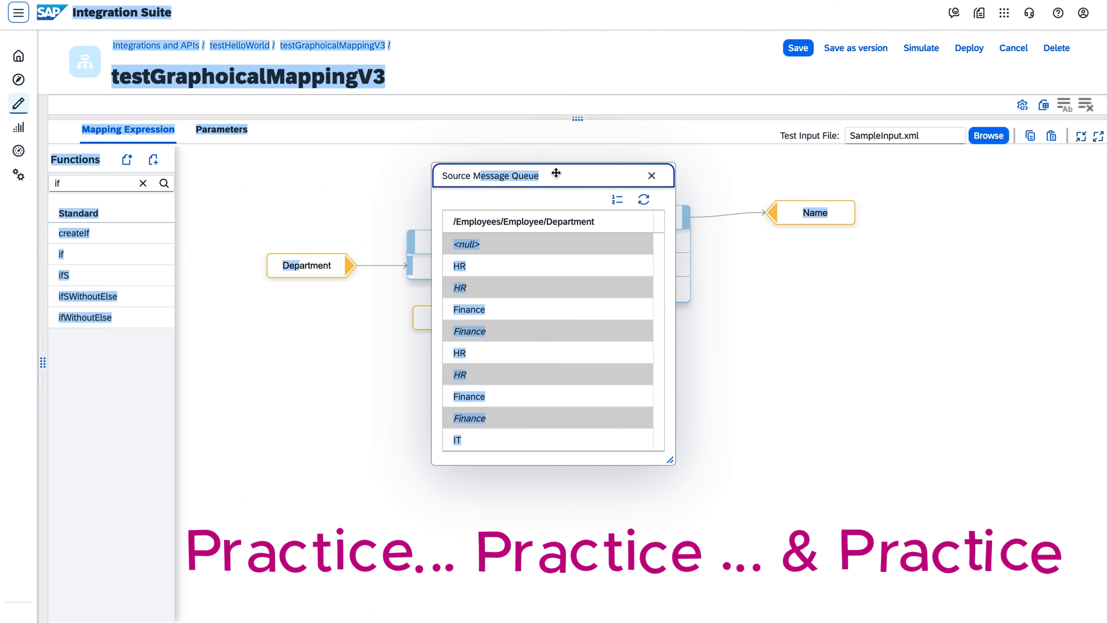
click(534, 170)
drag(572, 177, 294, 304)
Display the function message queue of exists and place it beside the source message queue
mouse_move(445, 242)
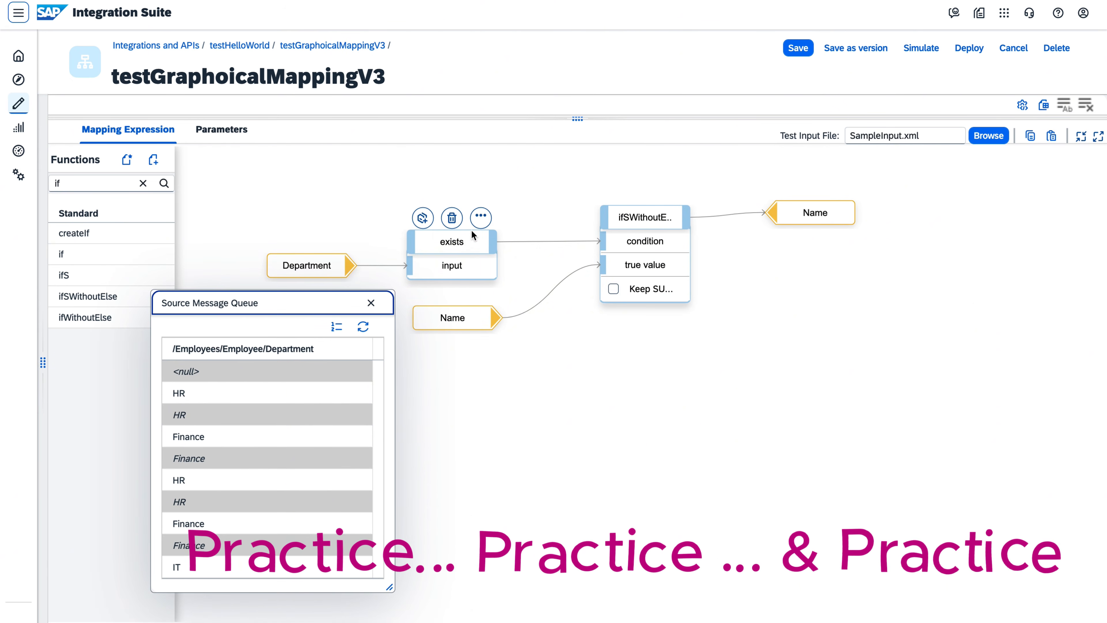
click(480, 215)
click(528, 216)
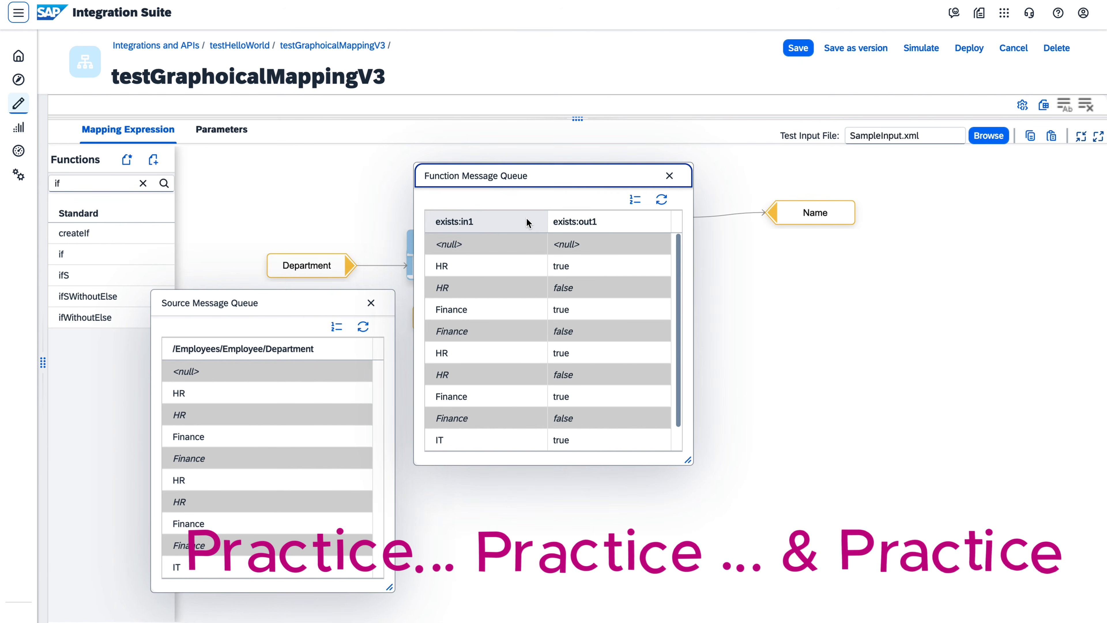
drag(556, 178, 543, 300)
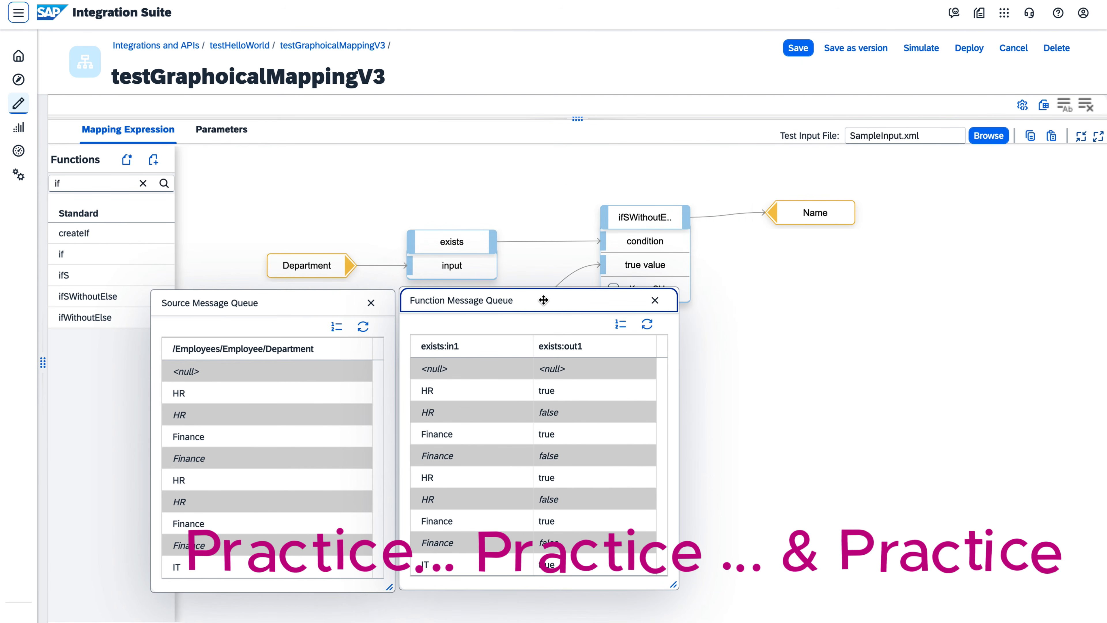
Display the function message queue of ifSWithoutElse and line it up beside the exists queue
mouse_move(644, 232)
click(674, 192)
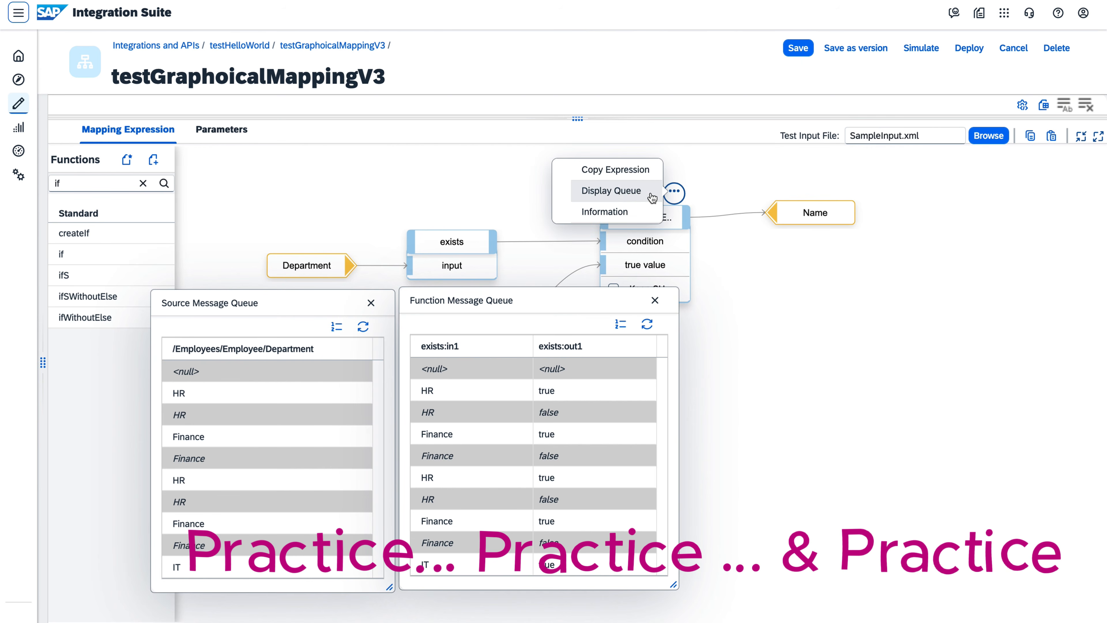
click(651, 195)
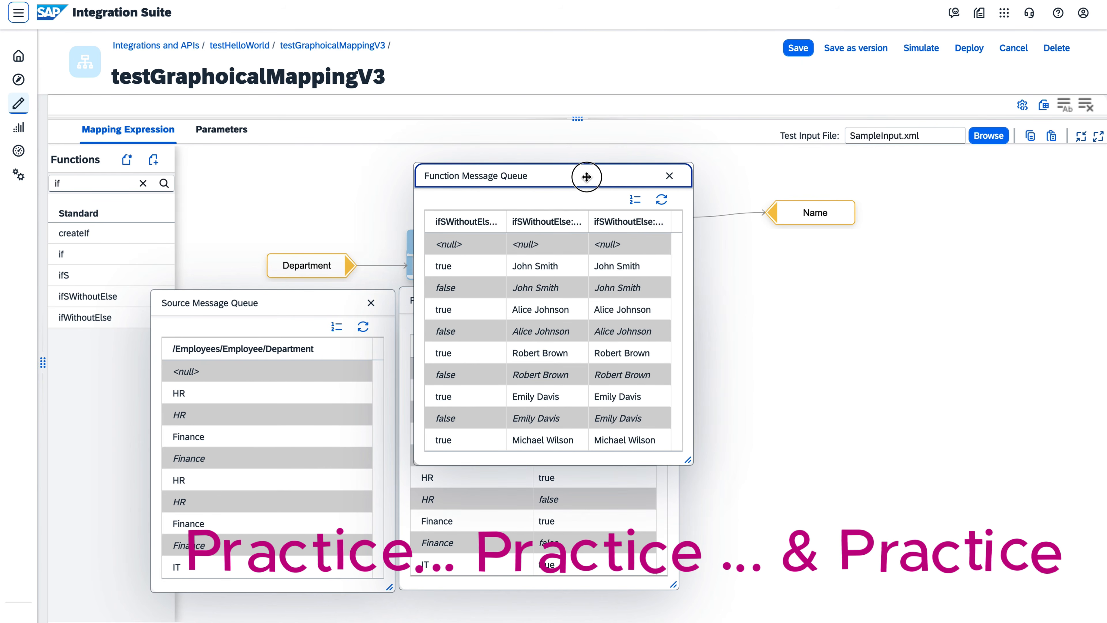
drag(586, 176, 856, 300)
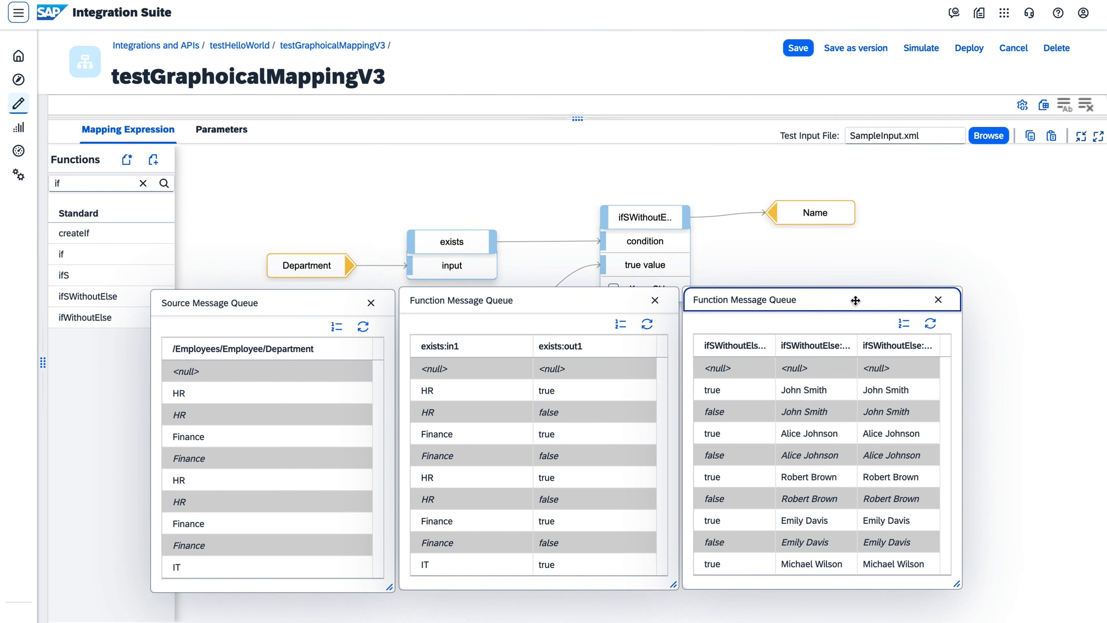
Trace the first HR, first Finance and second HR entries from the source queue through the exists output to the ifSWithoutElse output
click(229, 392)
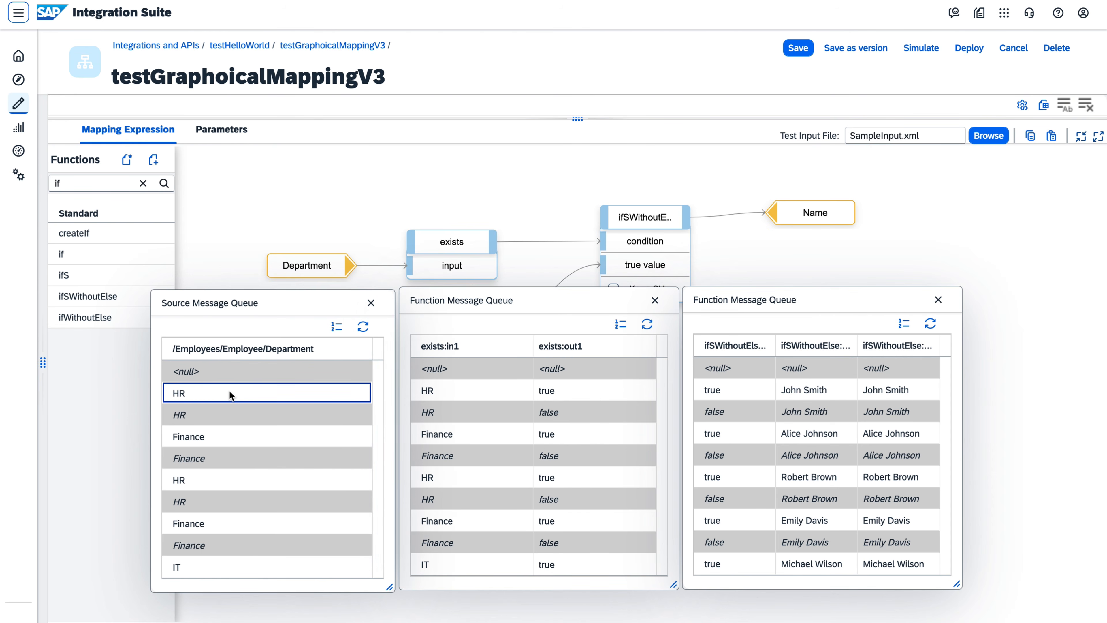
click(550, 390)
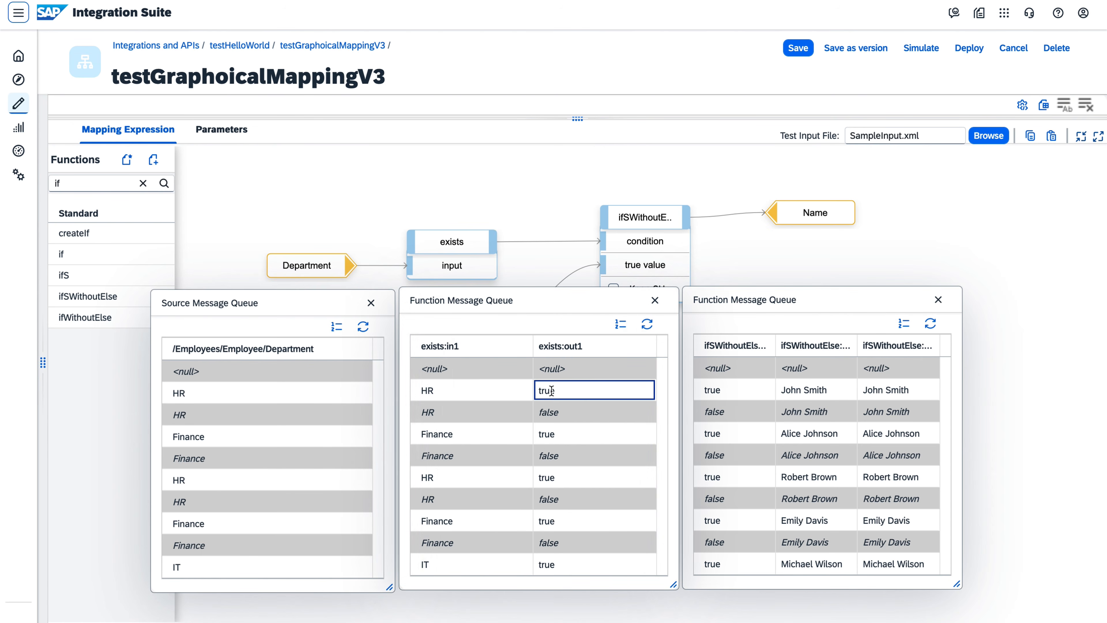
click(896, 389)
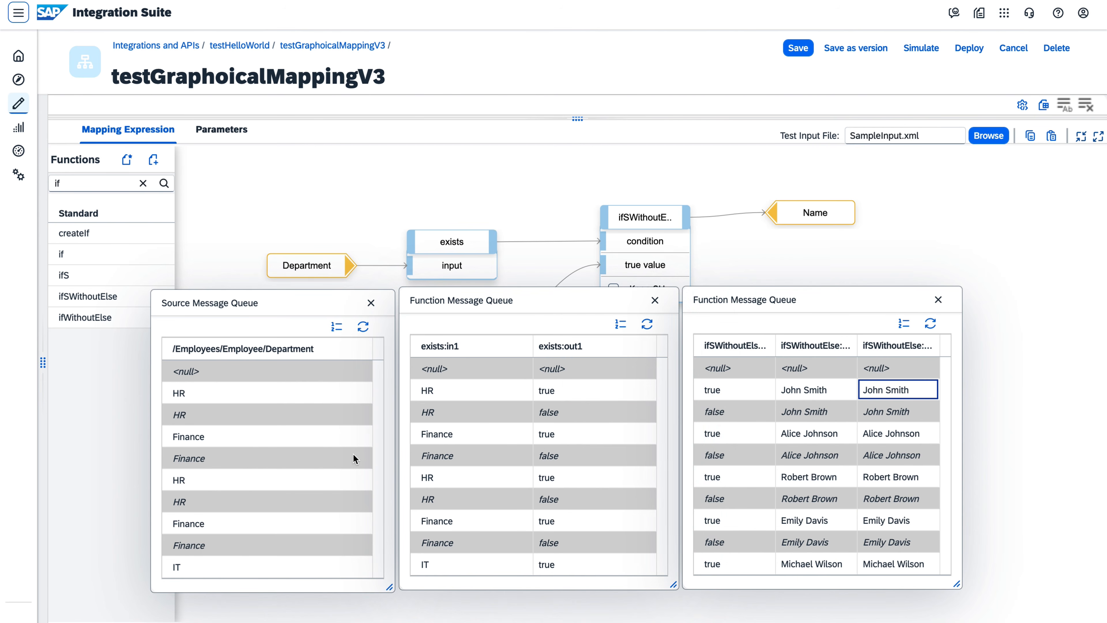
click(231, 437)
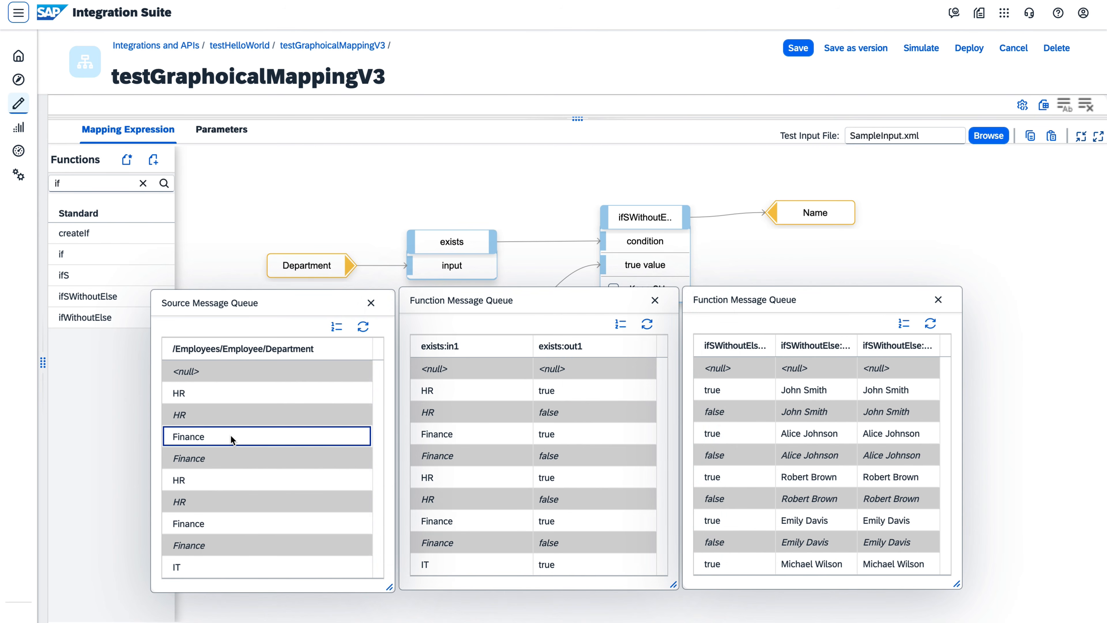
click(574, 434)
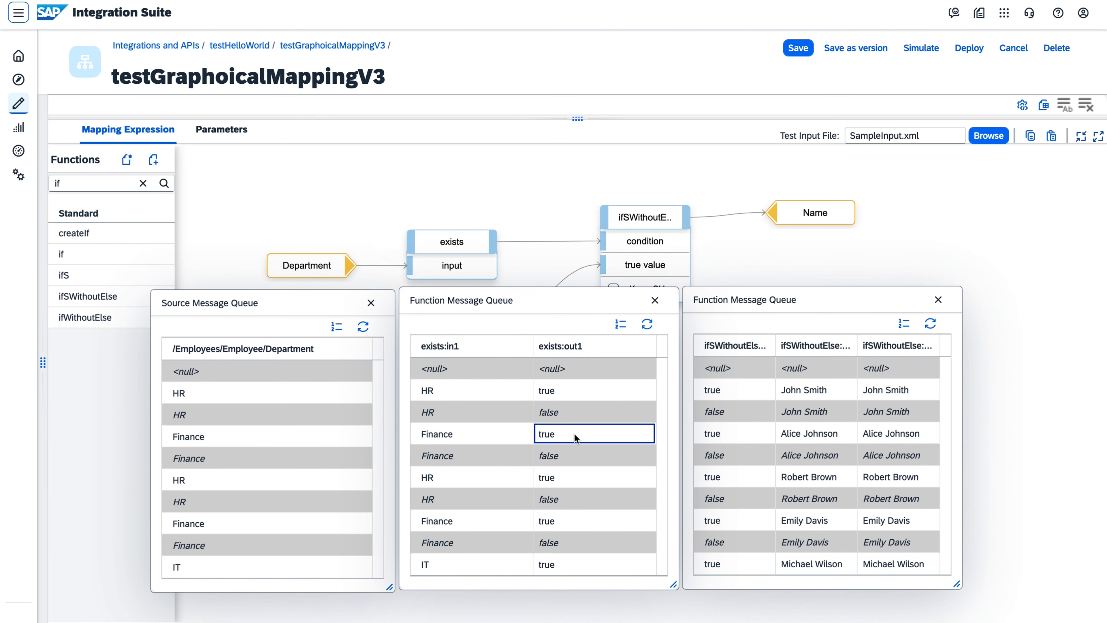
click(898, 436)
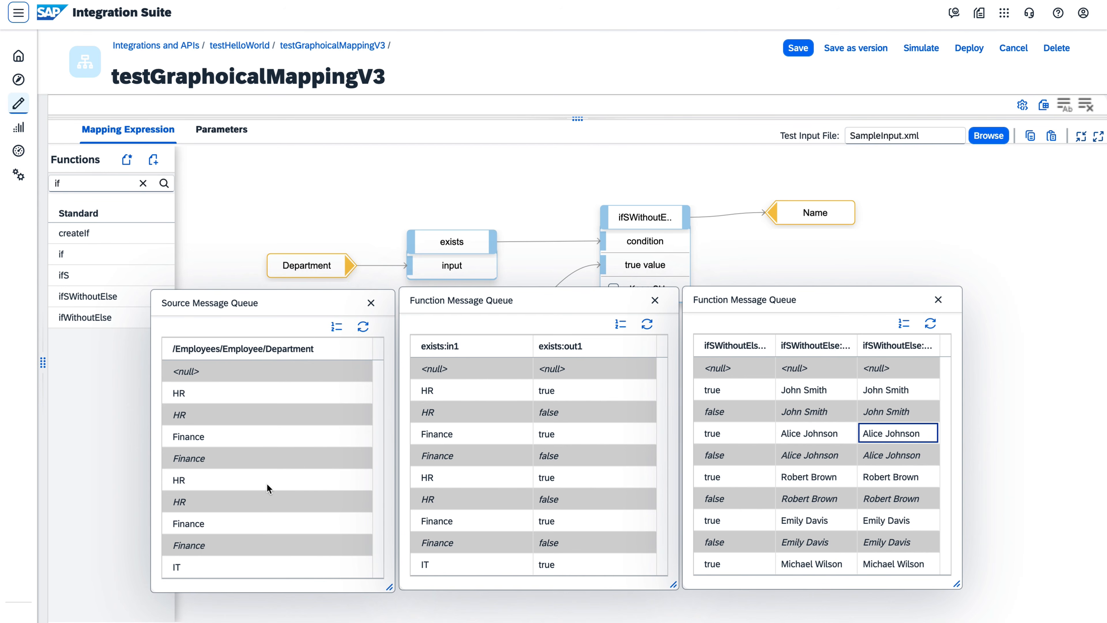
click(259, 479)
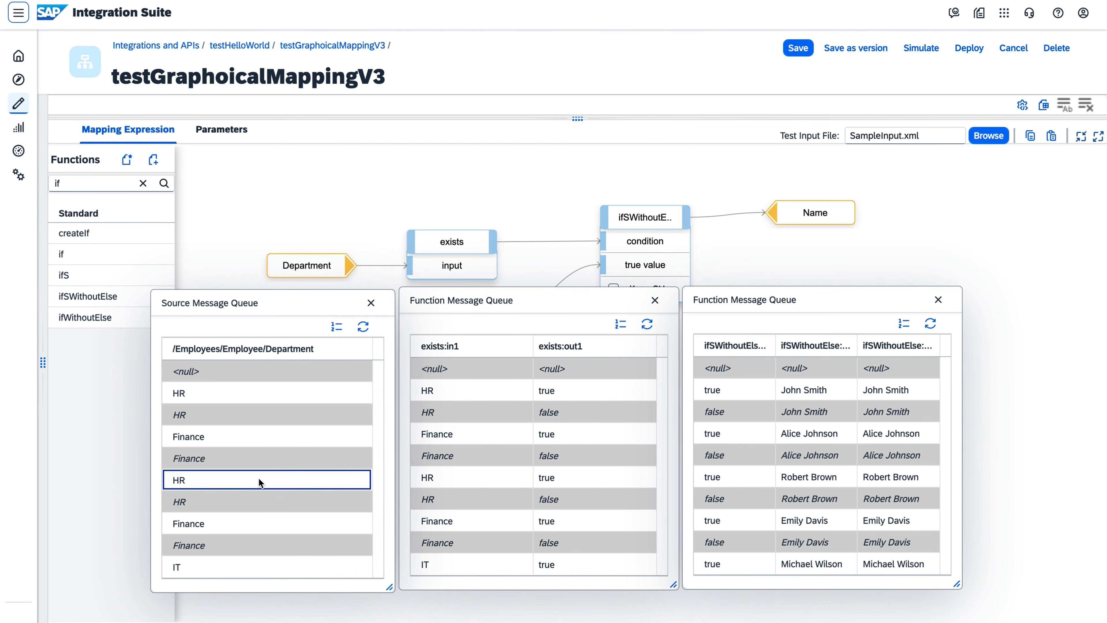
click(569, 475)
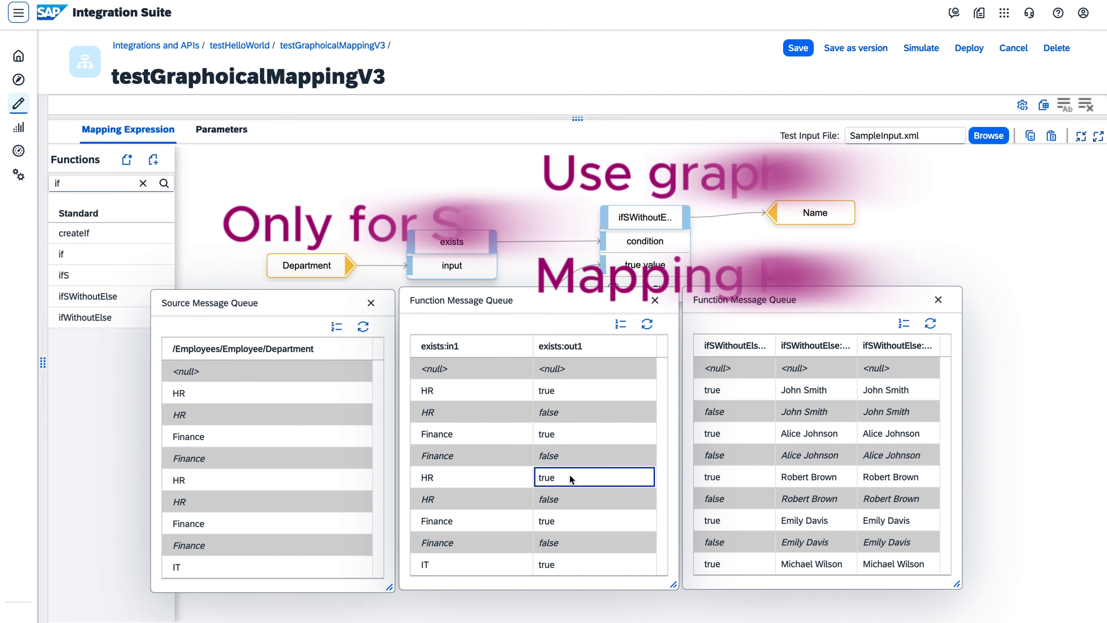
click(899, 475)
Trace the second Finance entry and the IT entry across the source, exists and ifSWithoutElse queues
scroll(899, 473, down, 1)
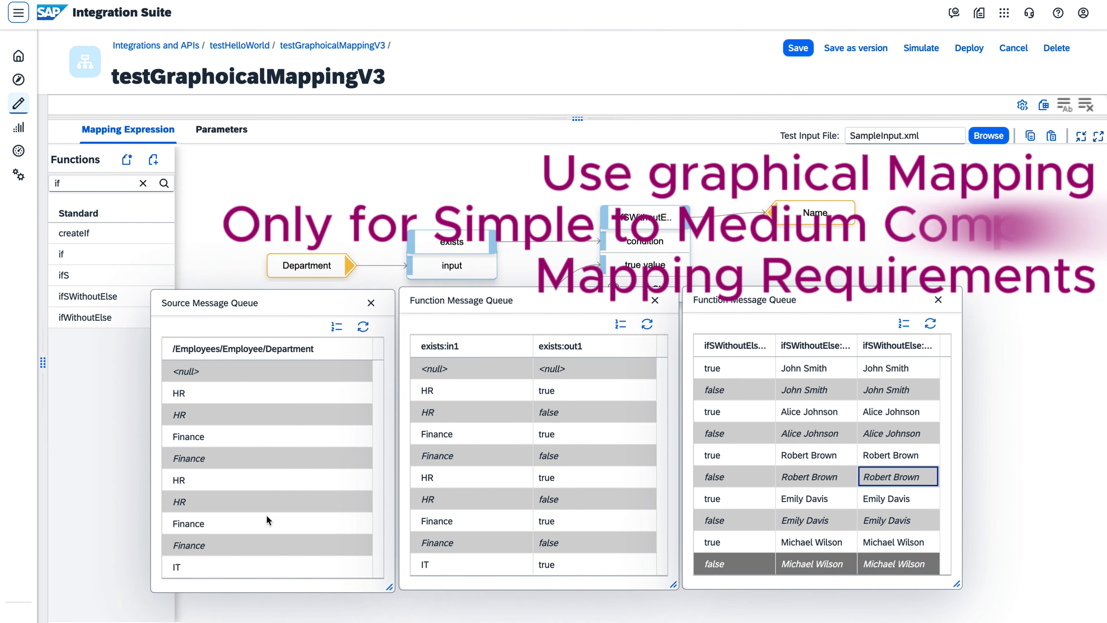
scroll(266, 515, down, 1)
click(266, 501)
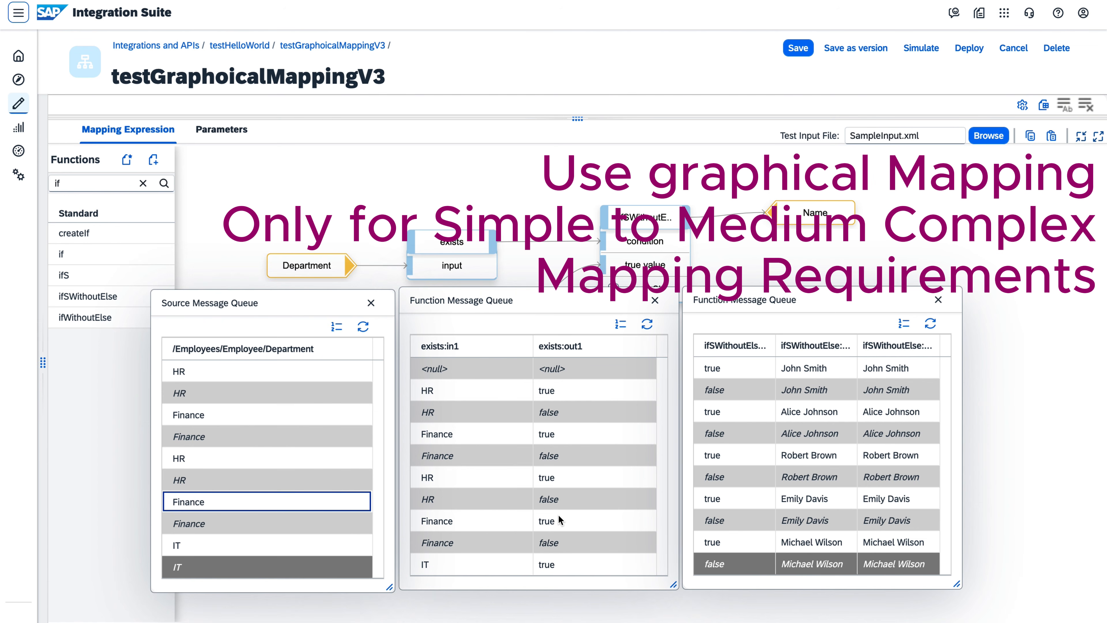
scroll(560, 519, down, 1)
click(566, 502)
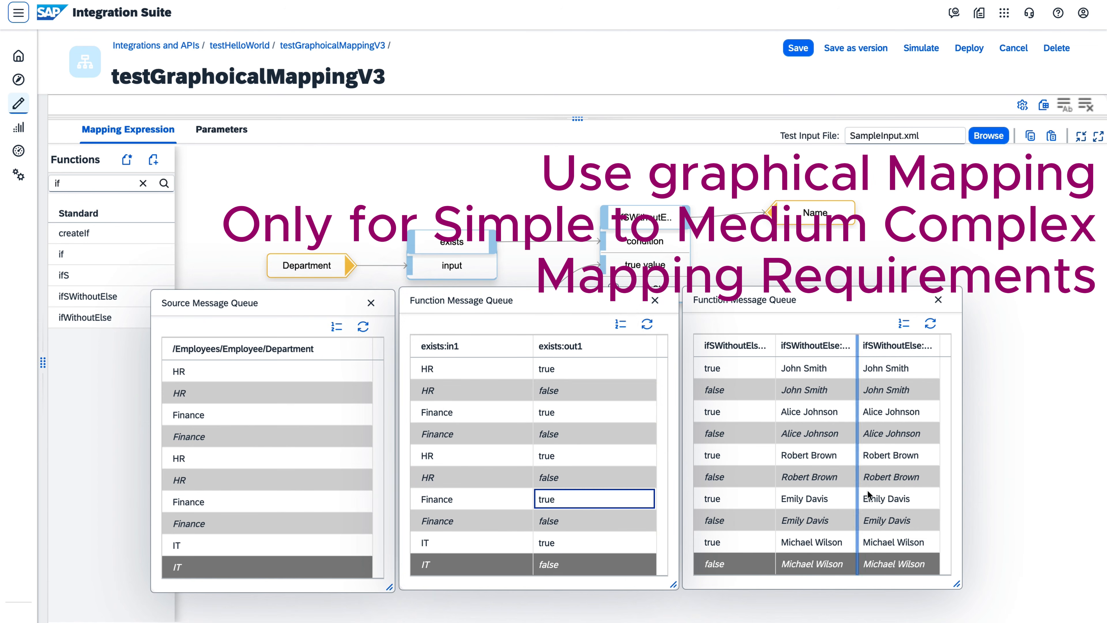
click(886, 497)
click(228, 548)
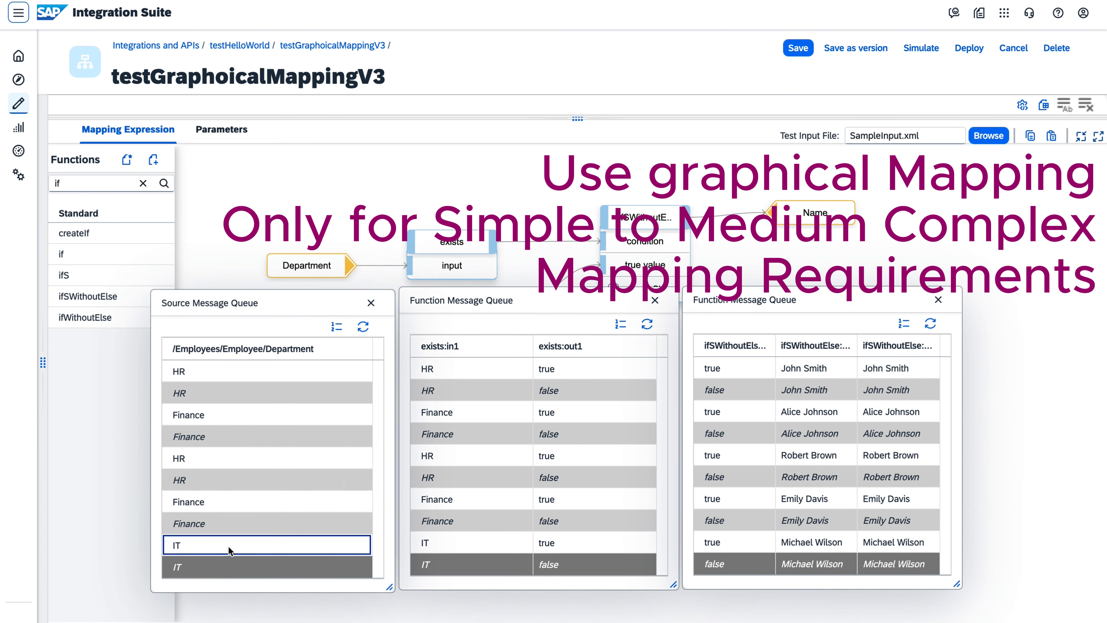
click(575, 543)
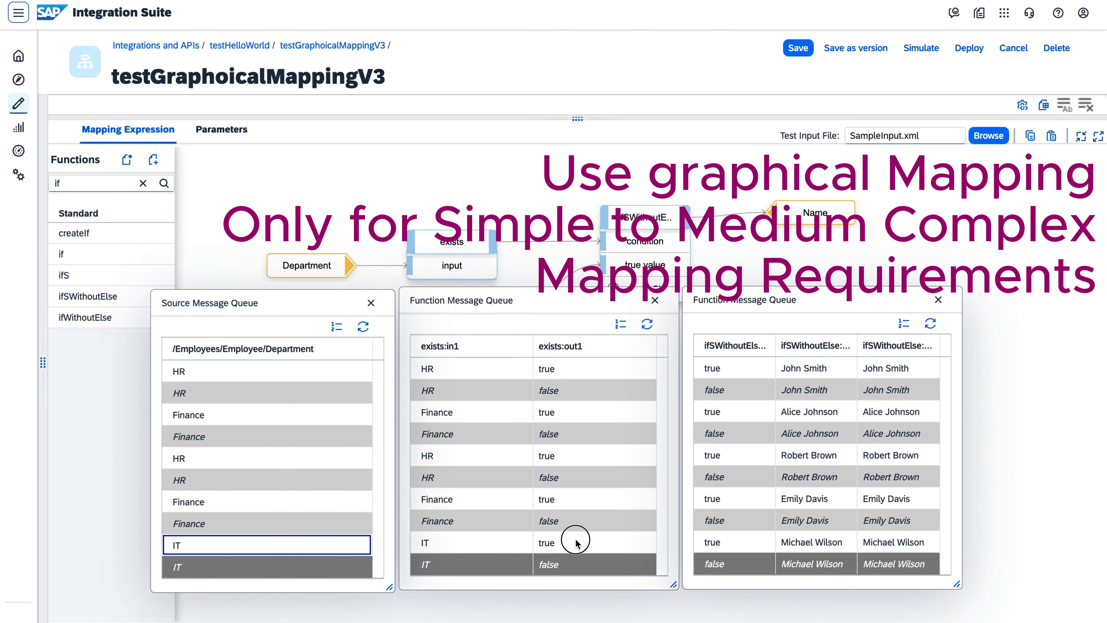
click(901, 544)
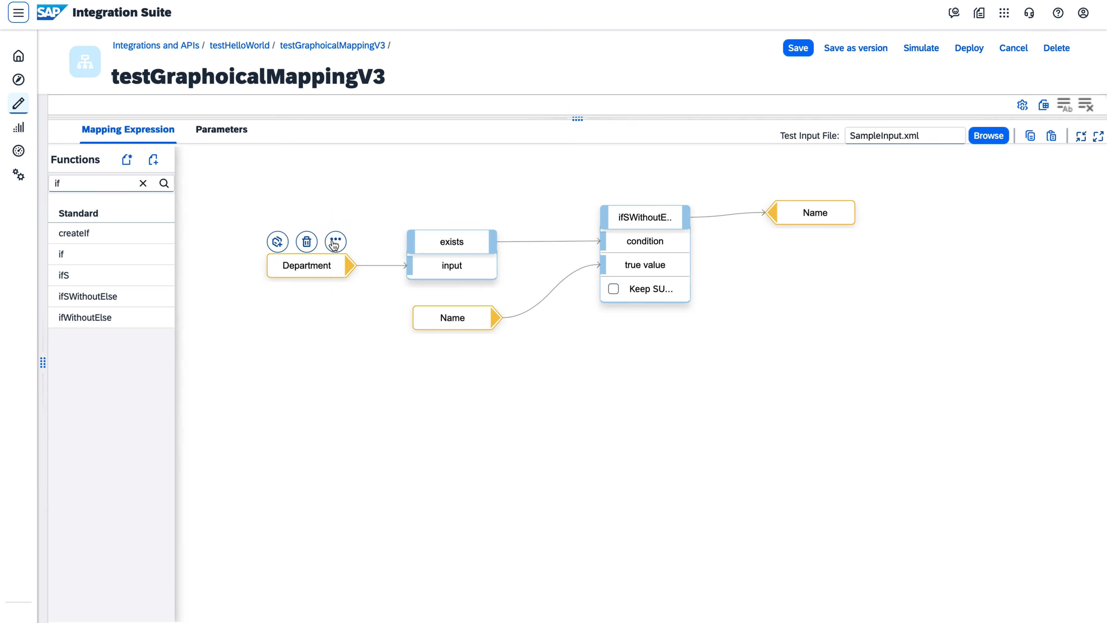
Display the Department field's source message queue again and move it below the expression
click(334, 243)
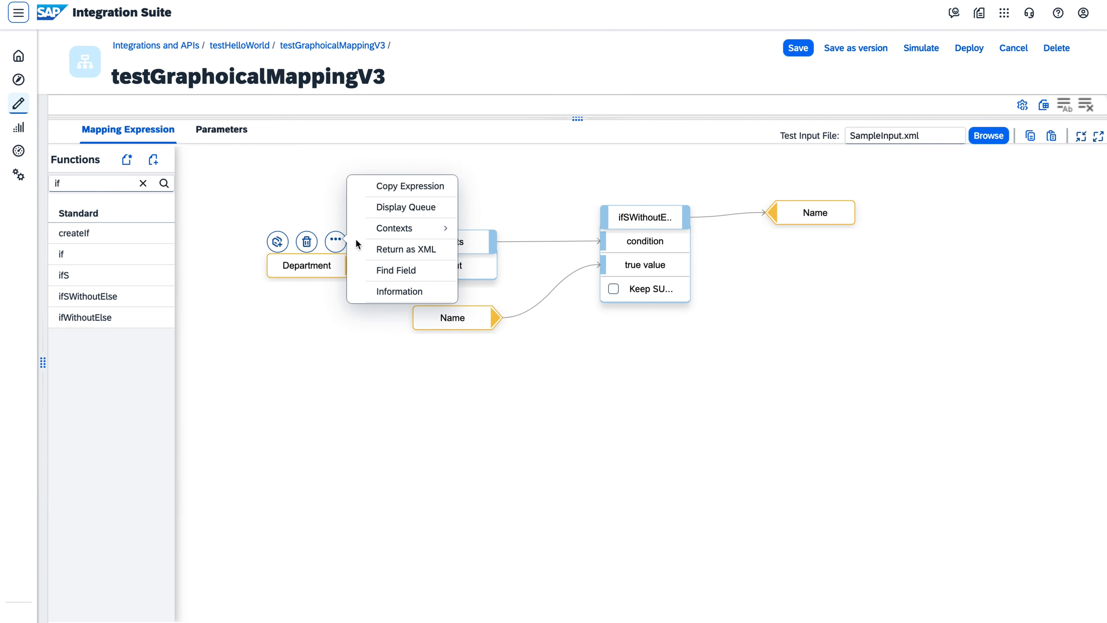
click(405, 207)
drag(477, 181, 294, 302)
click(532, 175)
Display the exists function's message queue again, positioned next to the Department source queue
click(448, 241)
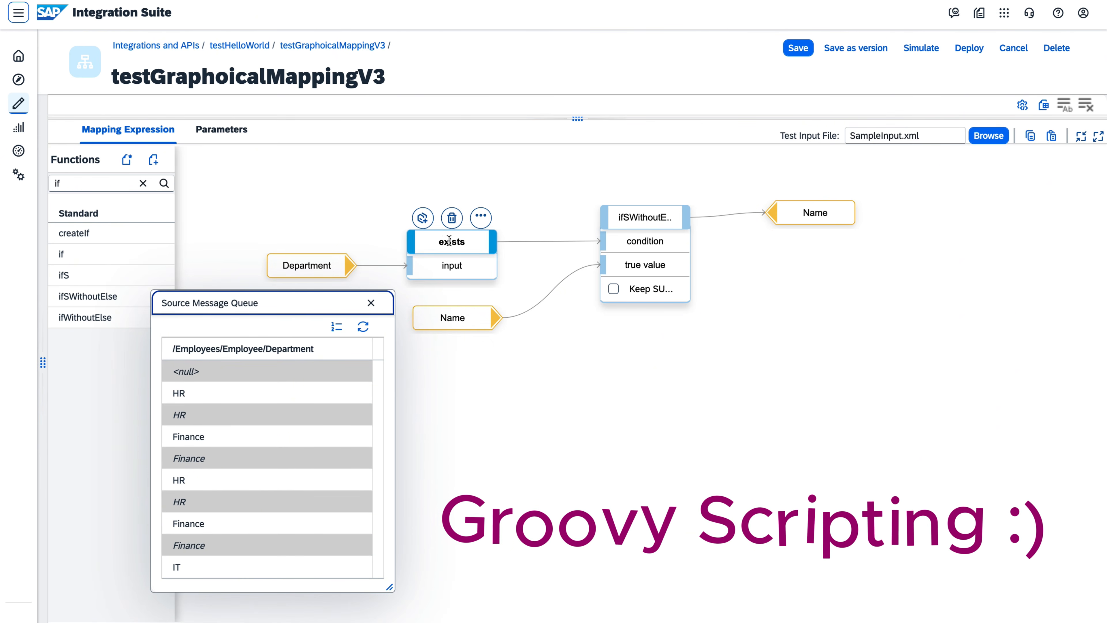
click(481, 216)
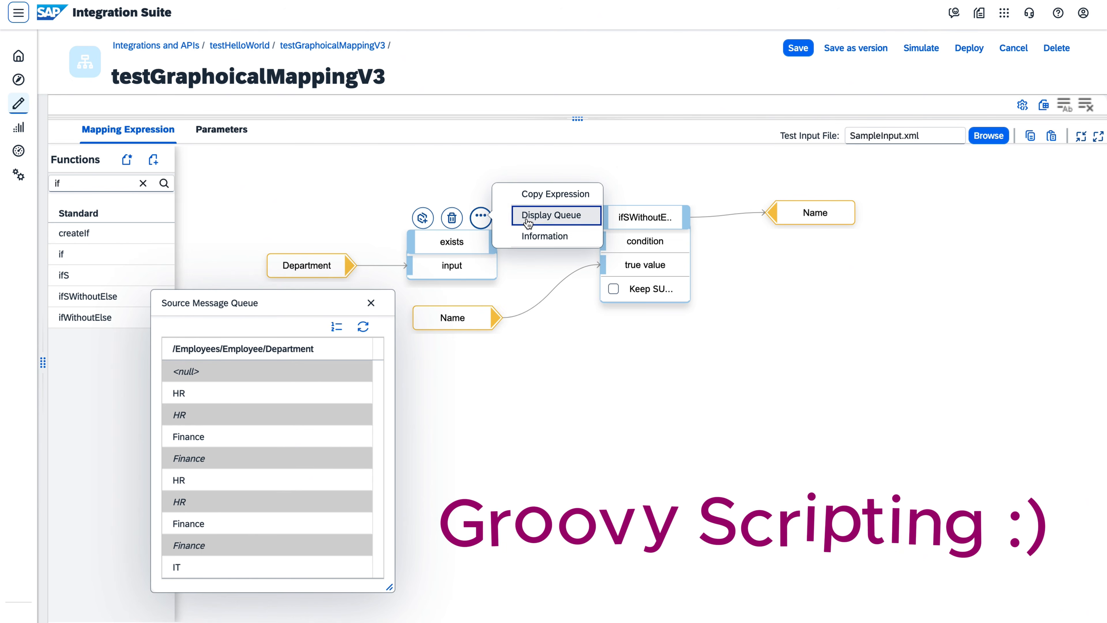
click(528, 223)
drag(558, 176, 544, 299)
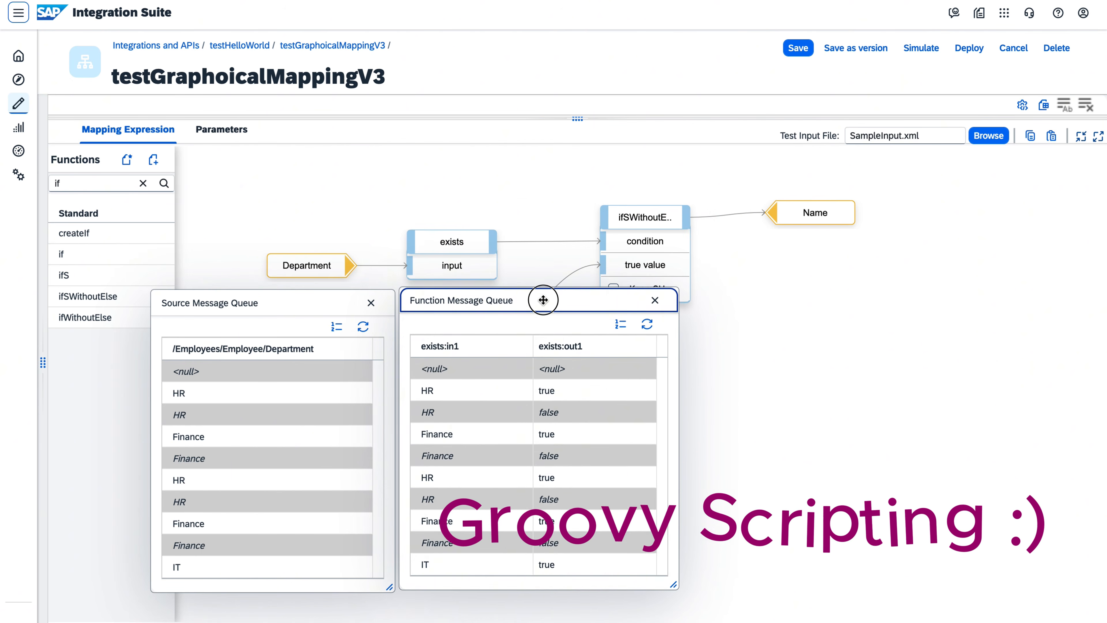
Display the ifSWithoutElse function's message queue again, positioned next to the exists queue
mouse_move(654, 217)
click(674, 193)
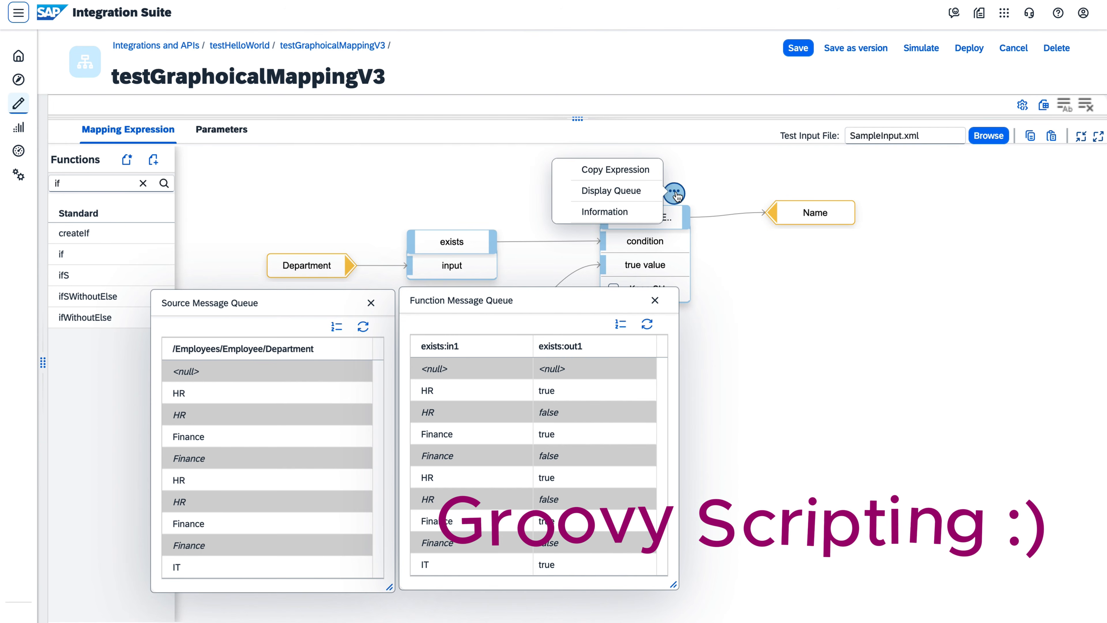
click(645, 190)
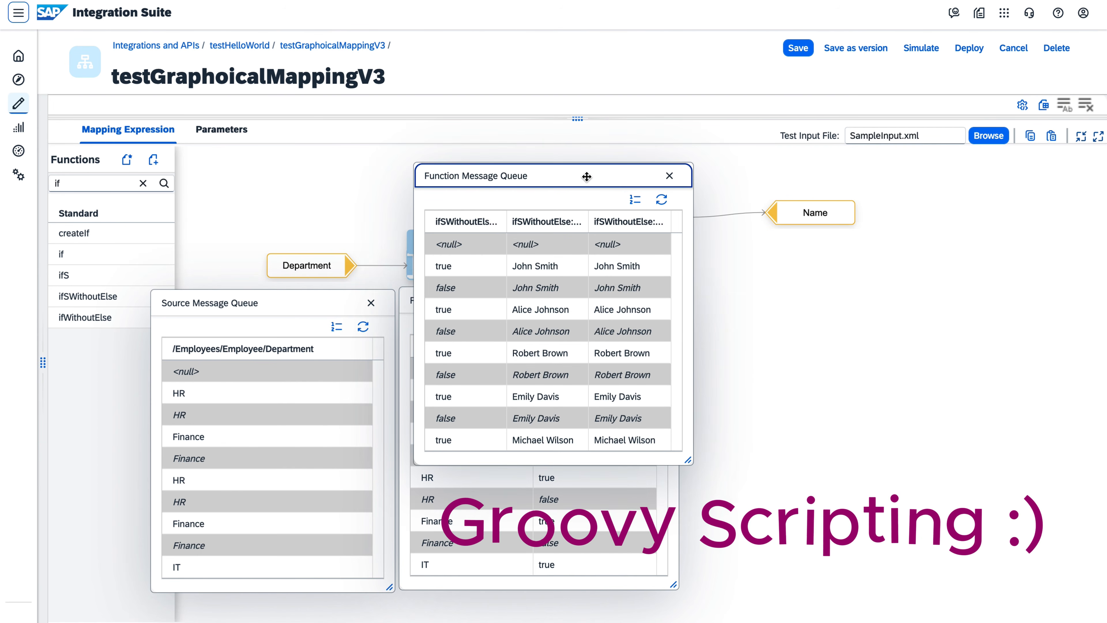
drag(587, 176, 855, 300)
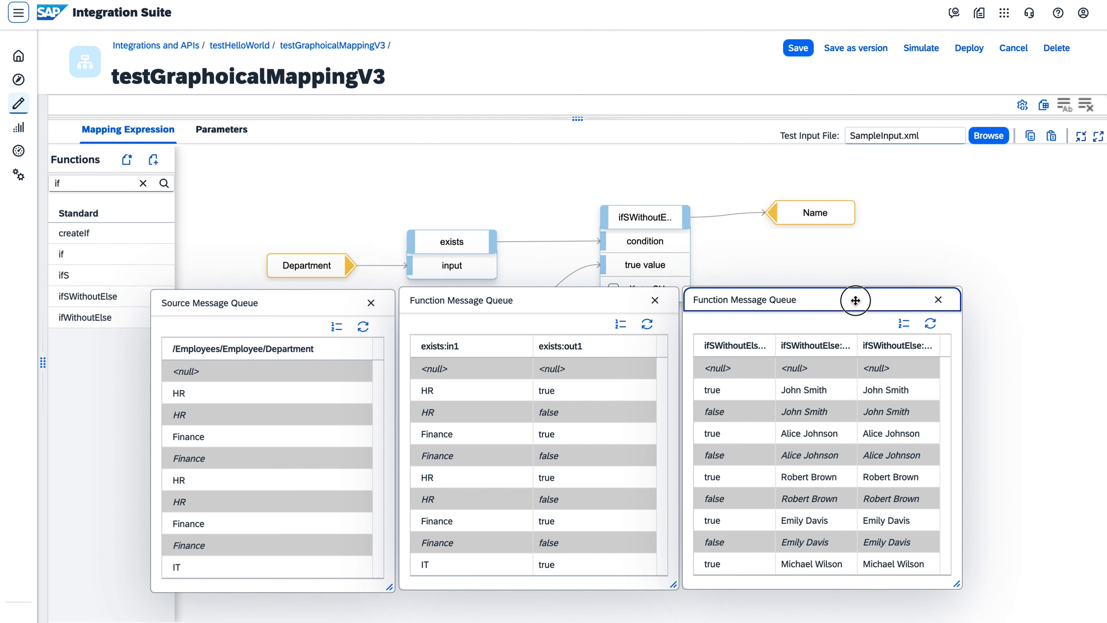
Compare the first HR and first Finance entries across the source, exists and ifSWithoutElse queues
click(229, 391)
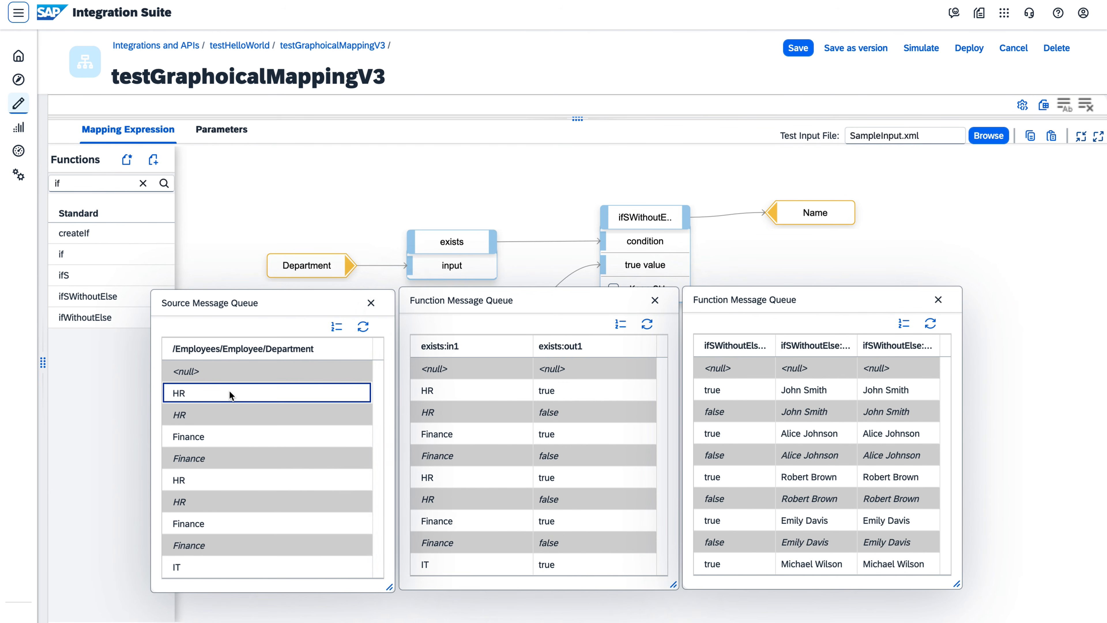
click(551, 389)
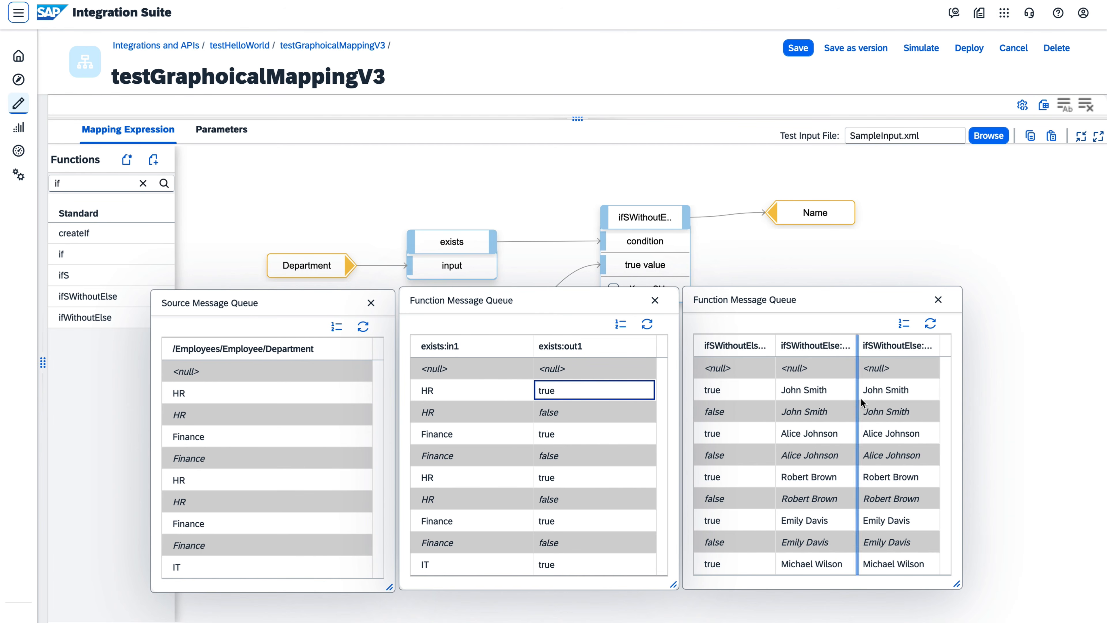
click(896, 390)
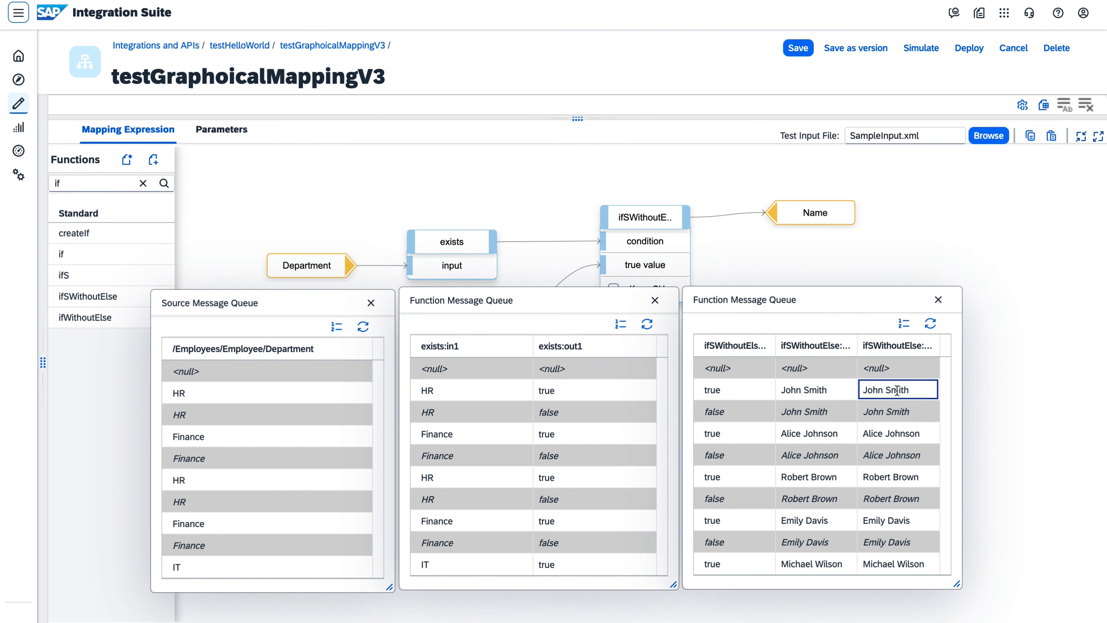
click(230, 435)
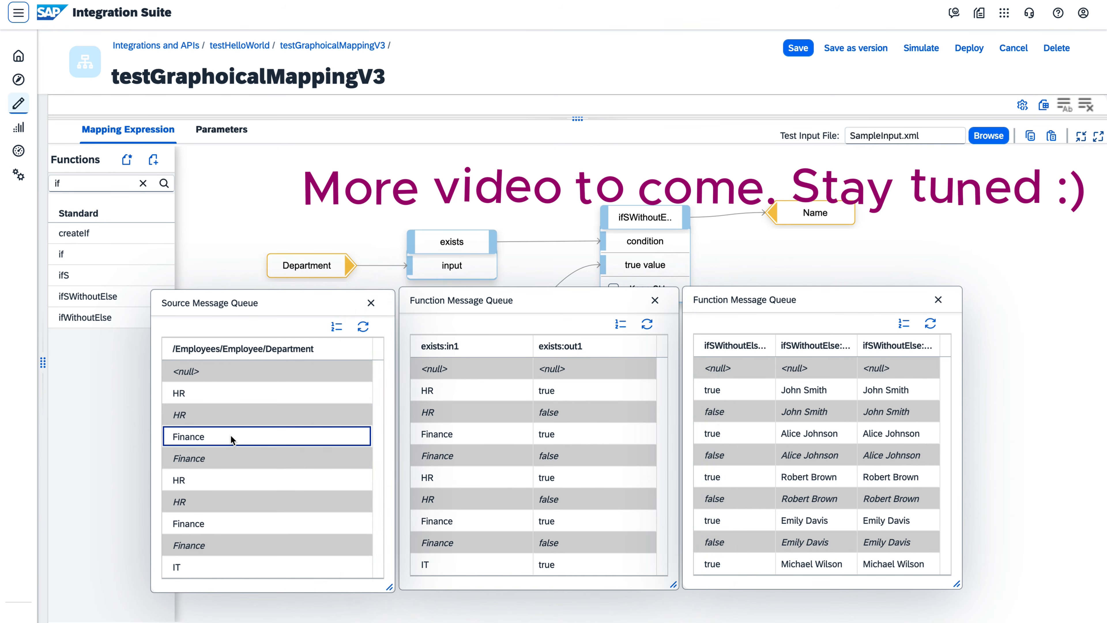
click(574, 434)
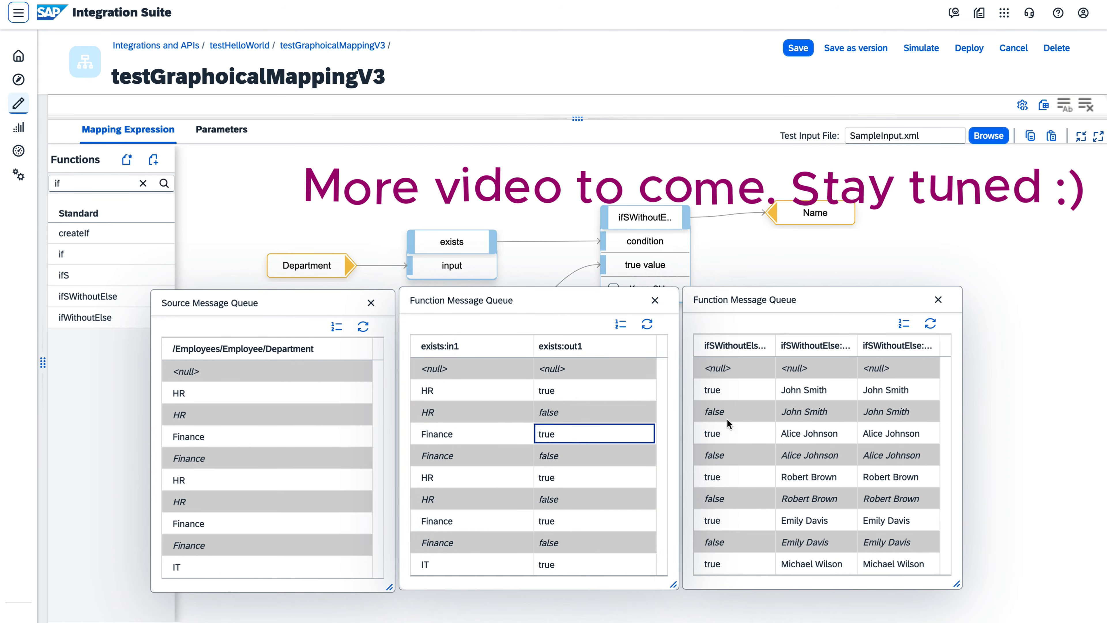
click(898, 437)
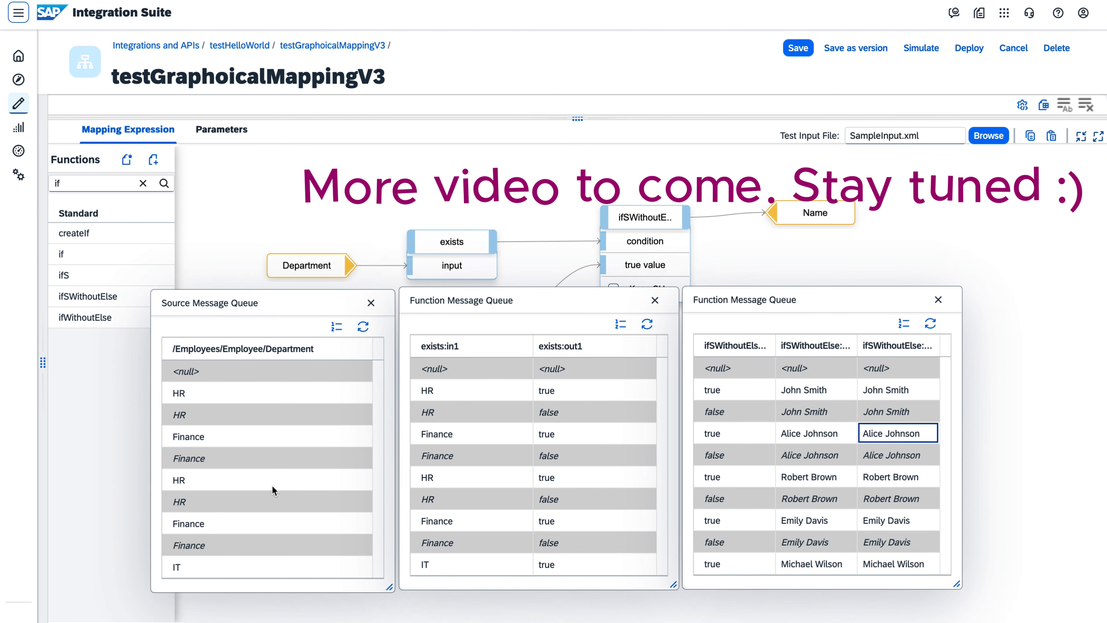
Compare the second HR entry across the Department source, exists and ifSWithoutElse message queues
click(259, 480)
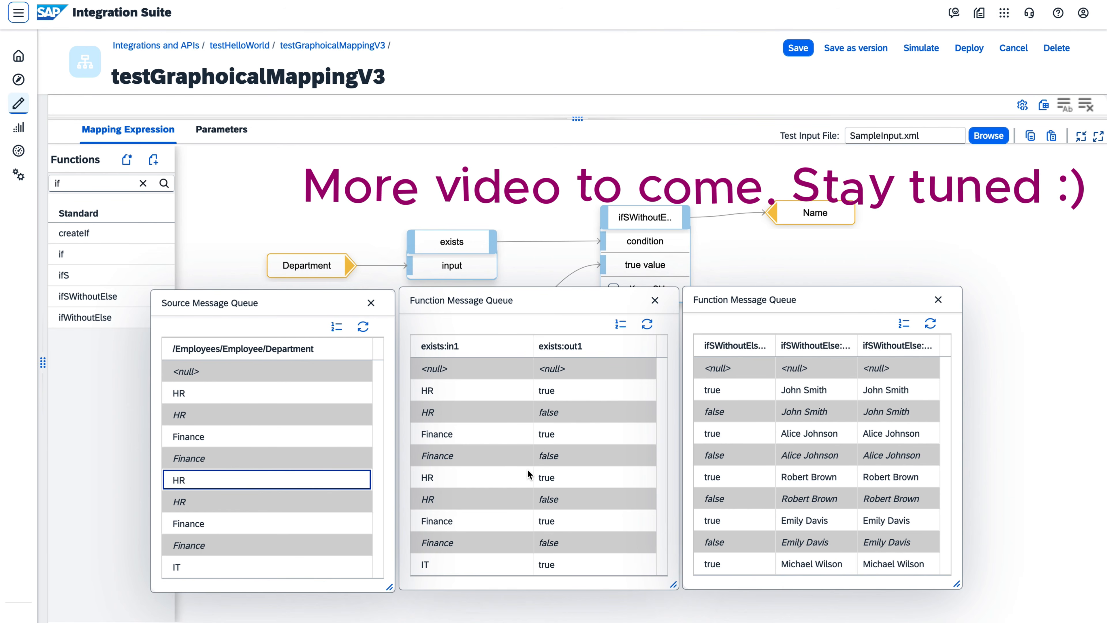
click(570, 477)
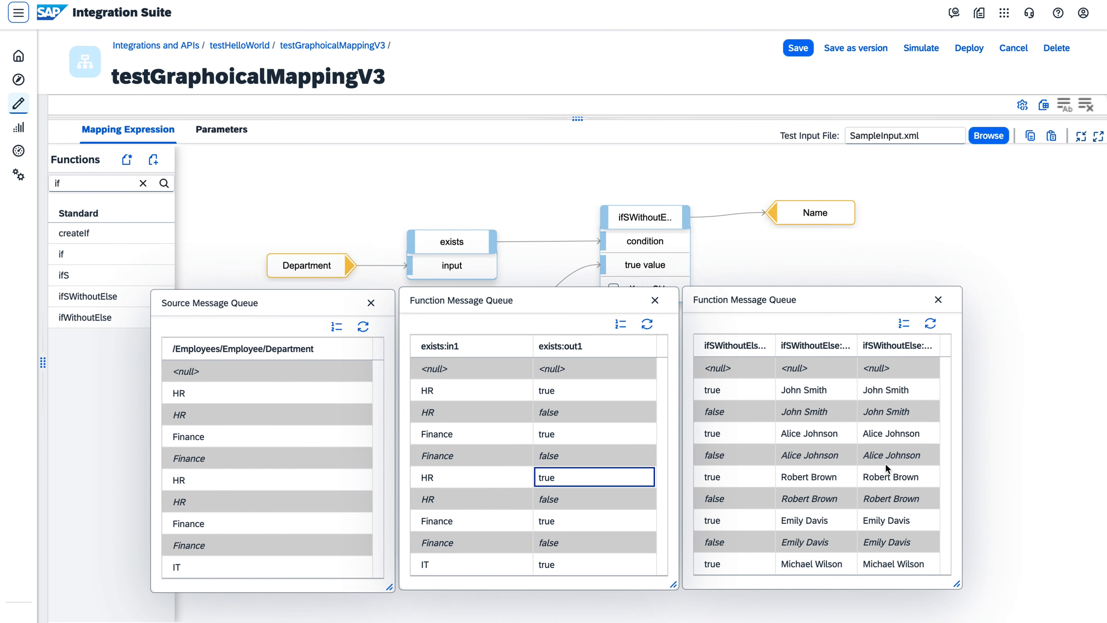
click(898, 475)
scroll(898, 473, down, 1)
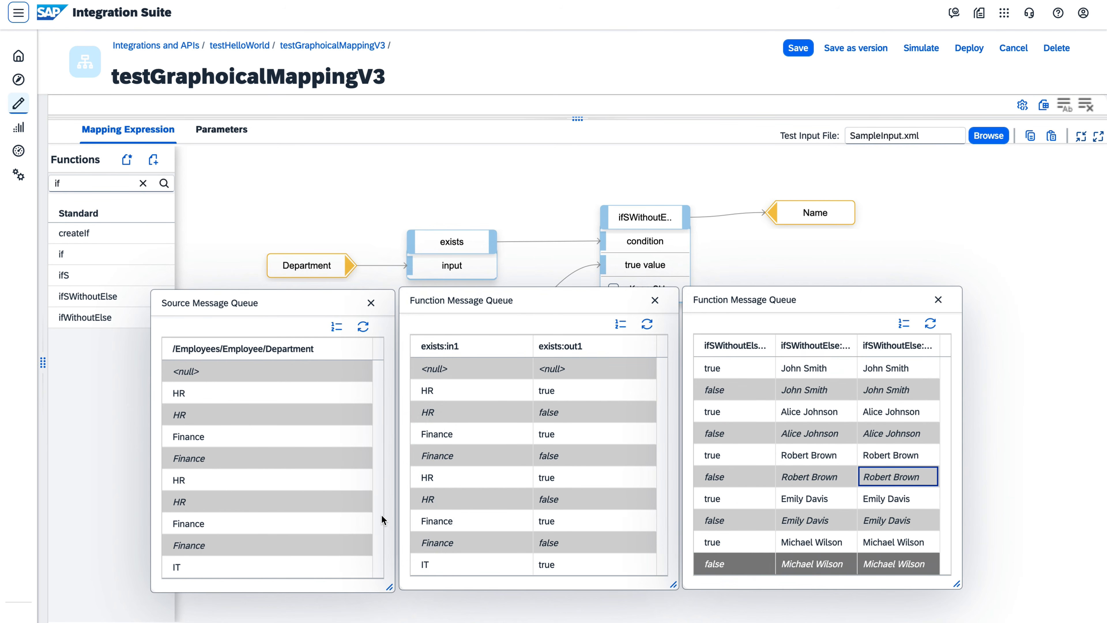
Compare the second Finance entry and the IT entry across the Department source, exists and ifSWithoutElse message queues
scroll(266, 515, down, 1)
click(267, 501)
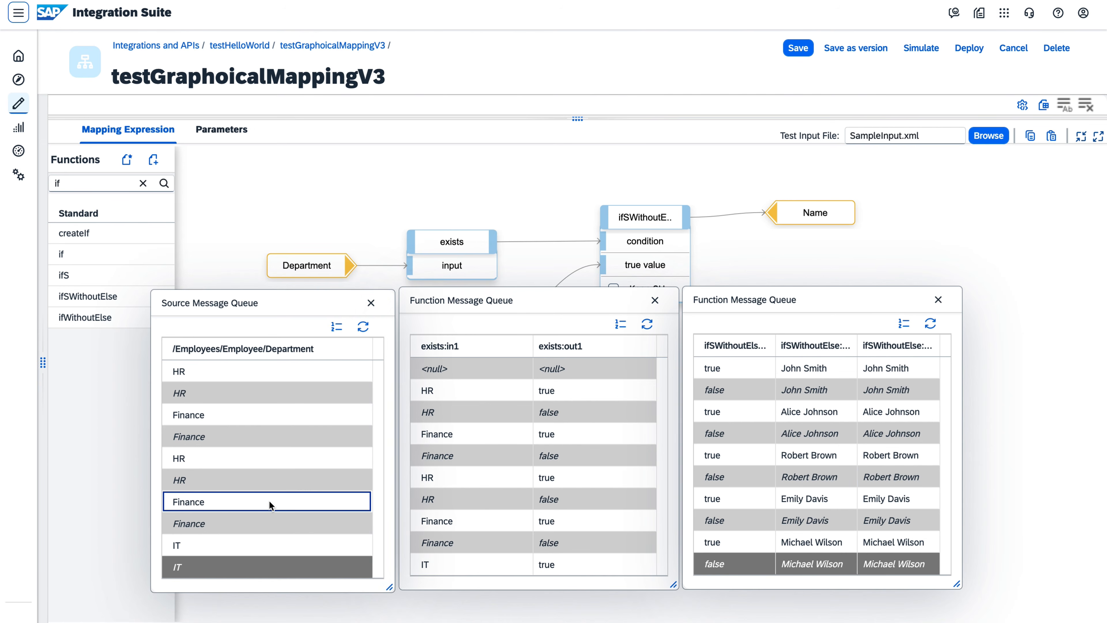
scroll(560, 520, down, 1)
click(569, 501)
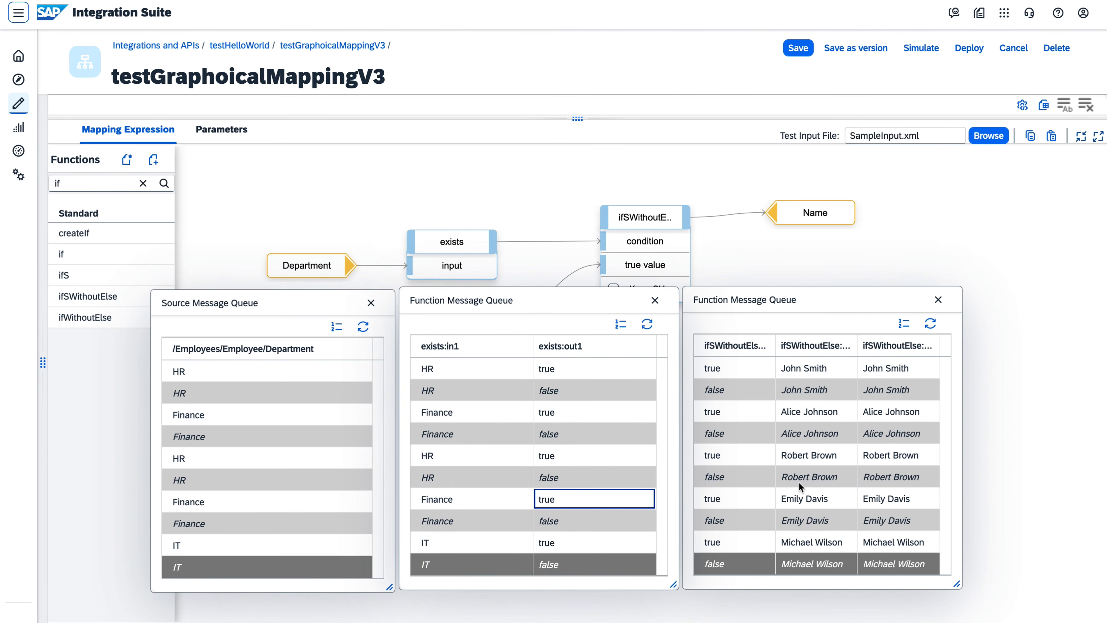
click(886, 497)
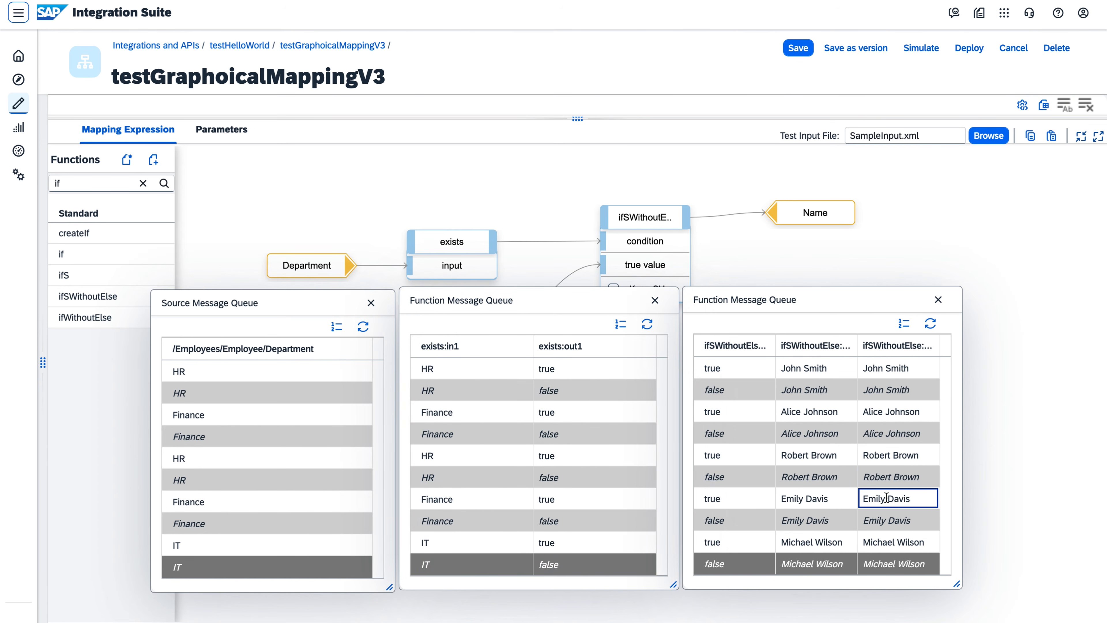
click(228, 548)
click(576, 543)
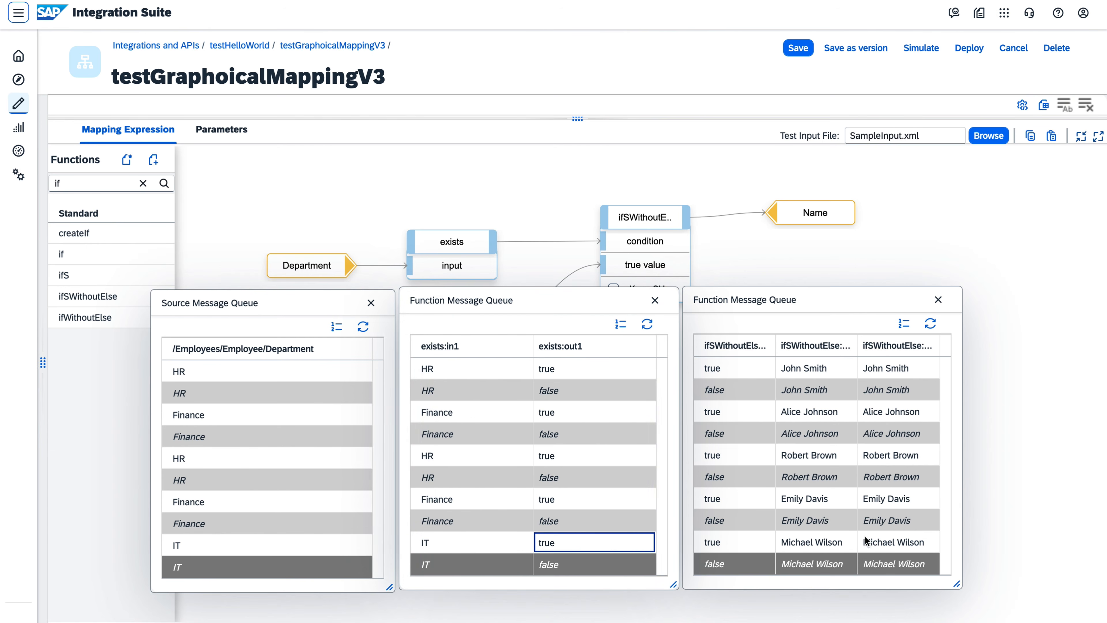
click(901, 544)
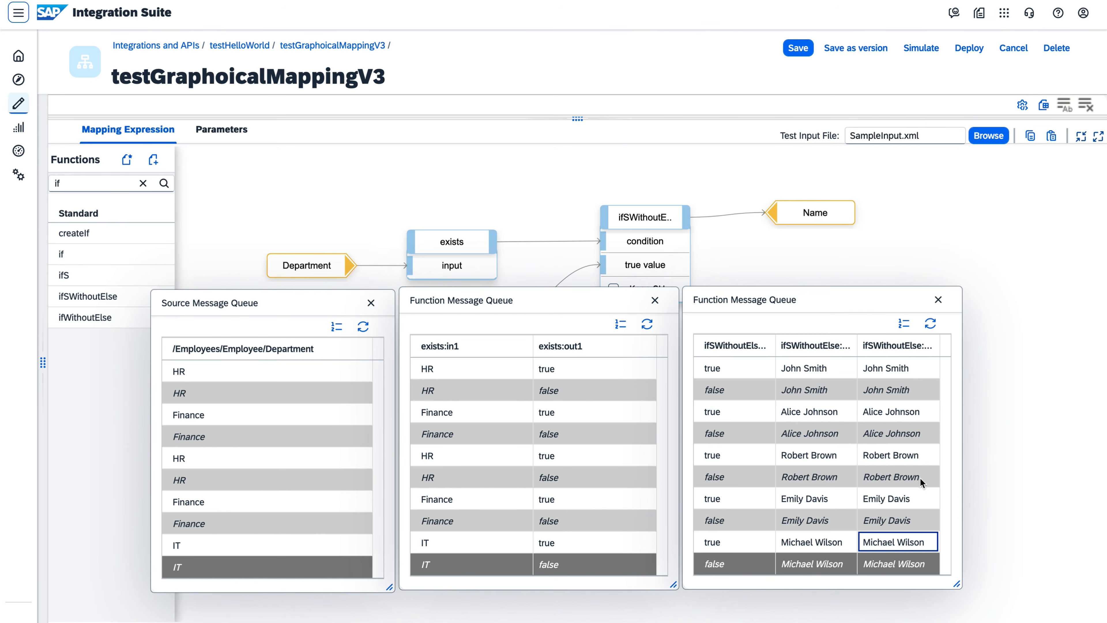
Close the ifSWithoutElse, exists and Department message queues and lower the divider above the mapping expression to enlarge the upper mapping area
click(939, 300)
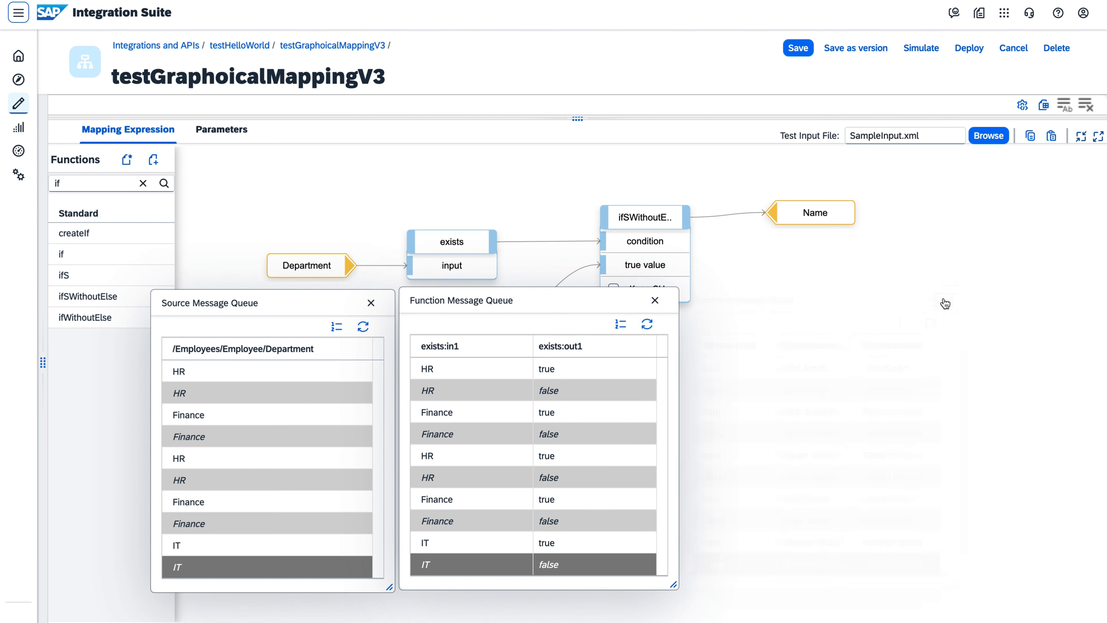
click(654, 300)
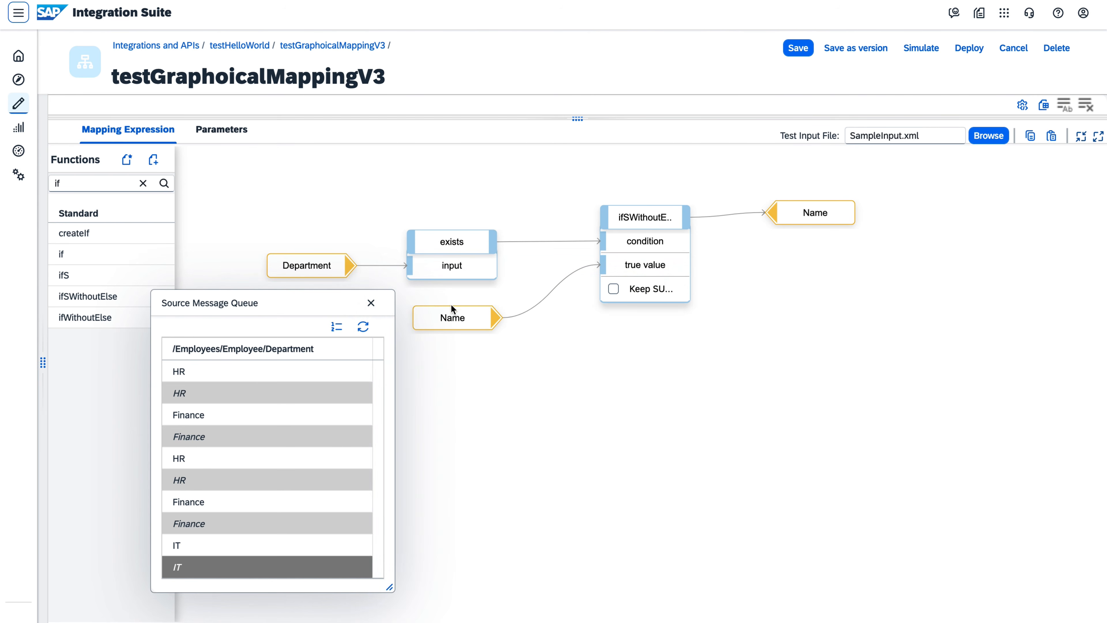
click(371, 303)
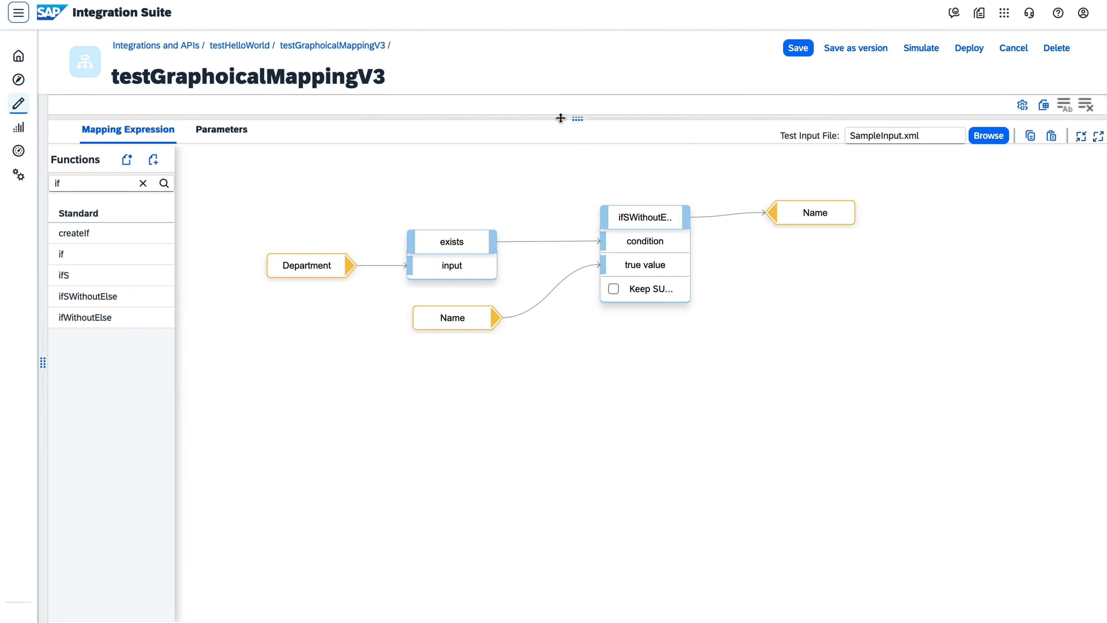
drag(560, 117, 566, 299)
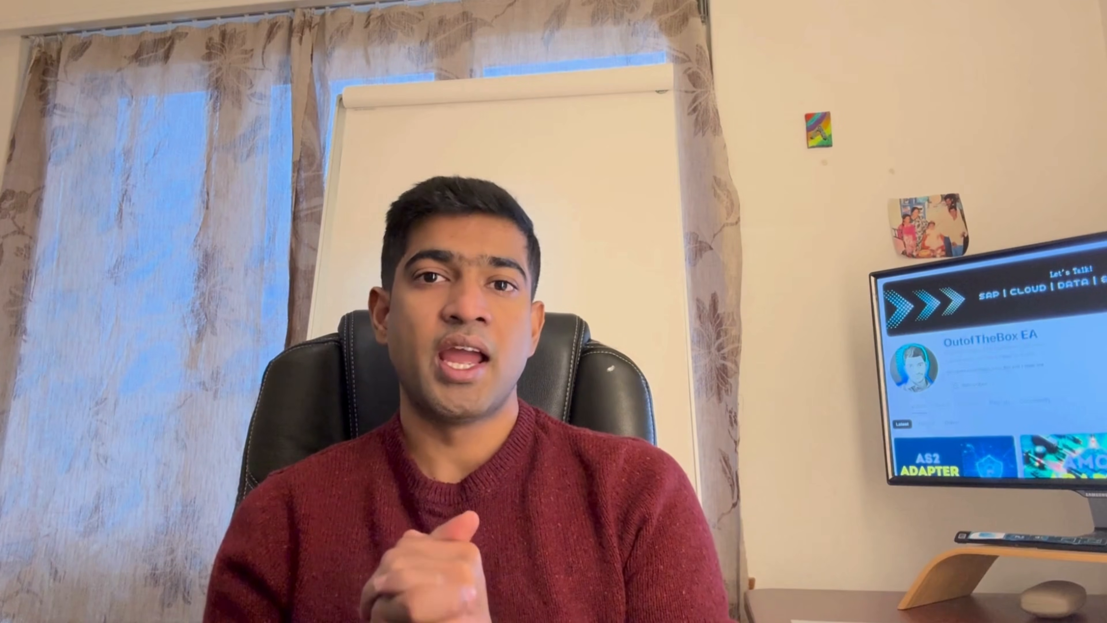